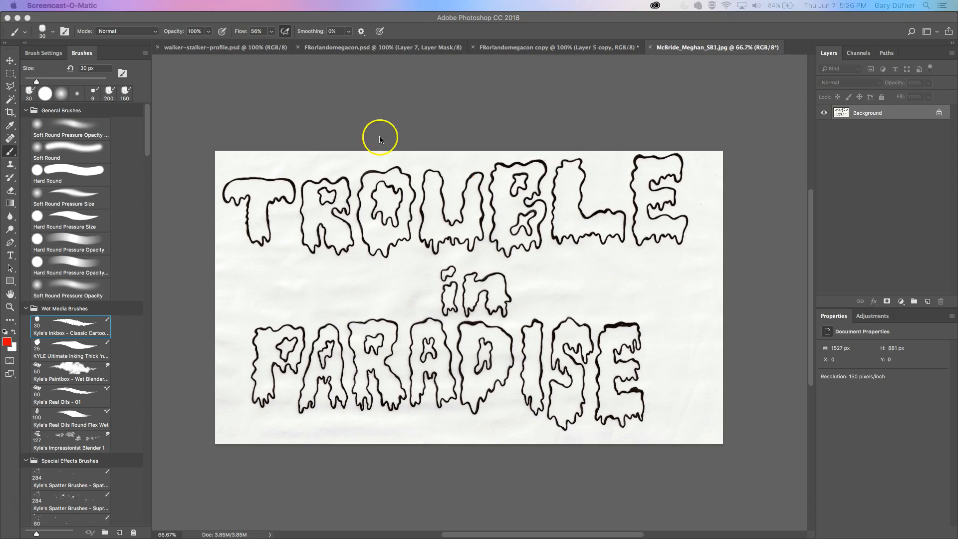
- Add a new empty layer above the background
{"action": "left_click", "coordinate": [927, 302]}
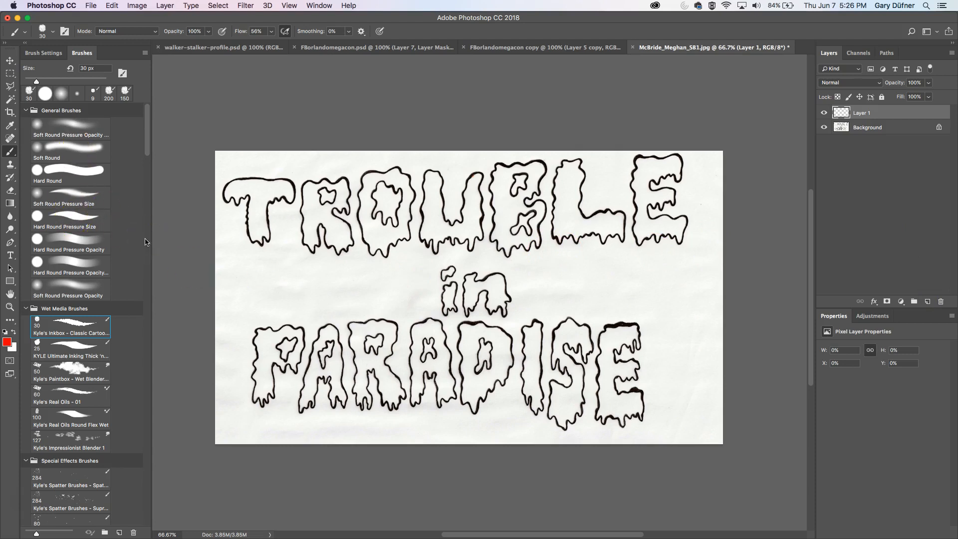
{"action": "mouse_move", "coordinate": [340, 249]}
{"action": "left_mouse_down"}
{"action": "mouse_move", "coordinate": [366, 321]}
{"action": "mouse_move", "coordinate": [335, 324]}
{"action": "mouse_move", "coordinate": [414, 317]}
{"action": "mouse_move", "coordinate": [423, 340]}
{"action": "left_mouse_up"}
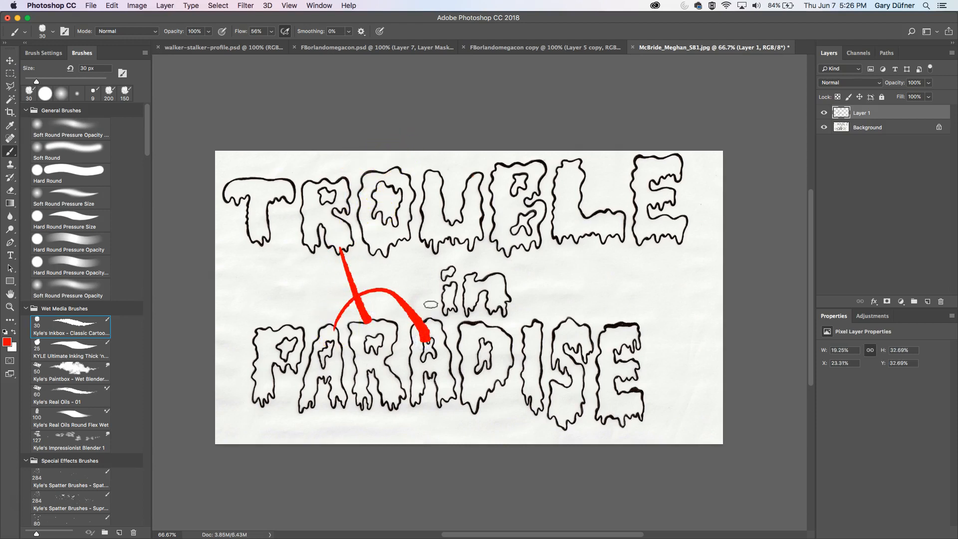
{"action": "left_click_drag", "start_coordinate": [651, 234], "coordinate": [616, 342]}
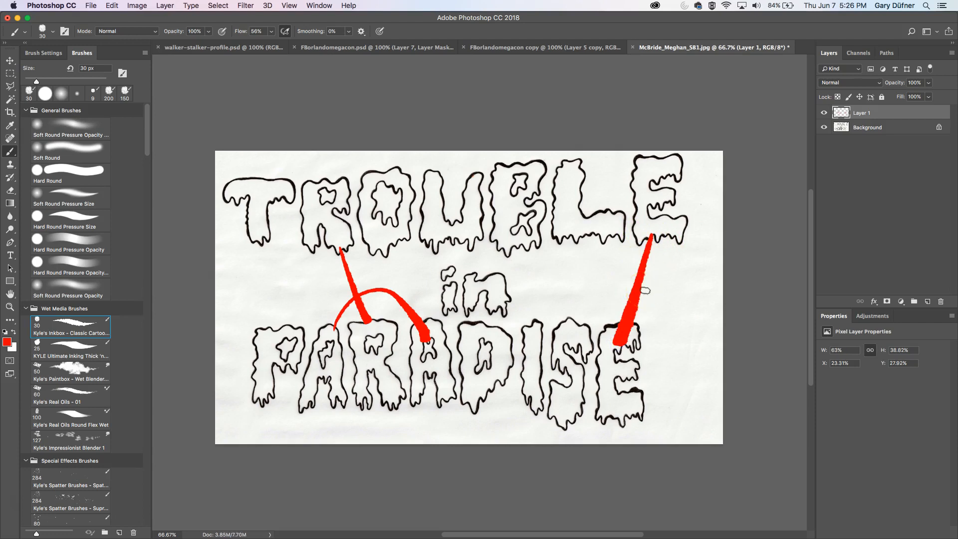
{"action": "key", "text": "super+alt+z"}
{"action": "key", "text": "super+alt+z"}
{"action": "key", "text": "super+alt+z"}
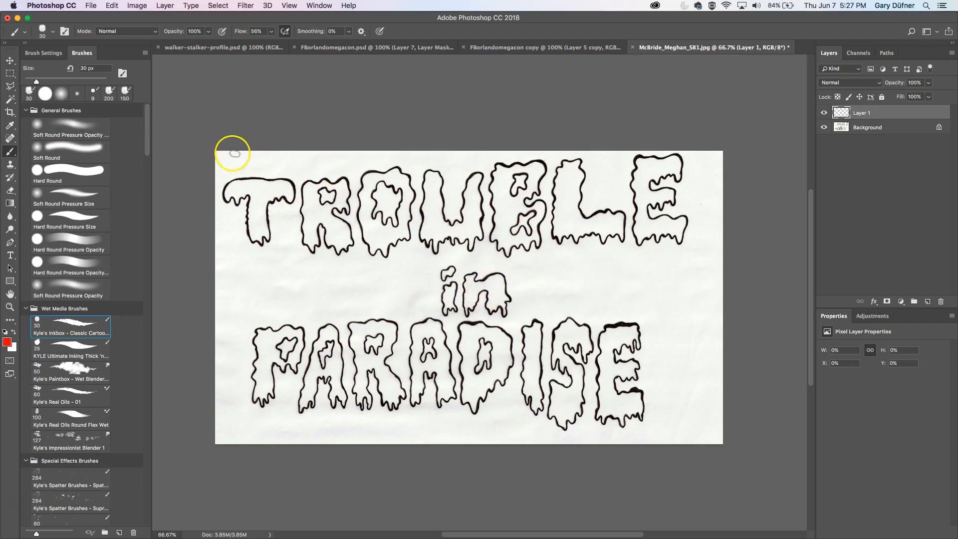
- Show the rulers and add two horizontal guides at the top and baseline of the TROUBLE lettering
{"action": "key", "text": "super+r"}
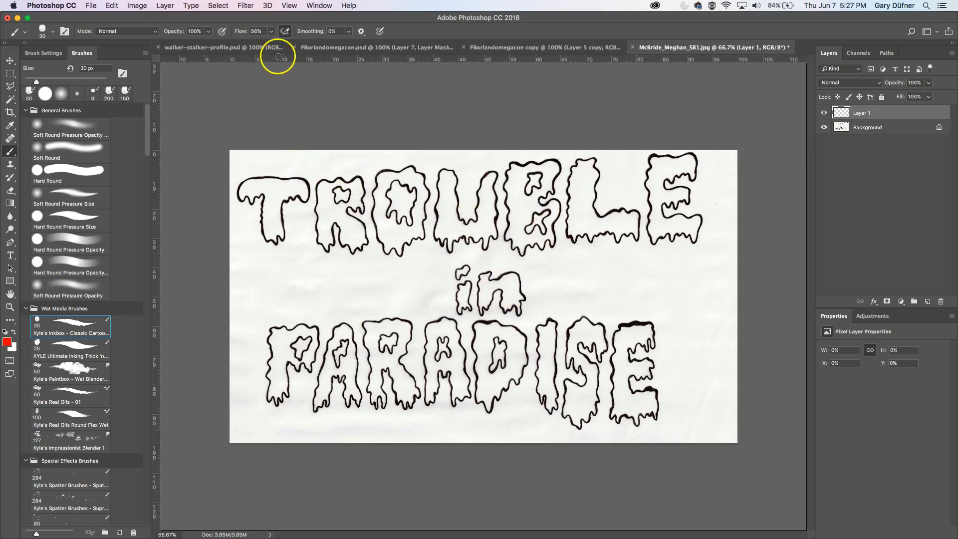
{"action": "left_click_drag", "start_coordinate": [270, 59], "coordinate": [266, 155]}
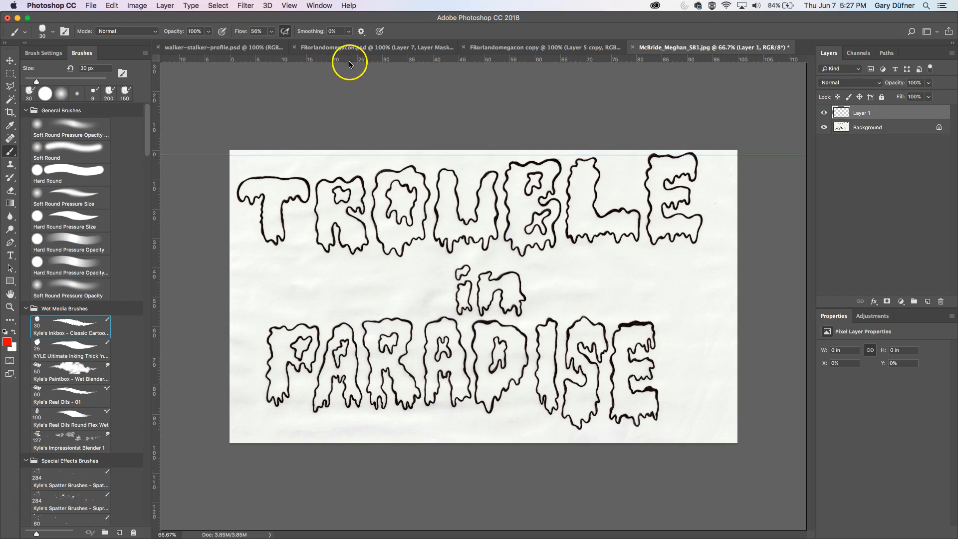
{"action": "left_click_drag", "start_coordinate": [349, 73], "coordinate": [340, 237]}
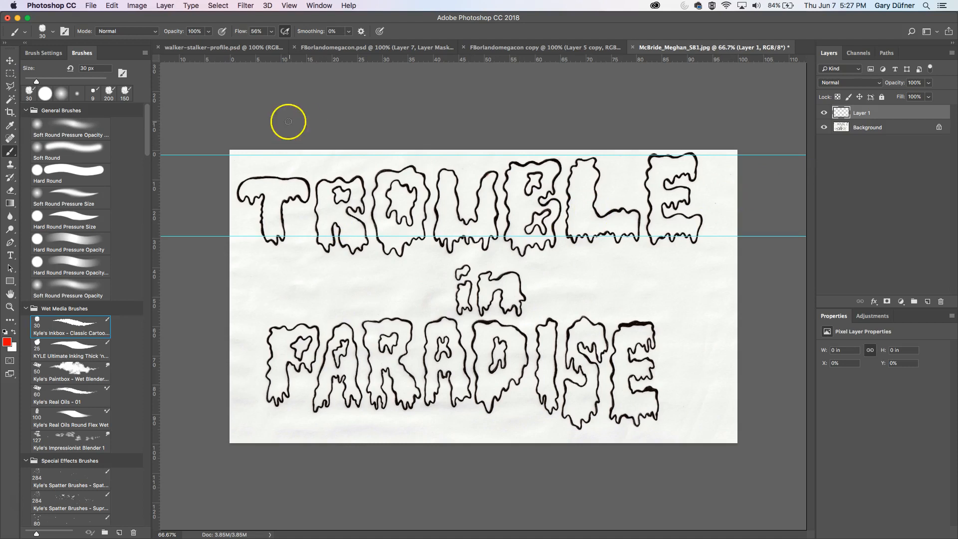
- Draw a polygonal lasso selection around the whole TROUBLE line of lettering
{"action": "left_click", "coordinate": [11, 88]}
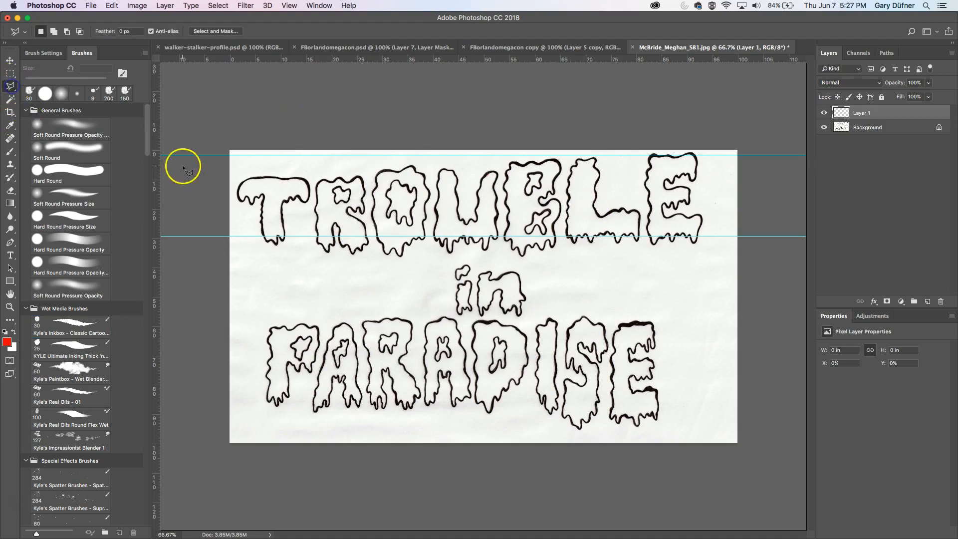
{"action": "left_click", "coordinate": [240, 260]}
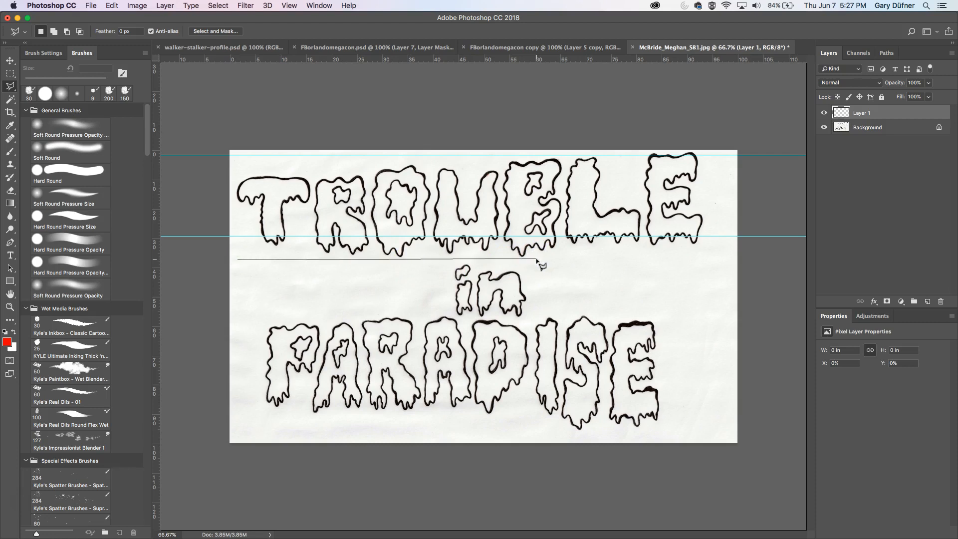
{"action": "left_click", "coordinate": [707, 255]}
{"action": "left_click", "coordinate": [712, 142]}
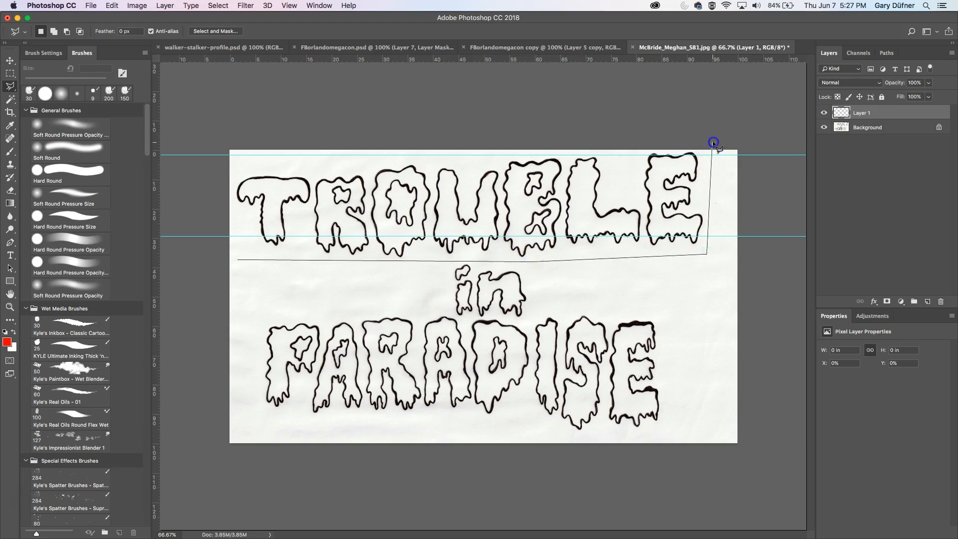
{"action": "left_click", "coordinate": [205, 130]}
{"action": "left_click", "coordinate": [212, 251]}
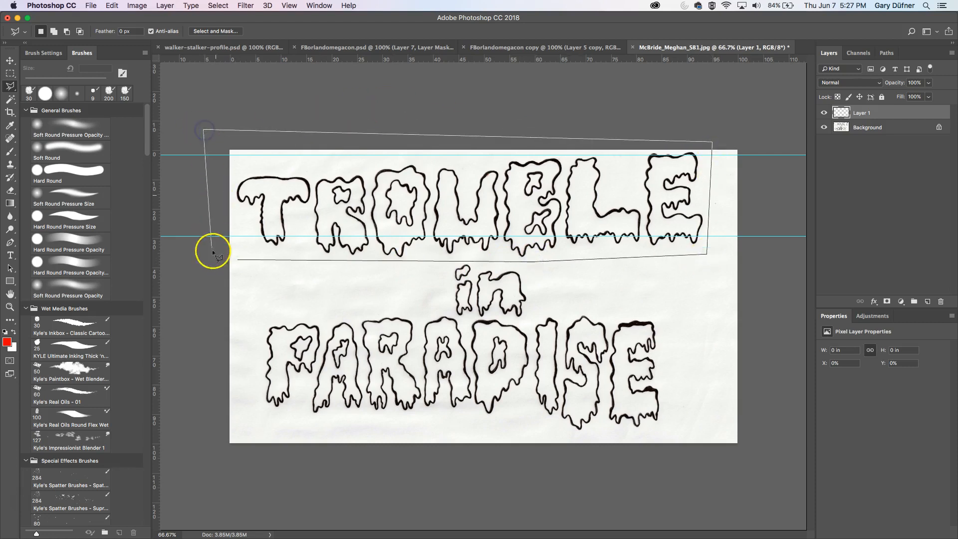
{"action": "left_click", "coordinate": [235, 260]}
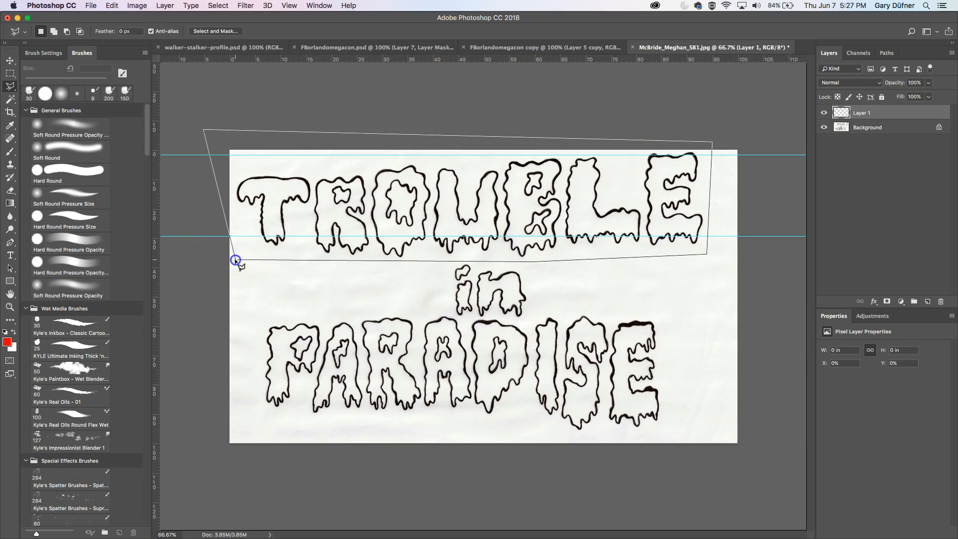
{"action": "left_click", "coordinate": [239, 260]}
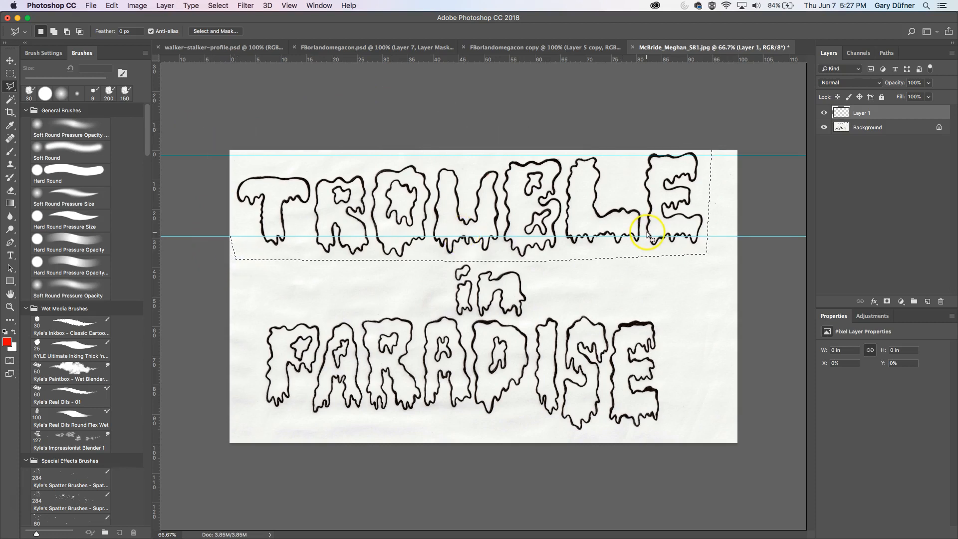
- Copy the selected TROUBLE lettering from the background to a new layer and rotate it about 2.7° to level it
{"action": "left_click", "coordinate": [897, 129]}
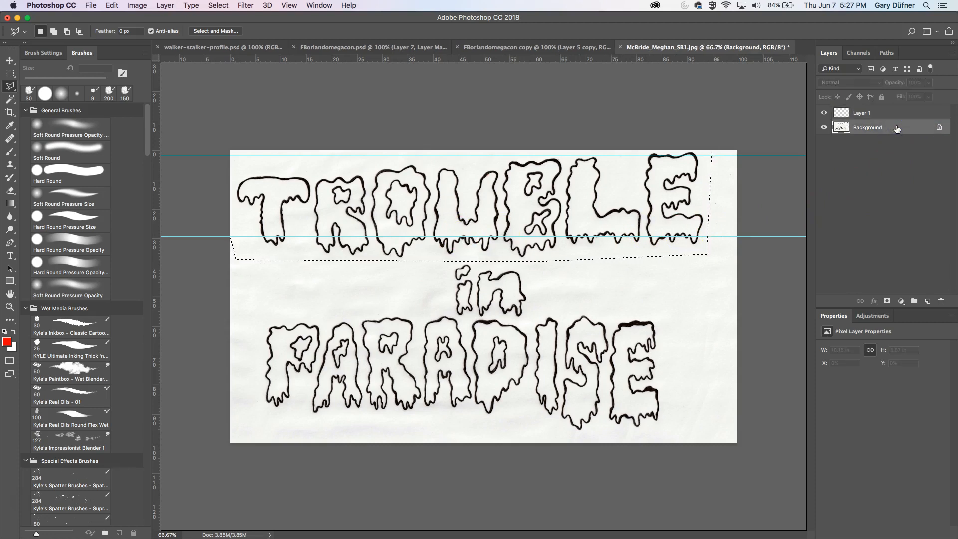
{"action": "key", "text": "super+j"}
{"action": "left_click", "coordinate": [885, 131]}
{"action": "key", "text": "super+t"}
{"action": "left_click_drag", "start_coordinate": [773, 172], "coordinate": [771, 180]}
{"action": "key", "text": "Return"}
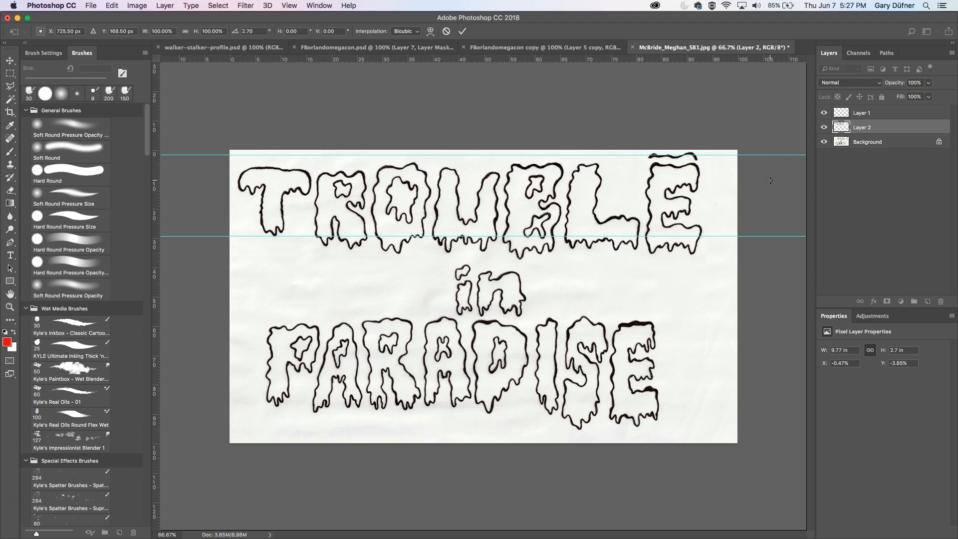
- Nudge the copied TROUBLE lettering layer upward toward the top guide
{"action": "key", "text": "l"}
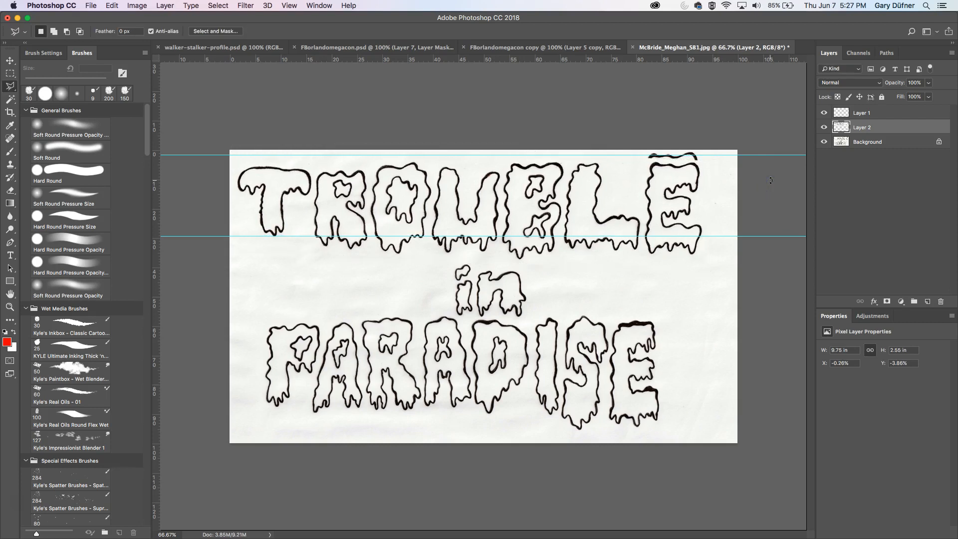
{"action": "key", "text": "v"}
{"action": "key", "text": "Up"}
{"action": "key", "text": "Up"}
{"action": "key", "text": "Up"}
{"action": "key", "text": "Up"}
{"action": "key", "text": "Up"}
{"action": "key", "text": "Up"}
{"action": "key", "text": "Up"}
{"action": "key", "text": "Up"}
{"action": "key", "text": "Up"}
{"action": "key", "text": "Up"}
{"action": "key", "text": "Up"}
{"action": "key", "text": "Up"}
{"action": "key", "text": "Up"}
{"action": "key", "text": "Up"}
{"action": "key", "text": "Up"}
{"action": "key", "text": "Up"}
{"action": "key", "text": "Up"}
{"action": "key", "text": "Up"}
{"action": "key", "text": "Up"}
{"action": "key", "text": "Up"}
{"action": "key", "text": "Up"}
{"action": "key", "text": "Up"}
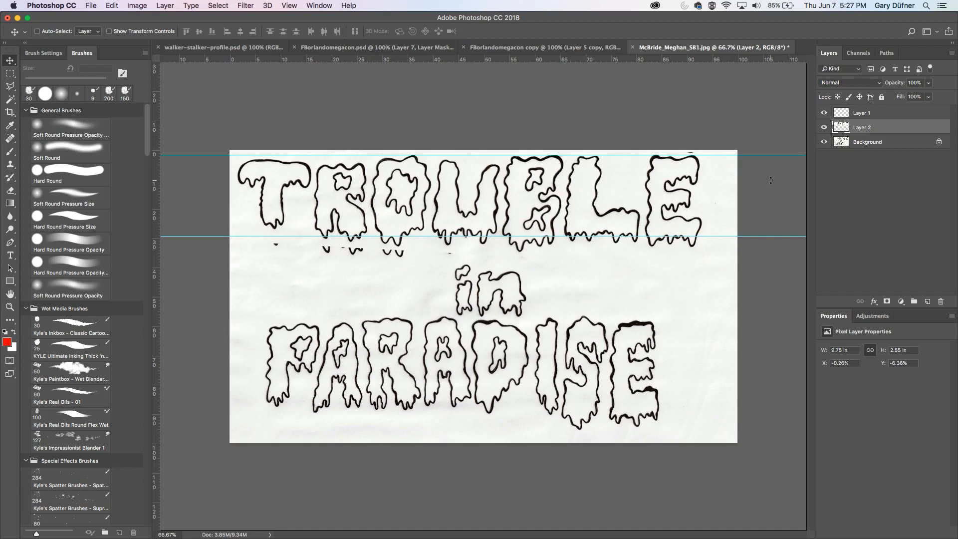
- Rotate the lettering layer about 0.51° more and nudge it up slightly, then apply the transform
{"action": "key", "text": "ctrl+t"}
{"action": "left_click_drag", "start_coordinate": [759, 142], "coordinate": [757, 144]}
{"action": "key", "text": "Up"}
{"action": "key", "text": "Up"}
{"action": "key", "text": "Up"}
{"action": "key", "text": "Up"}
{"action": "key", "text": "Up"}
{"action": "key", "text": "Up"}
{"action": "key", "text": "Up"}
{"action": "key", "text": "Up"}
{"action": "key", "text": "Up"}
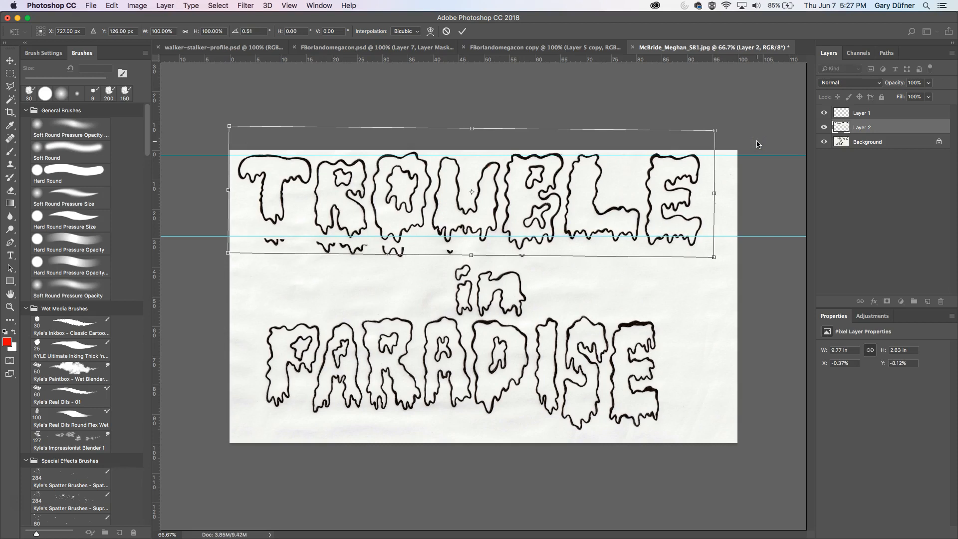
{"action": "key", "text": "Return"}
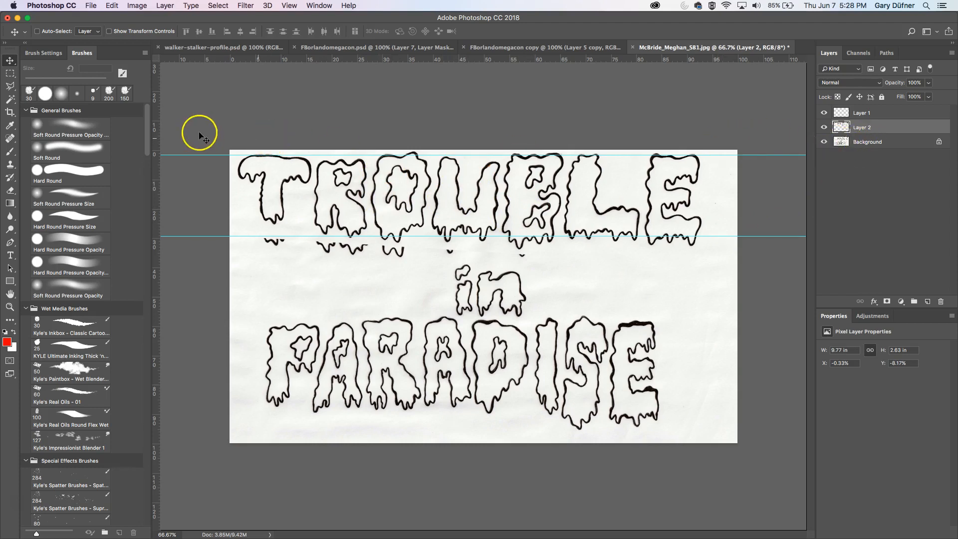
- Select a drip under the T with the rectangular marquee and copy it to a new layer
{"action": "left_click_drag", "start_coordinate": [10, 74], "coordinate": [55, 83]}
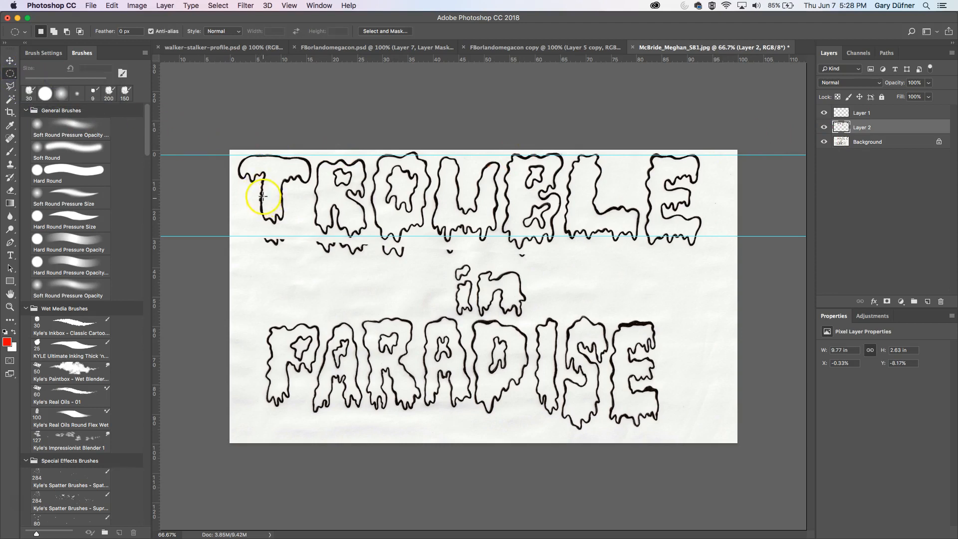
{"action": "left_click_drag", "start_coordinate": [256, 186], "coordinate": [287, 232]}
{"action": "left_click_drag", "start_coordinate": [10, 73], "coordinate": [37, 75]}
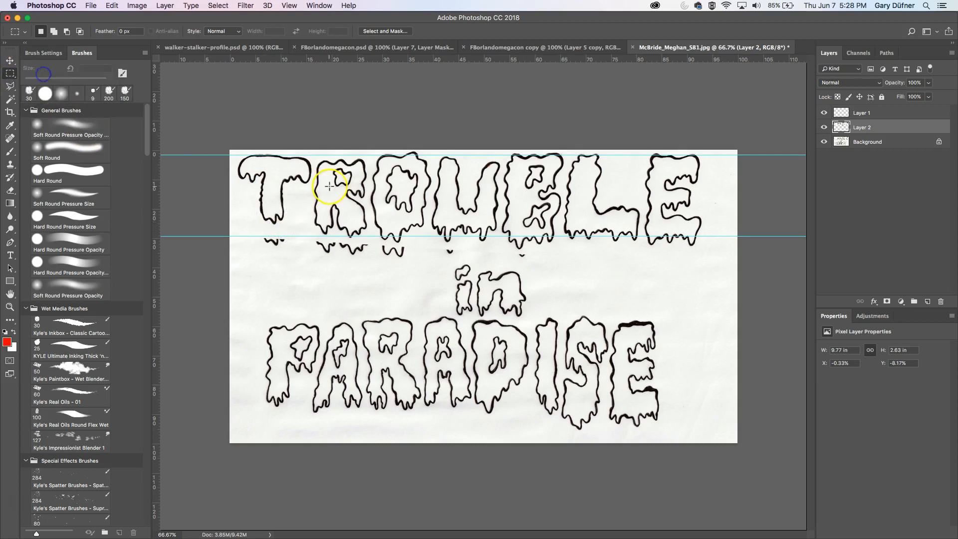
{"action": "left_click_drag", "start_coordinate": [254, 189], "coordinate": [292, 227]}
{"action": "key", "text": "cmd+j"}
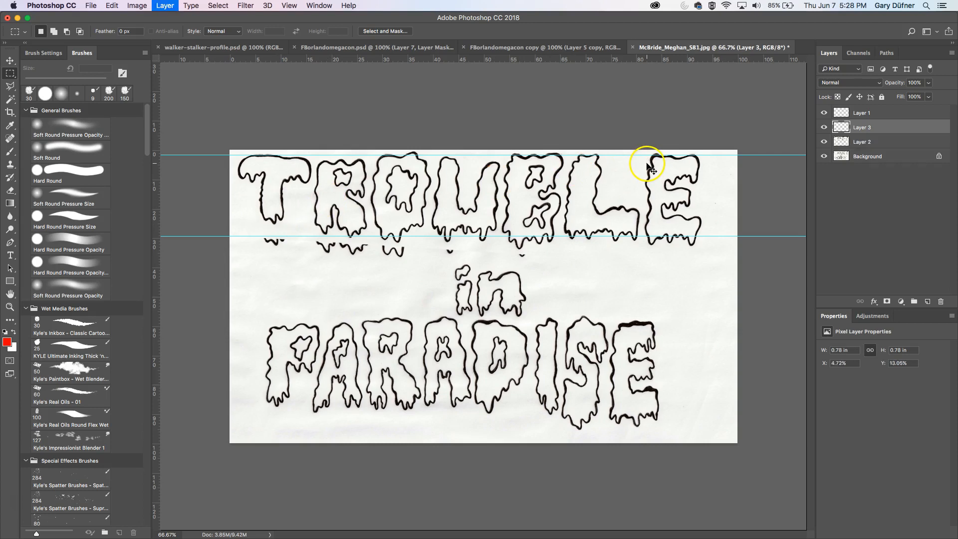
- Stretch the copied T drip downward to about 1.22 in tall and merge it down into the lettering layer
{"action": "key", "text": "cmd+t"}
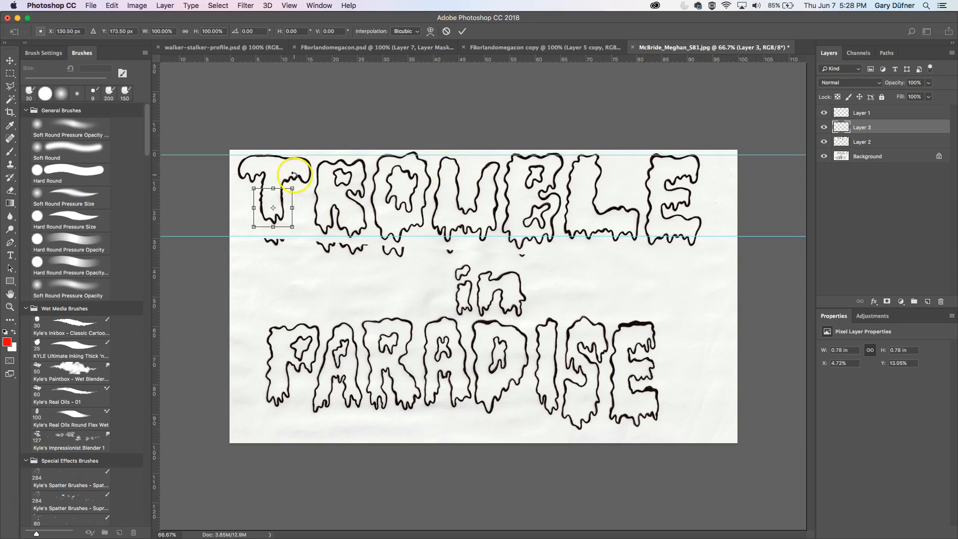
{"action": "left_click_drag", "start_coordinate": [270, 227], "coordinate": [269, 249]}
{"action": "key", "text": "Return"}
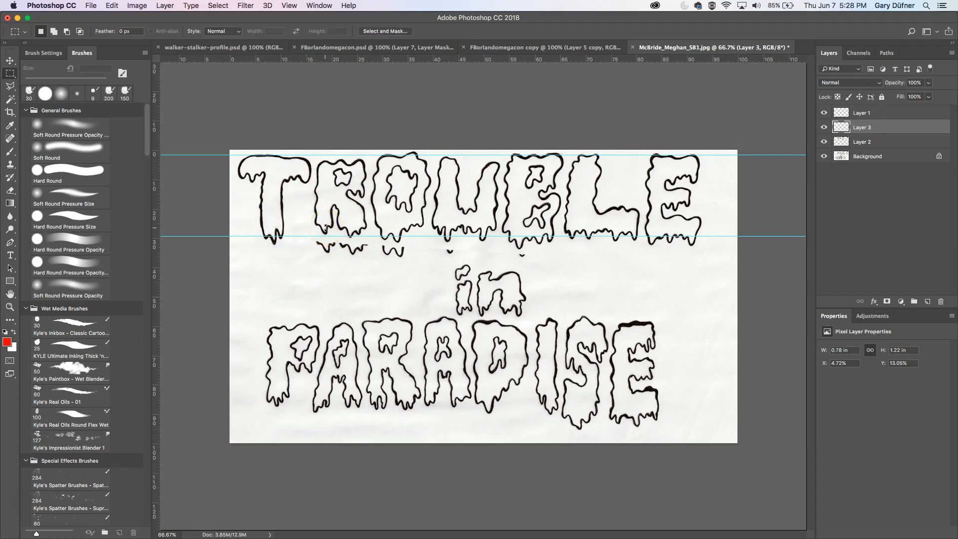
{"action": "right_click", "coordinate": [886, 129]}
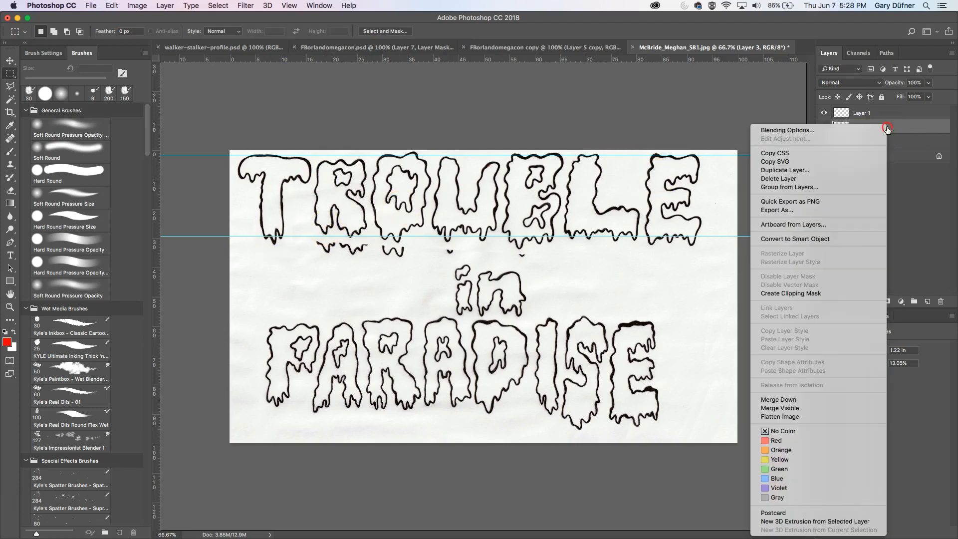
{"action": "left_click", "coordinate": [781, 400]}
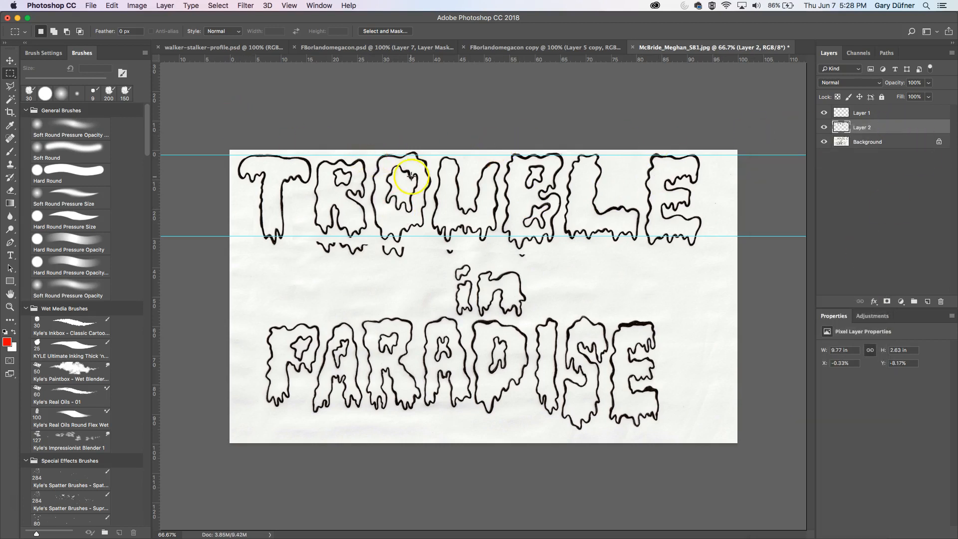
- Copy the R from the lettering layer to a new layer and nudge it up slightly
{"action": "left_click_drag", "start_coordinate": [312, 155], "coordinate": [369, 246]}
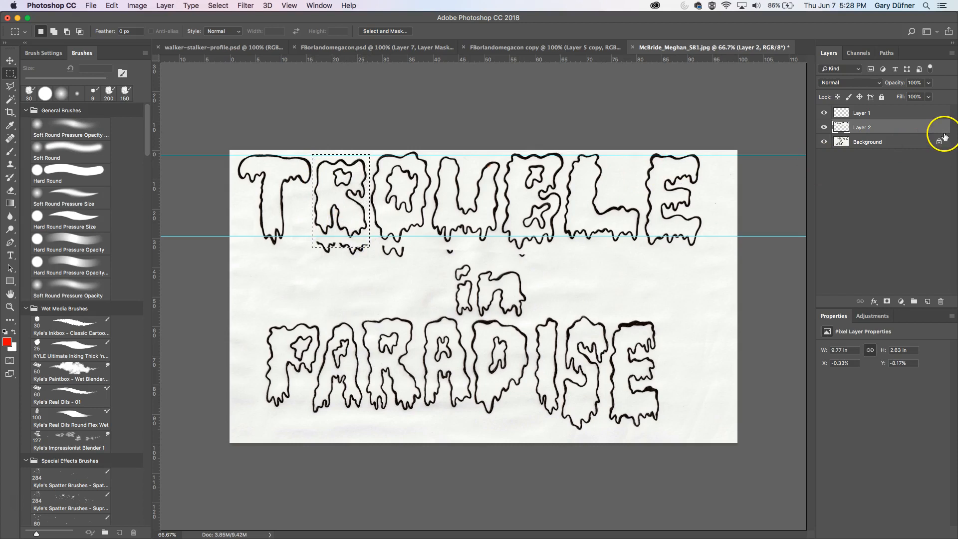
{"action": "key", "text": "super+j"}
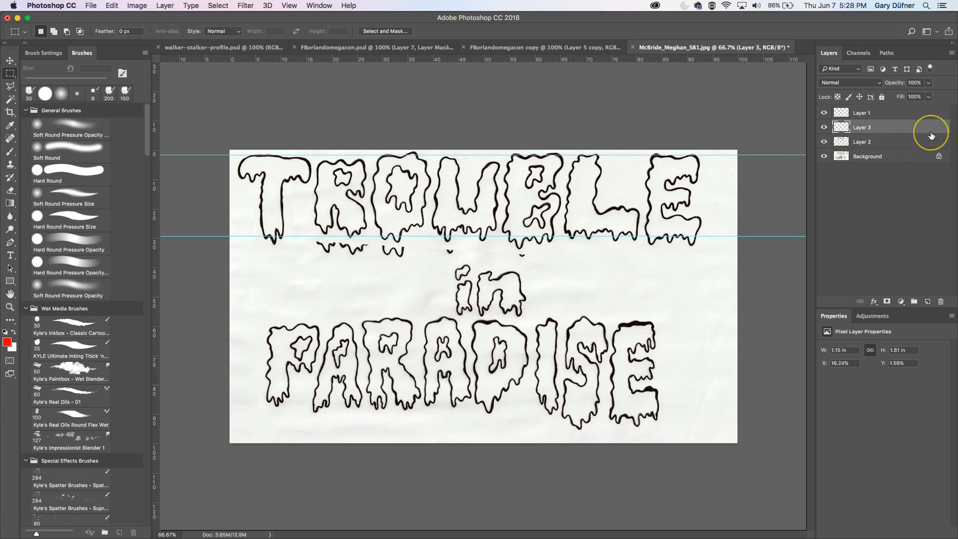
{"action": "key", "text": "v"}
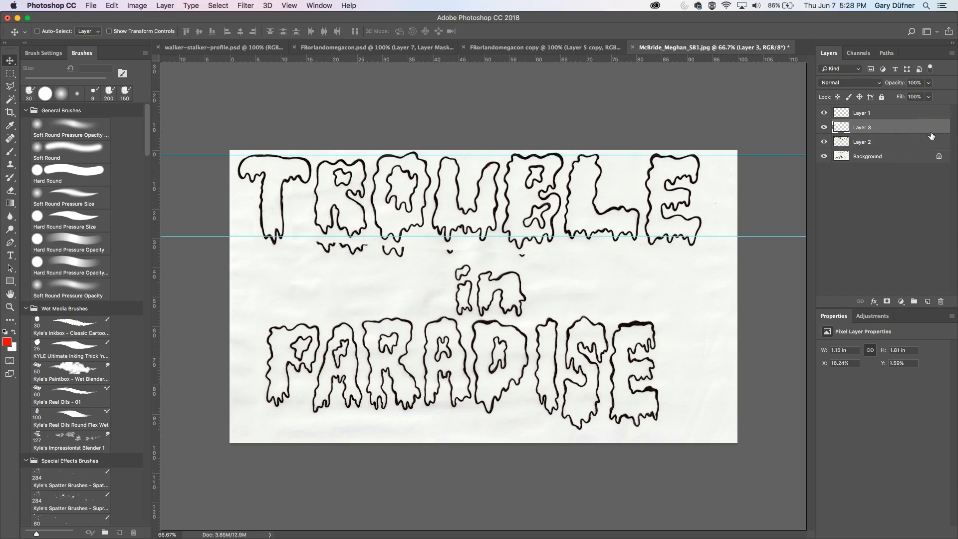
{"action": "key", "text": "Up"}
{"action": "key", "text": "Up"}
{"action": "key", "text": "Up"}
{"action": "key", "text": "Up"}
{"action": "key", "text": "Up"}
{"action": "key", "text": "Up"}
{"action": "key", "text": "Up"}
{"action": "key", "text": "Up"}
{"action": "key", "text": "Up"}
{"action": "key", "text": "Up"}
{"action": "key", "text": "Up"}
{"action": "key", "text": "Up"}
{"action": "key", "text": "Up"}
{"action": "key", "text": "Up"}
{"action": "key", "text": "Up"}
{"action": "key", "text": "Up"}
{"action": "key", "text": "Up"}
{"action": "key", "text": "Up"}
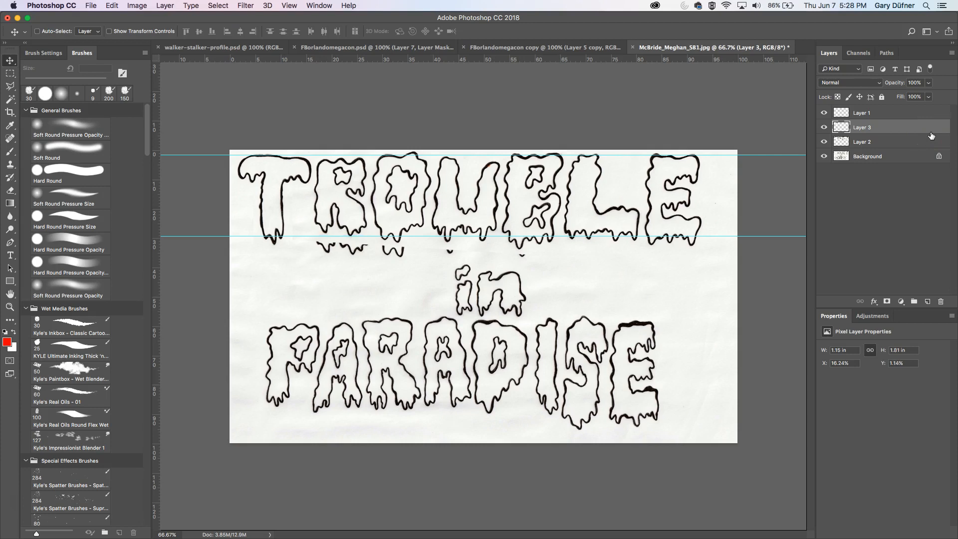
{"action": "key", "text": "Down"}
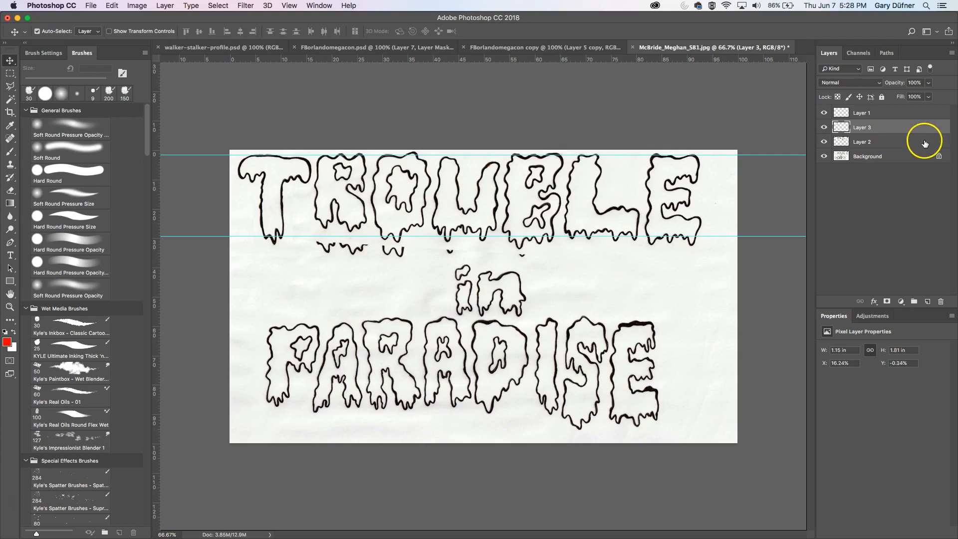
- Stretch the copied R downward to about 2.12 in tall and merge it into the lettering layer
{"action": "key", "text": "super+t"}
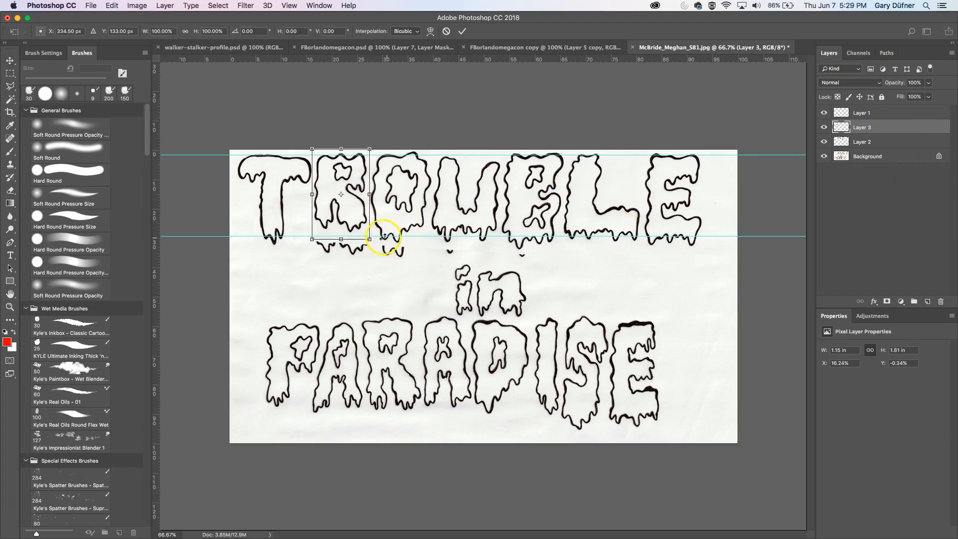
{"action": "left_click_drag", "start_coordinate": [341, 238], "coordinate": [338, 252]}
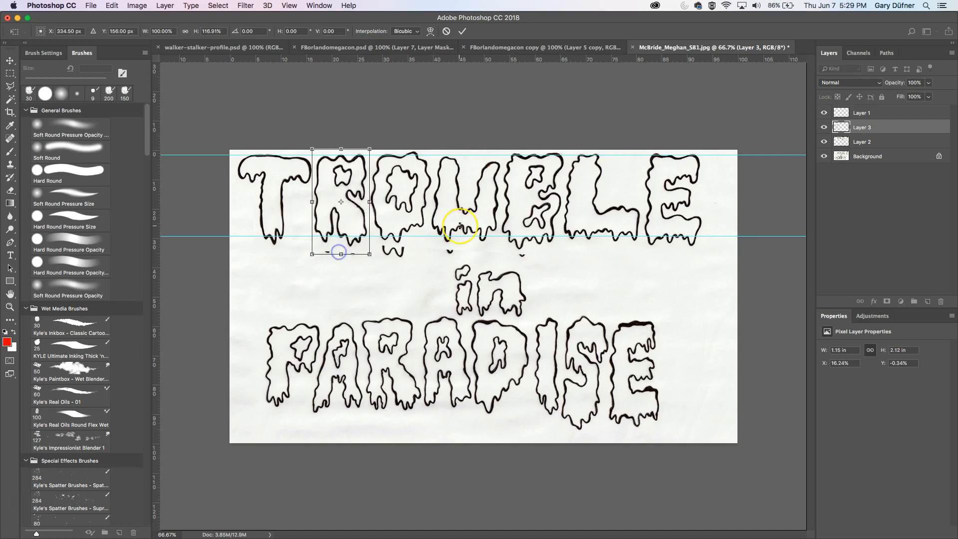
{"action": "key", "text": "Return"}
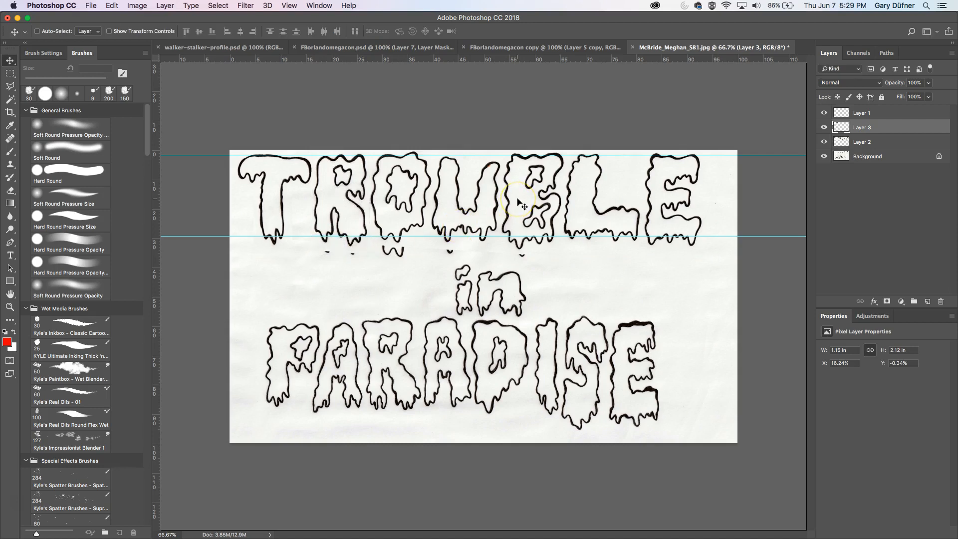
{"action": "key", "text": "super"}
{"action": "key", "text": "super+e"}
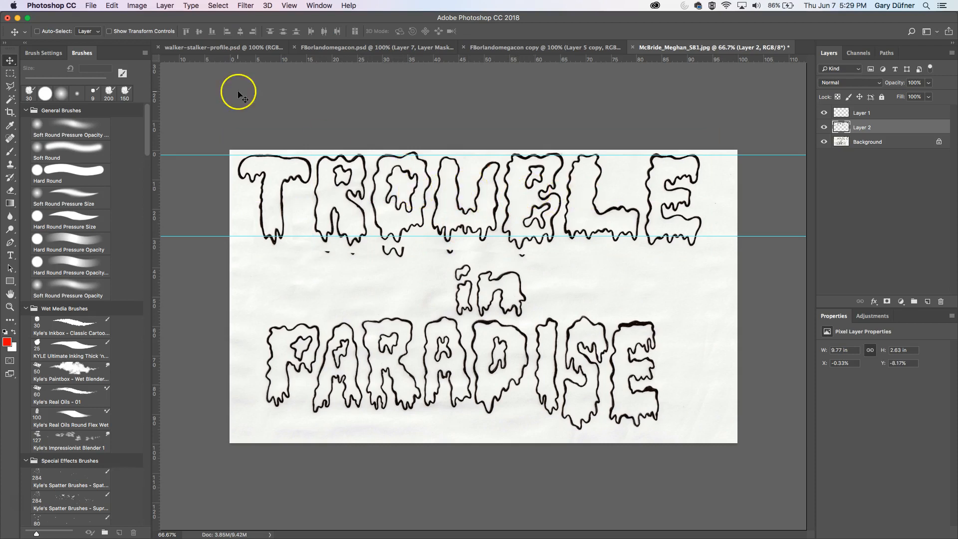
- Copy the U to a new layer with the rectangular marquee and stretch it vertically to about 2.25 in tall
{"action": "left_click", "coordinate": [9, 73]}
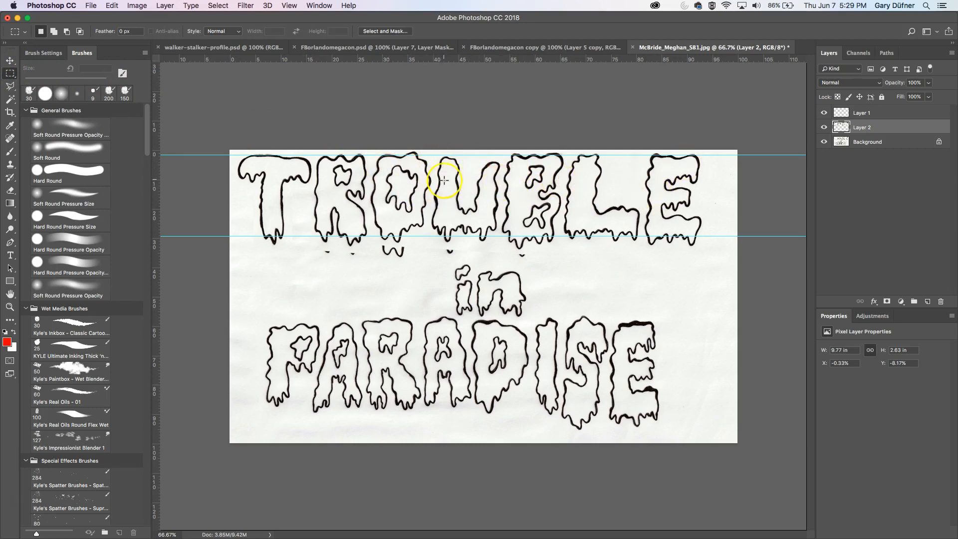
{"action": "left_click_drag", "start_coordinate": [435, 148], "coordinate": [502, 258]}
{"action": "left_click_drag", "start_coordinate": [443, 187], "coordinate": [429, 242]}
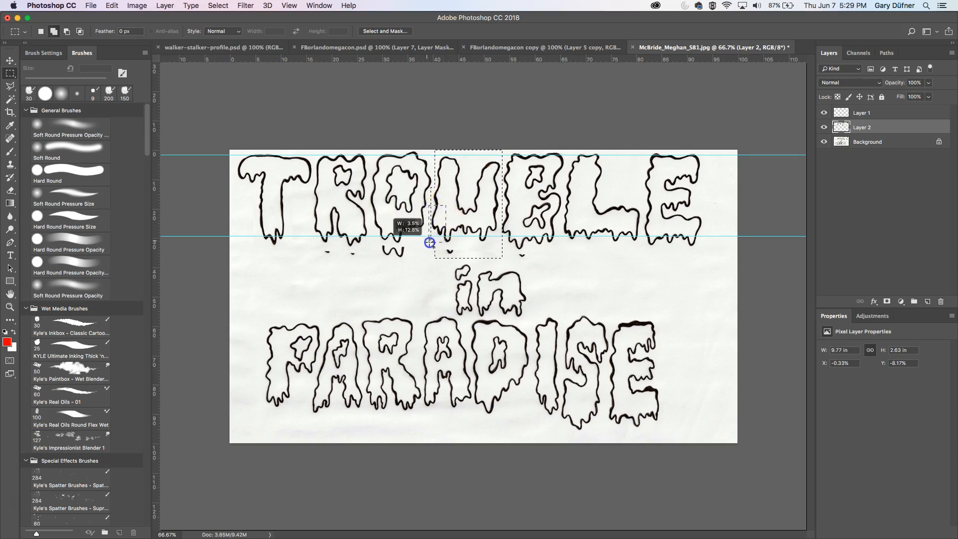
{"action": "key", "text": "super+c"}
{"action": "key", "text": "super+v"}
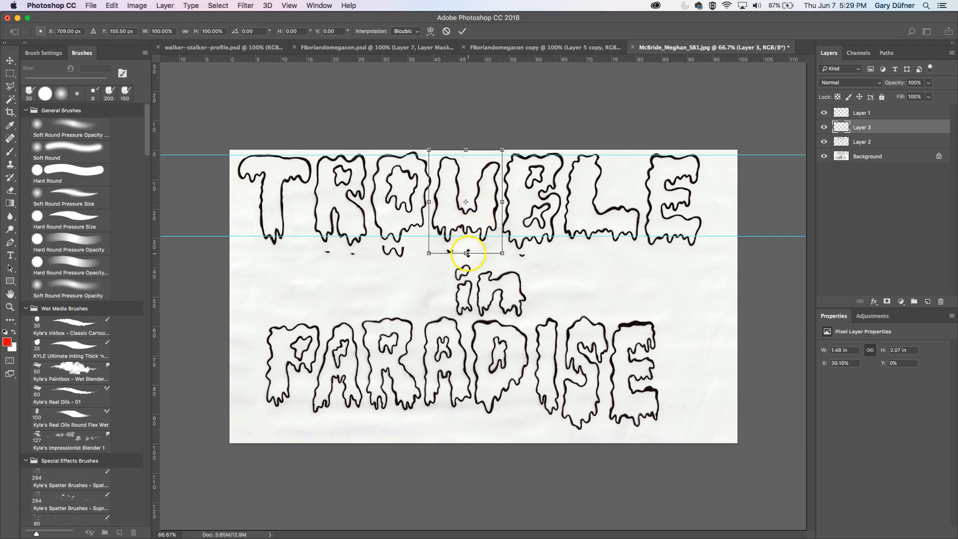
{"action": "left_click_drag", "start_coordinate": [467, 256], "coordinate": [466, 260]}
{"action": "left_click_drag", "start_coordinate": [466, 151], "coordinate": [467, 149]}
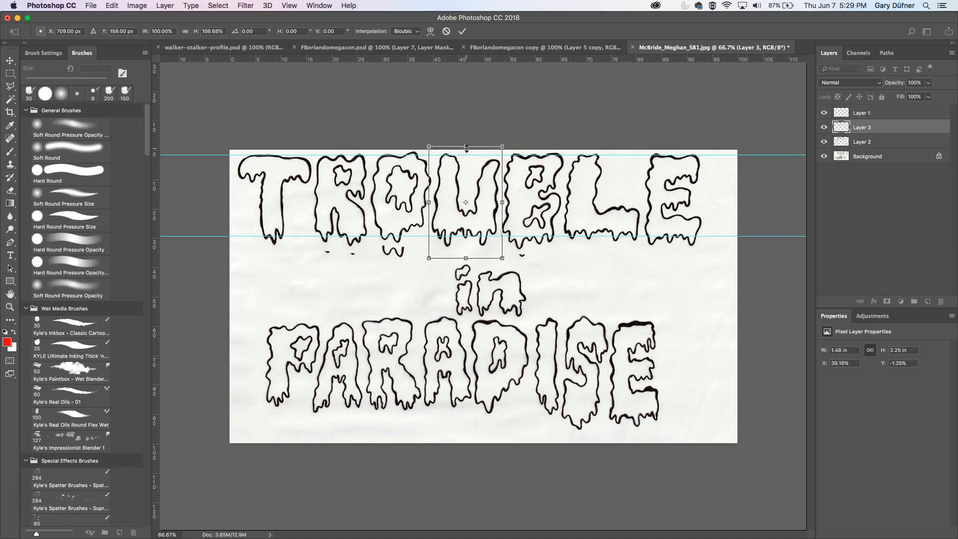
{"action": "key", "text": "Return"}
- Copy the U's upper-right edge to a new layer, stretch it up to about 1.03 in, and merge the copies into the lettering layer
{"action": "key", "text": "m"}
{"action": "left_click", "coordinate": [484, 171]}
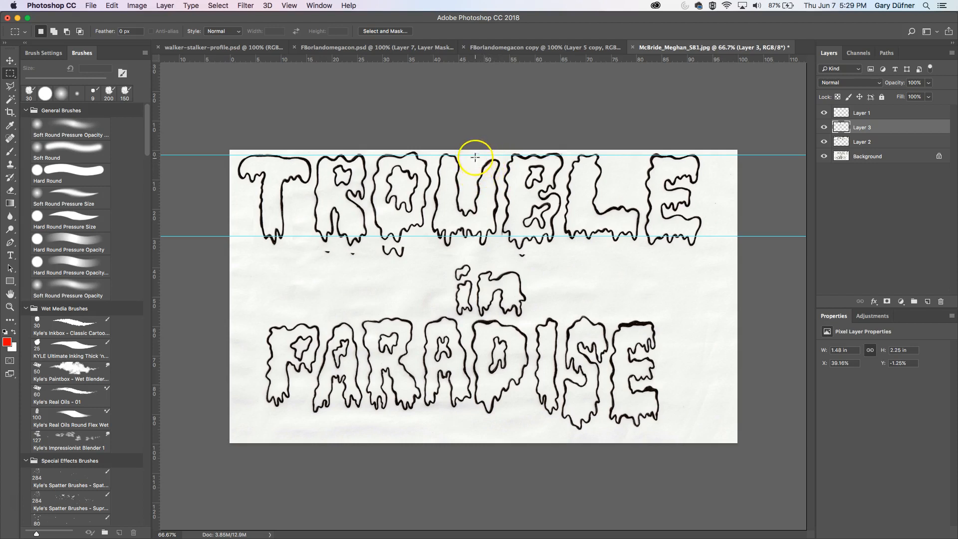
{"action": "left_click_drag", "start_coordinate": [472, 156], "coordinate": [501, 201]}
{"action": "key", "text": "super+j"}
{"action": "key", "text": "super+t"}
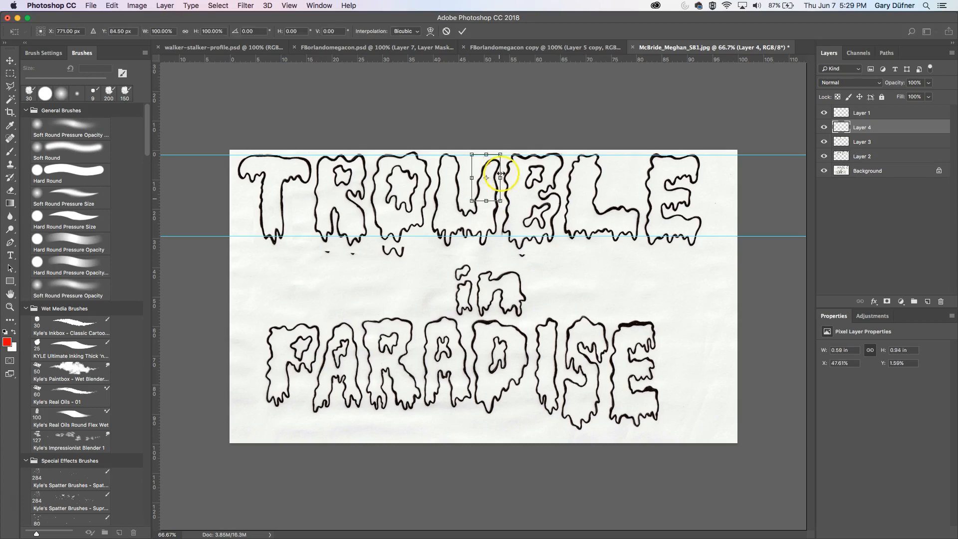
{"action": "left_click_drag", "start_coordinate": [488, 148], "coordinate": [488, 150]}
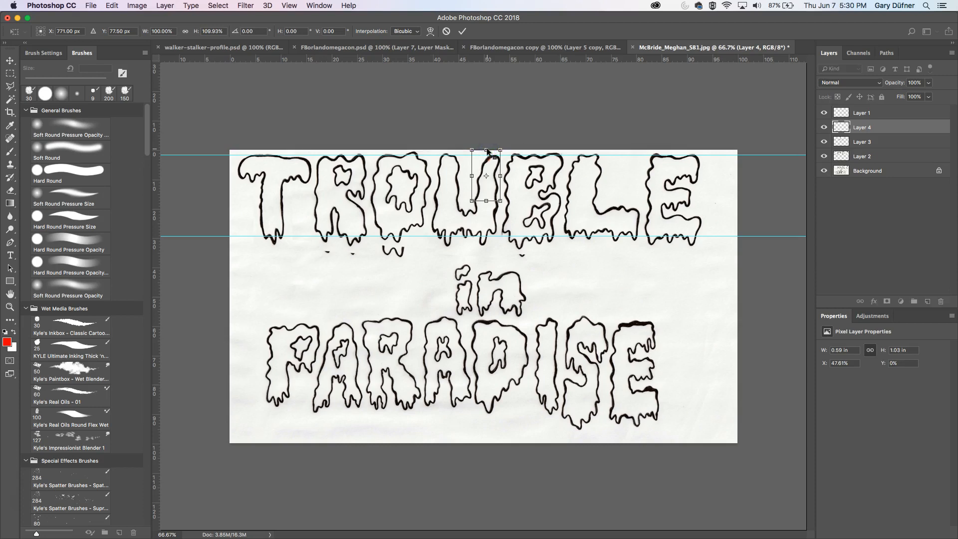
{"action": "key", "text": "Return"}
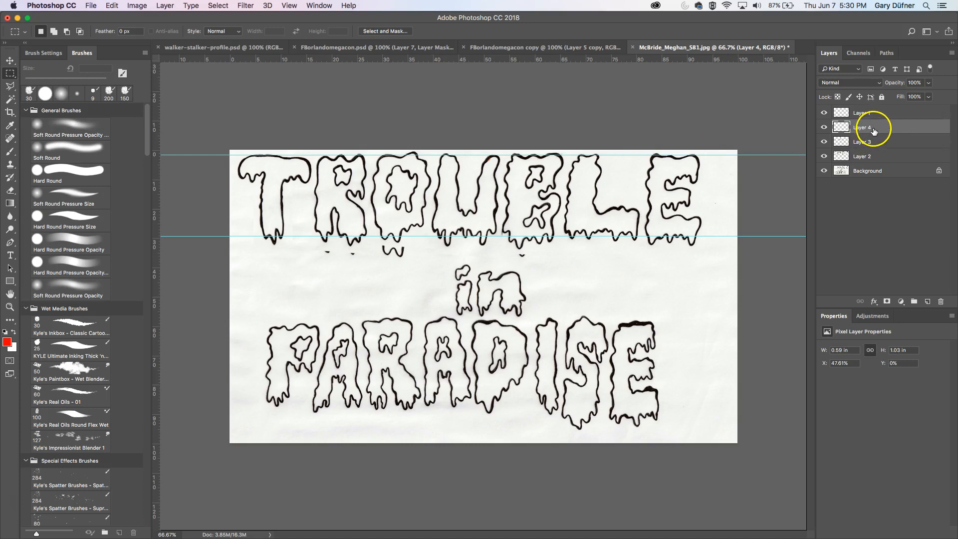
{"action": "key", "text": "super+e"}
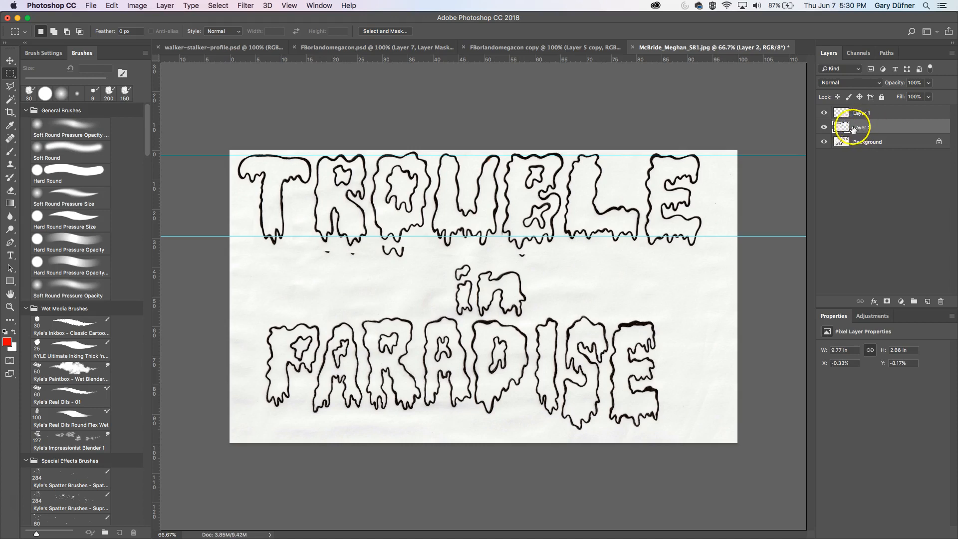
{"action": "key", "text": "super+e"}
- Copy the L to a new layer, stretch it to about 2 in tall, and merge it down into the lettering layer
{"action": "left_click", "coordinate": [824, 127]}
{"action": "left_click", "coordinate": [825, 128]}
{"action": "left_click", "coordinate": [825, 128]}
{"action": "left_click_drag", "start_coordinate": [568, 151], "coordinate": [643, 226]}
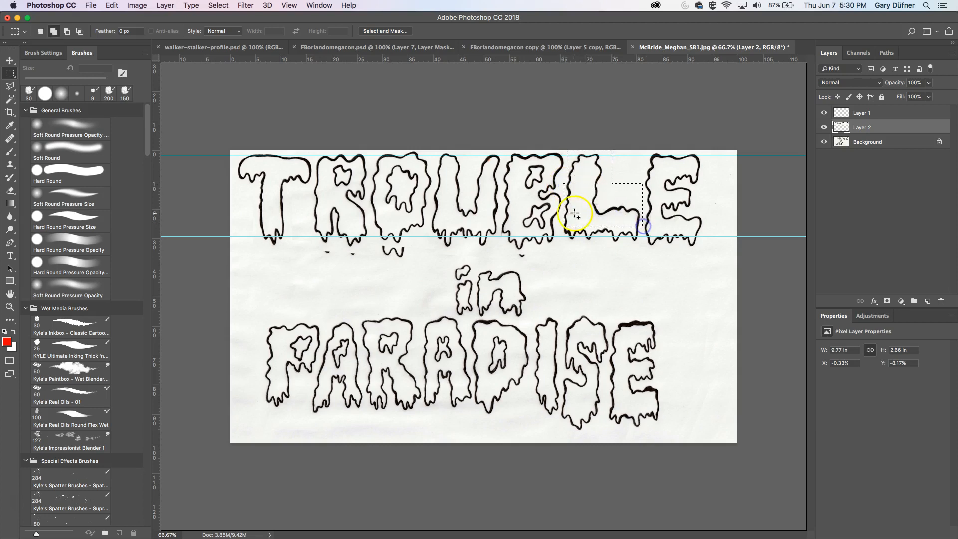
{"action": "left_click_drag", "start_coordinate": [562, 216], "coordinate": [602, 251]}
{"action": "key", "text": "super+j"}
{"action": "key", "text": "super+t"}
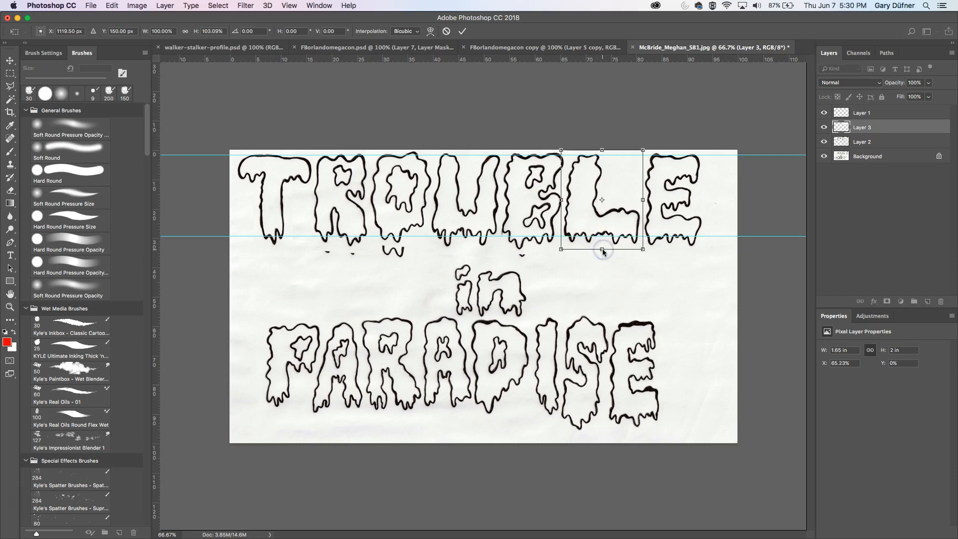
{"action": "key", "text": "Return"}
{"action": "key", "text": "super+e"}
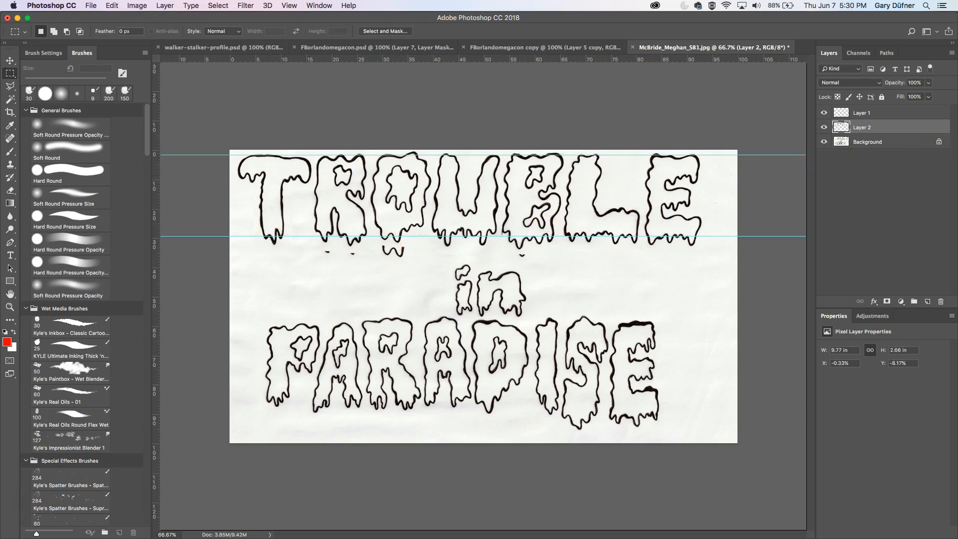
- Marquee-select the word "in" and try to copy it to a new layer from the lettering layer
{"action": "left_click", "coordinate": [824, 127]}
{"action": "left_click", "coordinate": [824, 127]}
{"action": "left_click", "coordinate": [825, 127]}
{"action": "left_click", "coordinate": [824, 127]}
{"action": "left_click_drag", "start_coordinate": [444, 262], "coordinate": [531, 314]}
{"action": "left_click_drag", "start_coordinate": [451, 309], "coordinate": [530, 317]}
{"action": "key", "text": "super+j"}
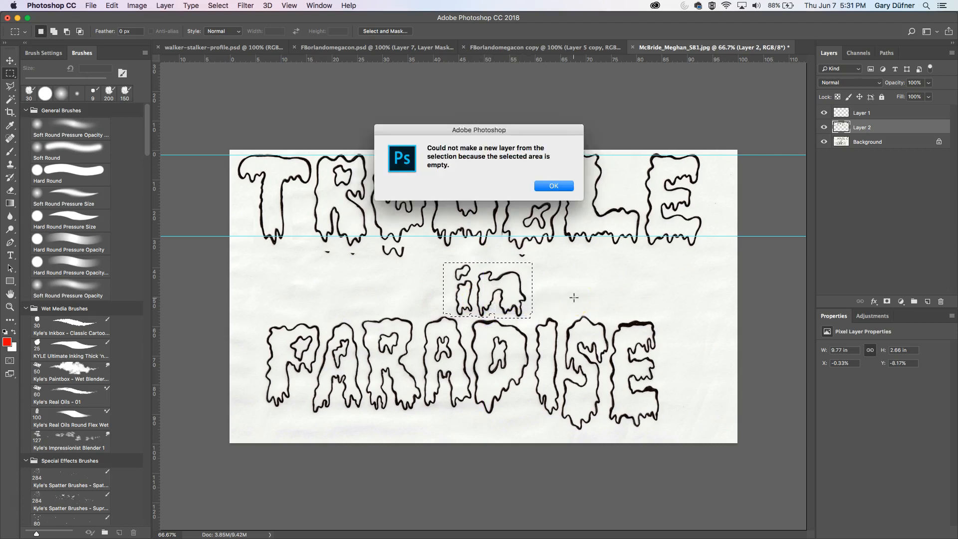
{"action": "left_click", "coordinate": [554, 186]}
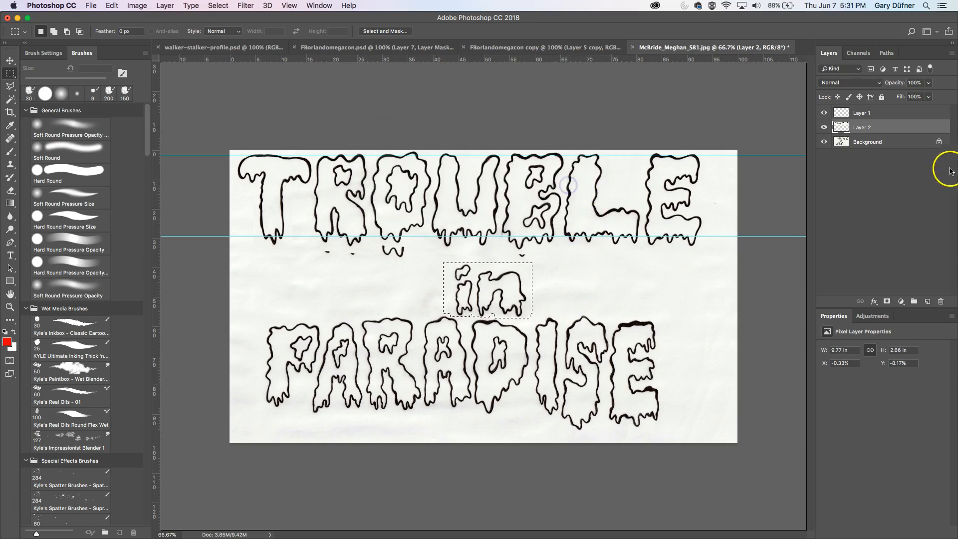
- Copy the selected "in" from the background to a new layer and nudge it slightly left and up
{"action": "left_click", "coordinate": [892, 144]}
{"action": "key", "text": "super+j"}
{"action": "key", "text": "v"}
{"action": "key", "text": "Left"}
{"action": "key", "text": "Left"}
{"action": "key", "text": "Left"}
{"action": "key", "text": "Left"}
{"action": "key", "text": "Left"}
{"action": "key", "text": "Left"}
{"action": "key", "text": "Left"}
{"action": "key", "text": "Left"}
{"action": "key", "text": "Left"}
{"action": "key", "text": "Left"}
{"action": "key", "text": "Left"}
{"action": "key", "text": "Left"}
{"action": "key", "text": "Left"}
{"action": "key", "text": "Left"}
{"action": "key", "text": "Left"}
{"action": "key", "text": "Left"}
{"action": "key", "text": "Left"}
{"action": "key", "text": "Left"}
{"action": "key", "text": "Left"}
{"action": "key", "text": "Up"}
{"action": "key", "text": "Up"}
{"action": "key", "text": "Up"}
{"action": "key", "text": "Up"}
{"action": "key", "text": "Up"}
{"action": "key", "text": "Up"}
{"action": "key", "text": "Up"}
{"action": "key", "text": "Up"}
{"action": "key", "text": "Up"}
{"action": "key", "text": "Up"}
{"action": "key", "text": "Up"}
{"action": "key", "text": "Up"}
{"action": "key", "text": "Up"}
{"action": "key", "text": "Up"}
{"action": "key", "text": "Up"}
{"action": "key", "text": "Up"}
{"action": "key", "text": "Up"}
{"action": "key", "text": "Up"}
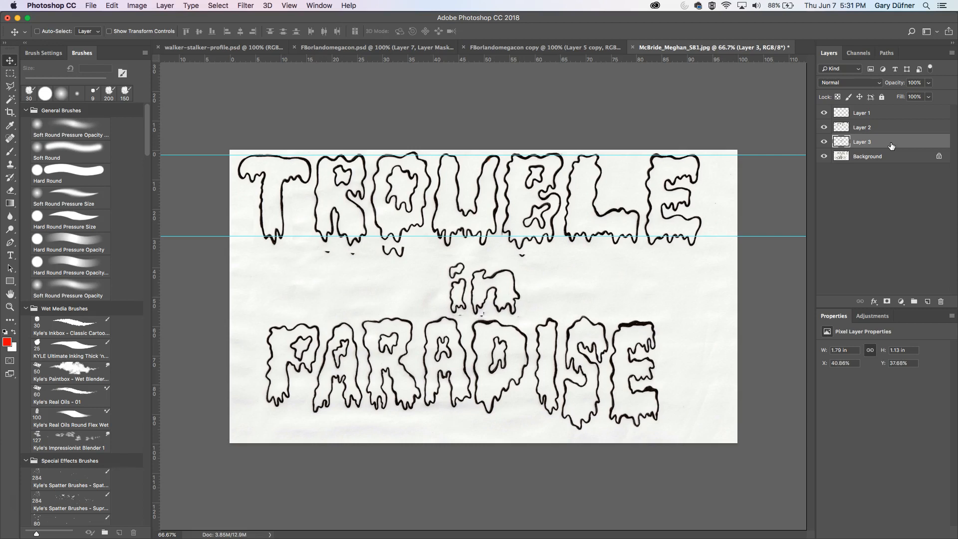
{"action": "key", "text": "Left"}
{"action": "key", "text": "Left"}
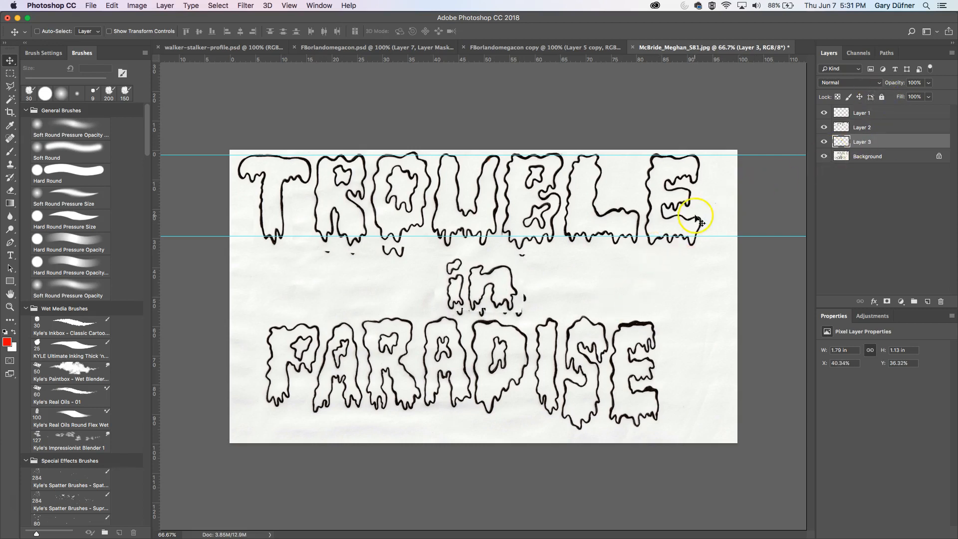
- Select the whole PARADISE line including its letter tops on the background and copy it to a new layer
{"action": "left_click", "coordinate": [857, 156]}
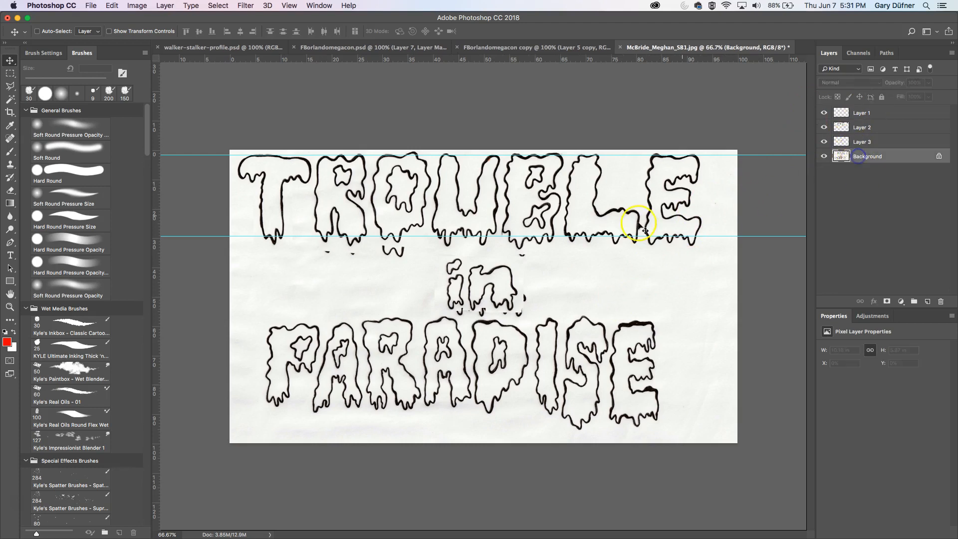
{"action": "left_click", "coordinate": [12, 75]}
{"action": "left_click_drag", "start_coordinate": [248, 318], "coordinate": [669, 436]}
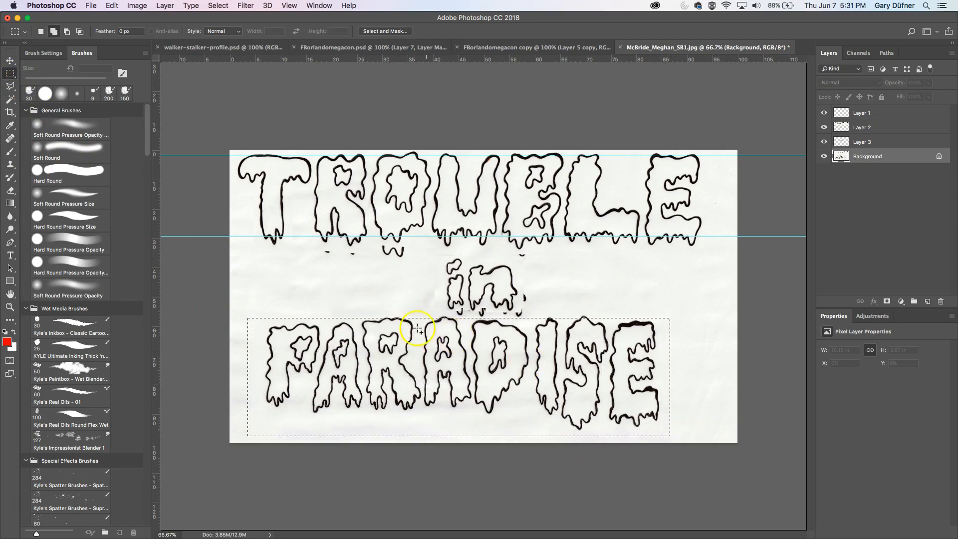
{"action": "left_click_drag", "start_coordinate": [377, 312], "coordinate": [452, 329]}
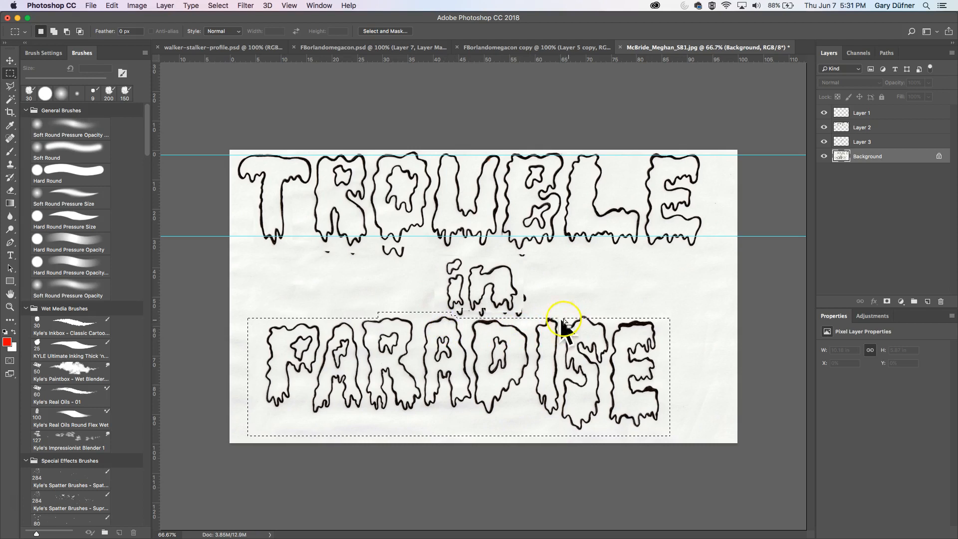
{"action": "left_click_drag", "start_coordinate": [543, 312], "coordinate": [599, 327]}
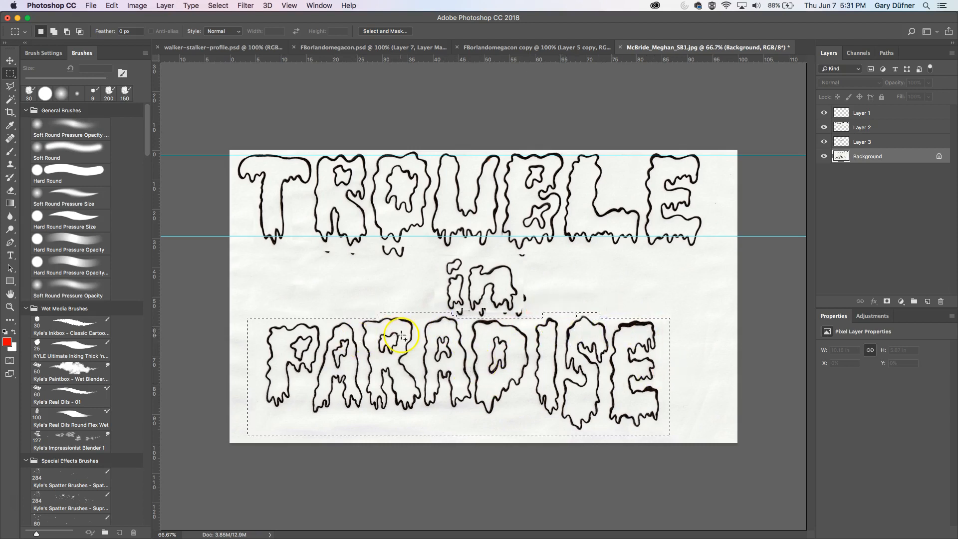
{"action": "key", "text": "super+j"}
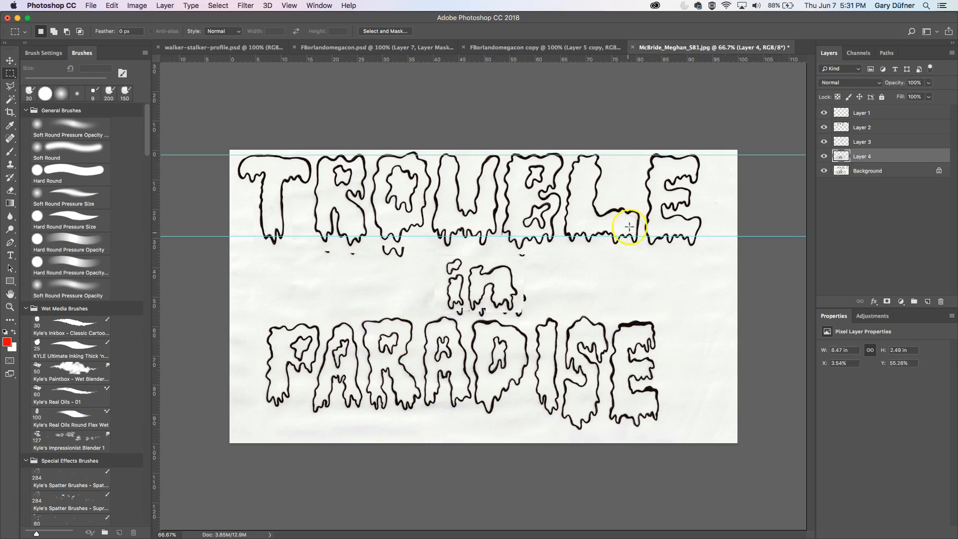
- Hide the background and fill a new layer just above it with white
{"action": "left_click", "coordinate": [824, 172]}
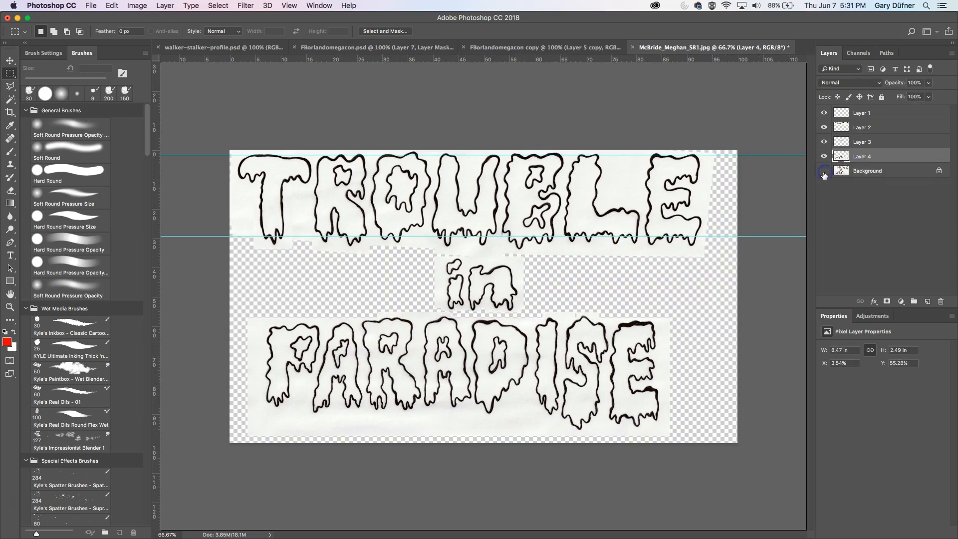
{"action": "left_click", "coordinate": [866, 172]}
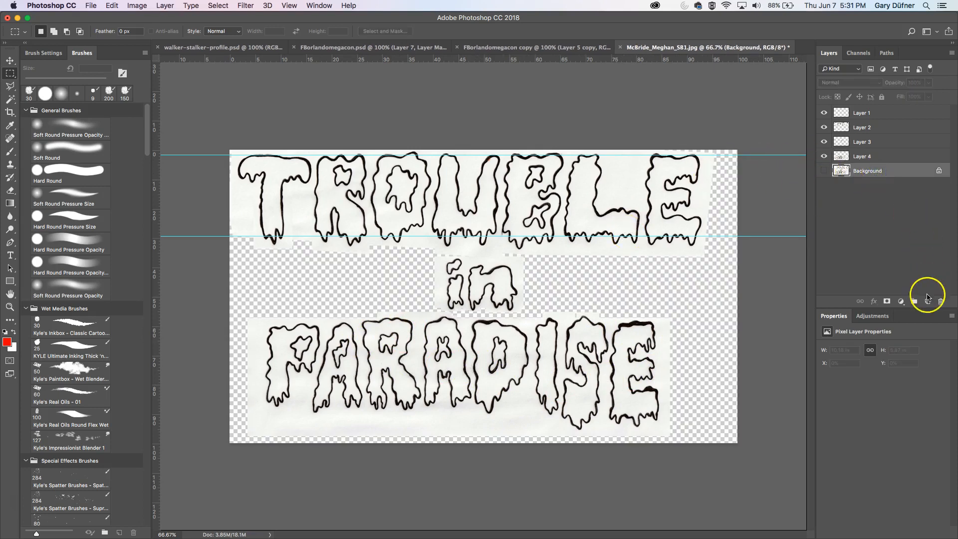
{"action": "left_click", "coordinate": [925, 302]}
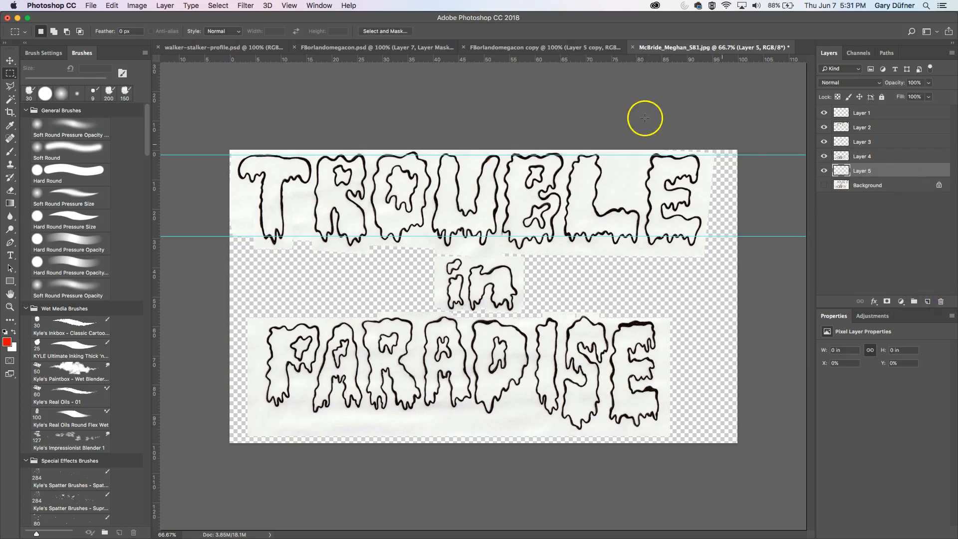
{"action": "left_click", "coordinate": [105, 7]}
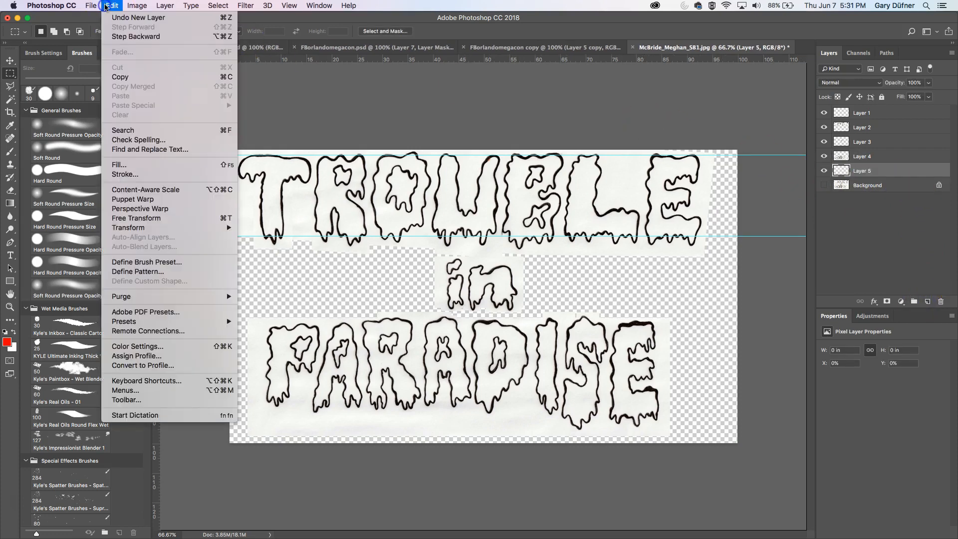
{"action": "left_click", "coordinate": [111, 170]}
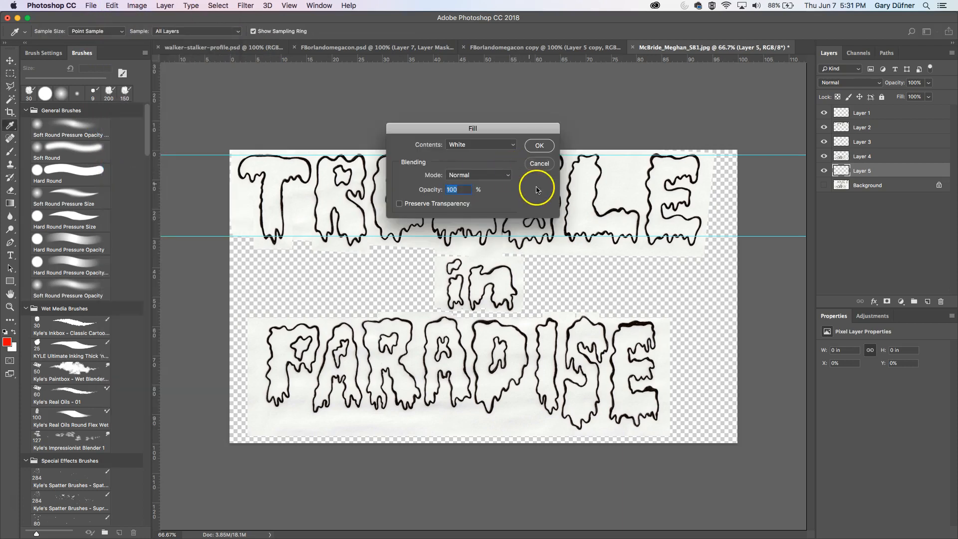
{"action": "left_click", "coordinate": [535, 144]}
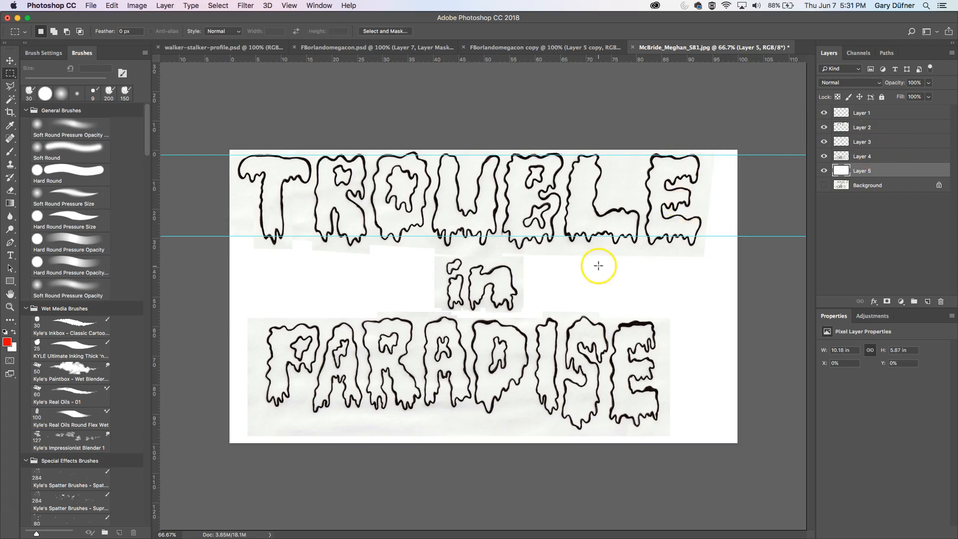
- Add a Levels adjustment layer above all layers with the white input at 222 and toggle it to compare
{"action": "double_click", "coordinate": [483, 300]}
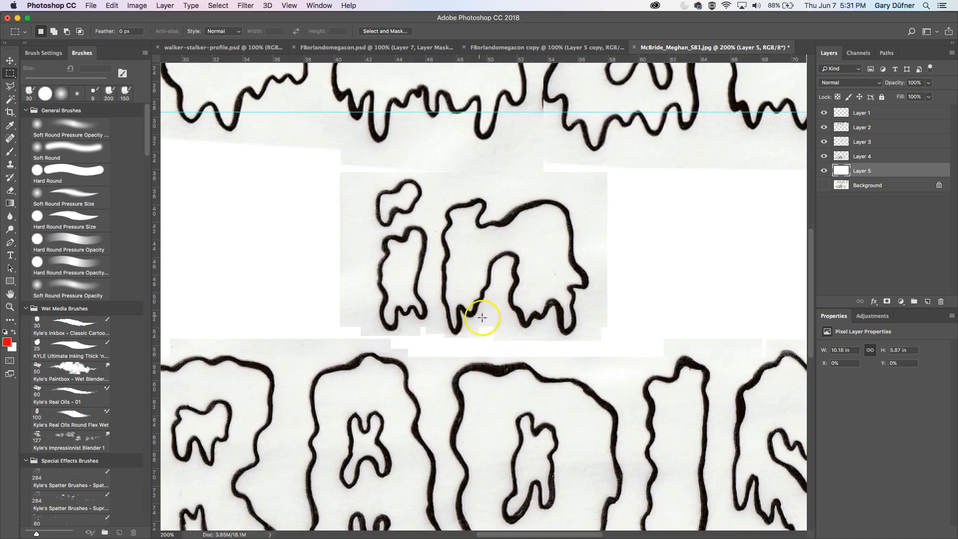
{"action": "left_click", "coordinate": [536, 348], "text": "alt"}
{"action": "left_click", "coordinate": [534, 347], "text": "alt"}
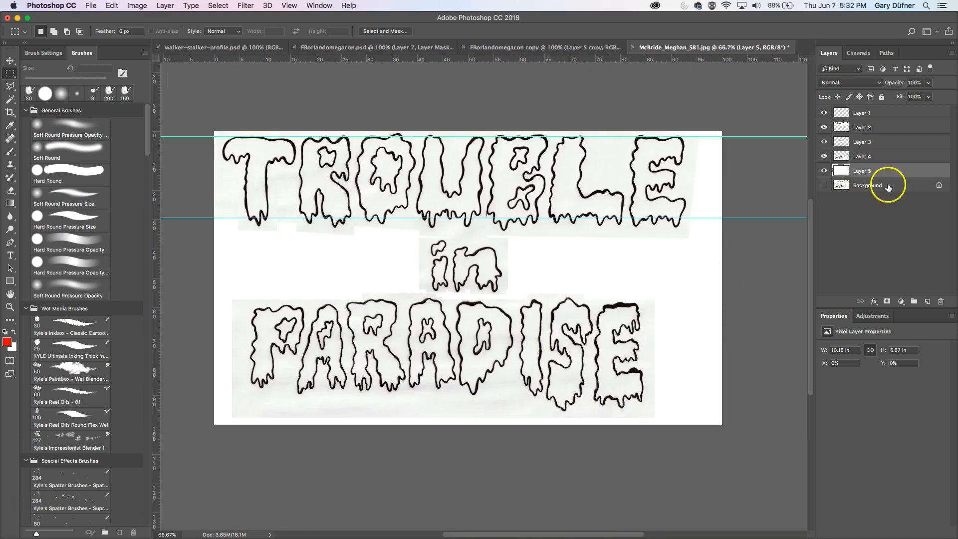
{"action": "left_click", "coordinate": [882, 114]}
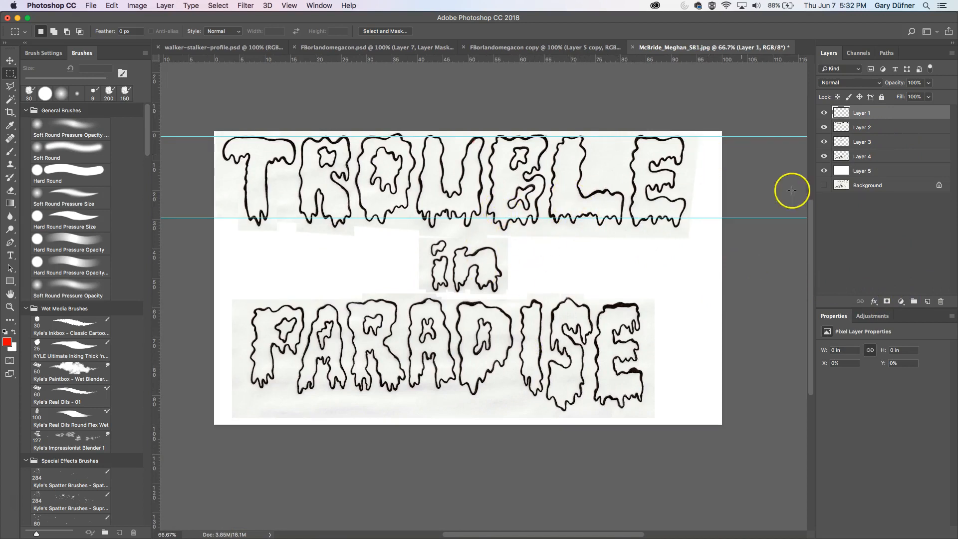
{"action": "left_click", "coordinate": [901, 302]}
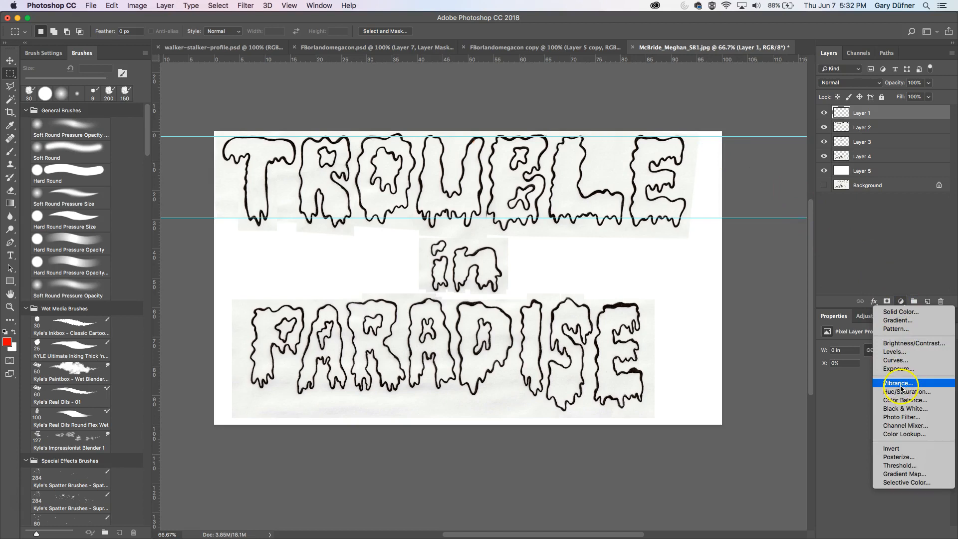
{"action": "left_click", "coordinate": [904, 352]}
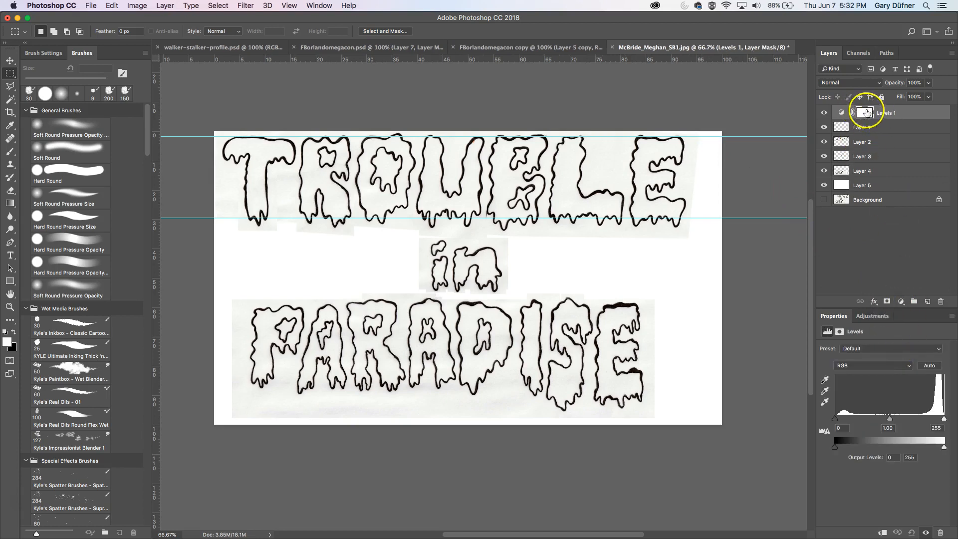
{"action": "left_click", "coordinate": [901, 300]}
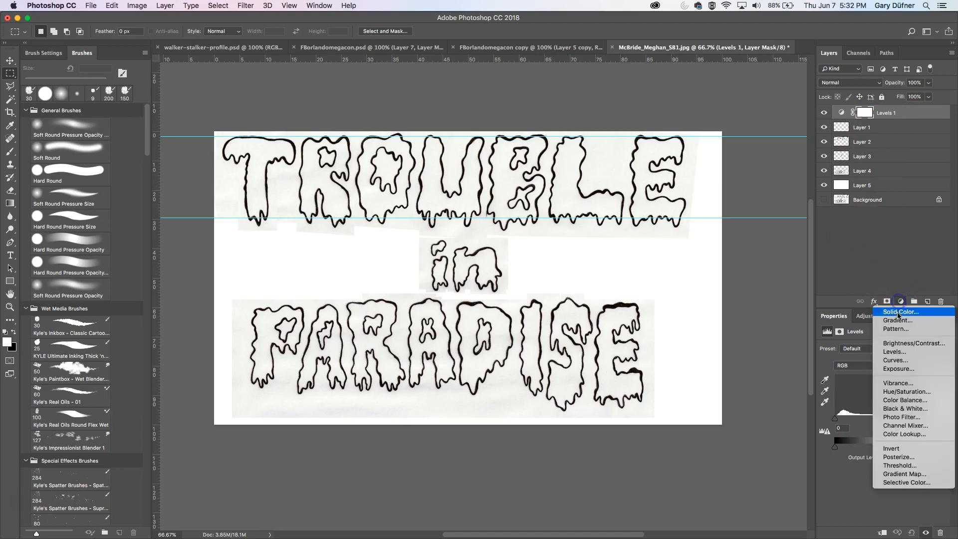
{"action": "left_click", "coordinate": [911, 111]}
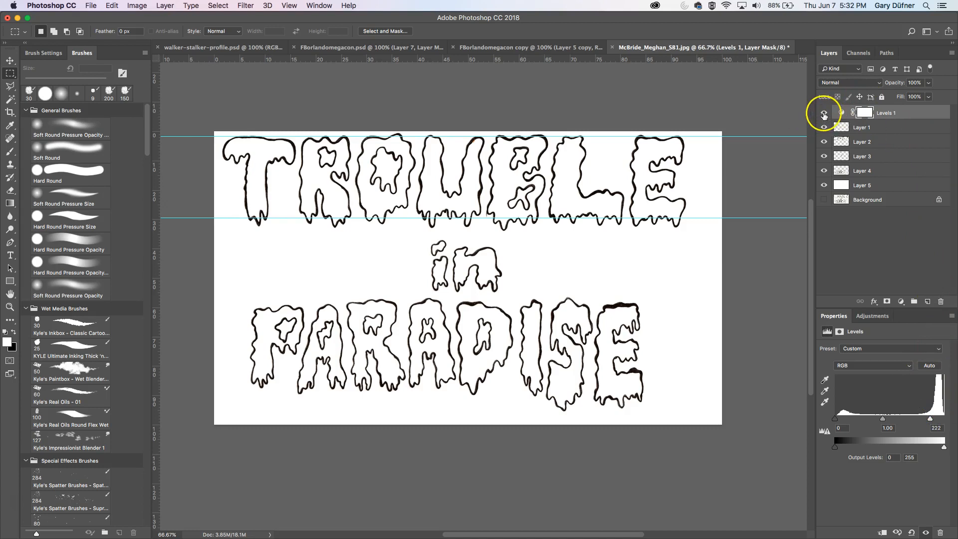
{"action": "left_click", "coordinate": [824, 113]}
{"action": "left_click", "coordinate": [823, 114]}
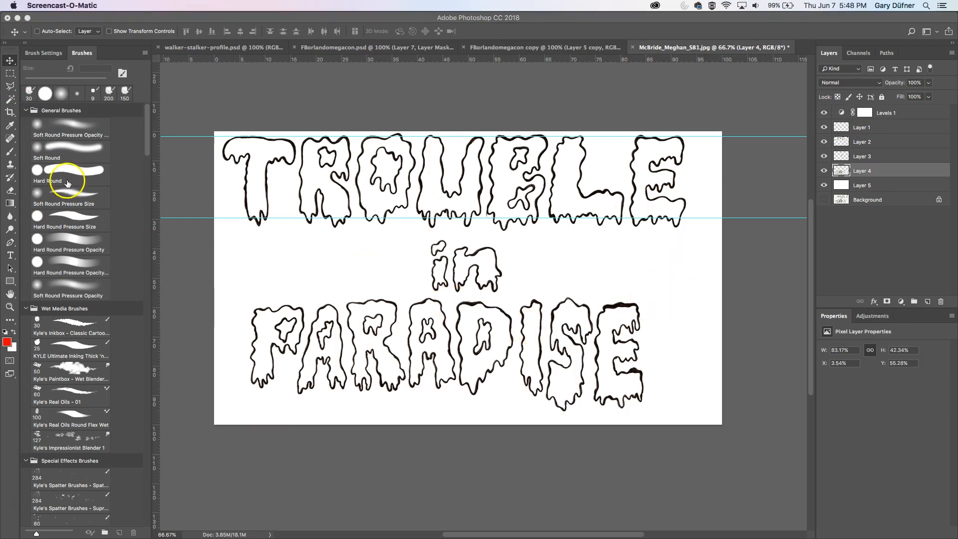
- Move the PARADISE layer to the top of the stack and position the line over TROUBLE between the guides
{"action": "left_click", "coordinate": [10, 73]}
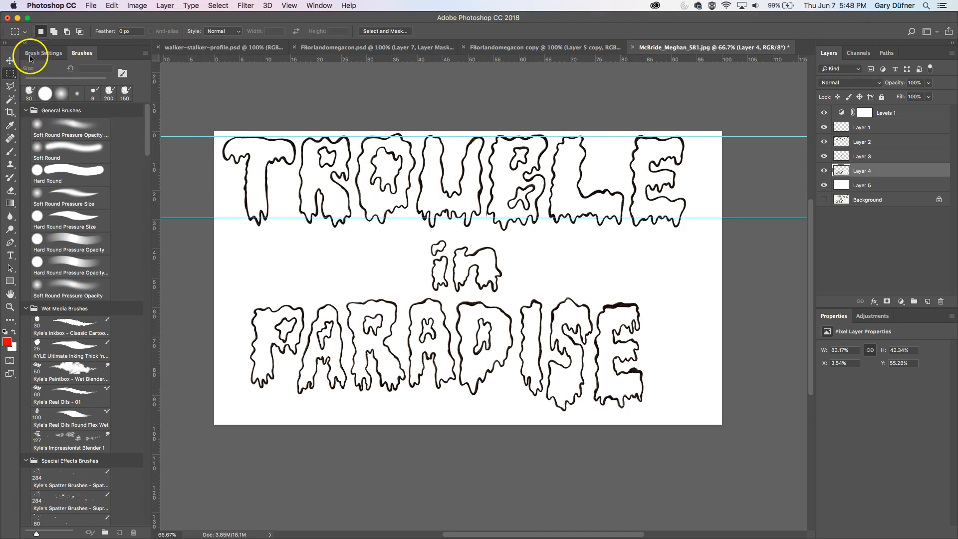
{"action": "left_click", "coordinate": [10, 60]}
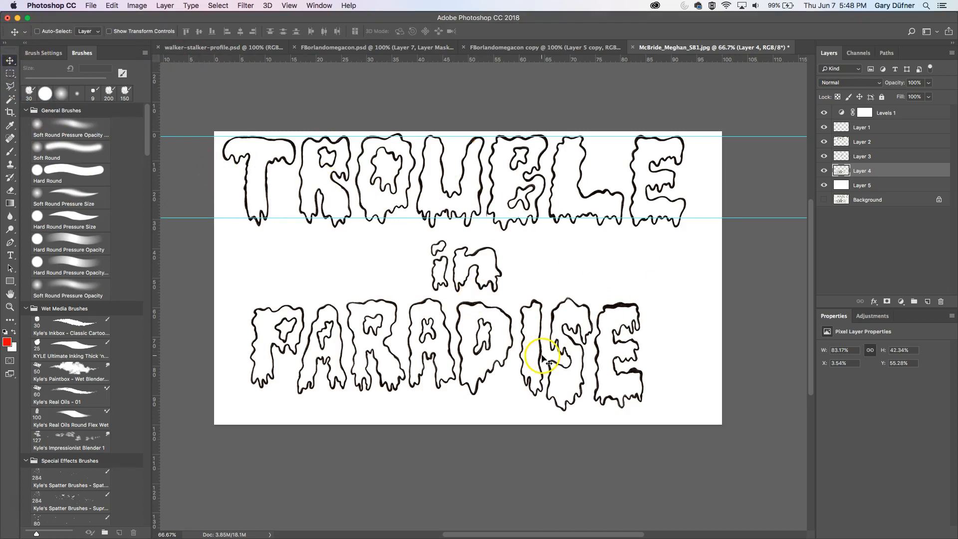
{"action": "left_click_drag", "start_coordinate": [543, 357], "coordinate": [561, 214]}
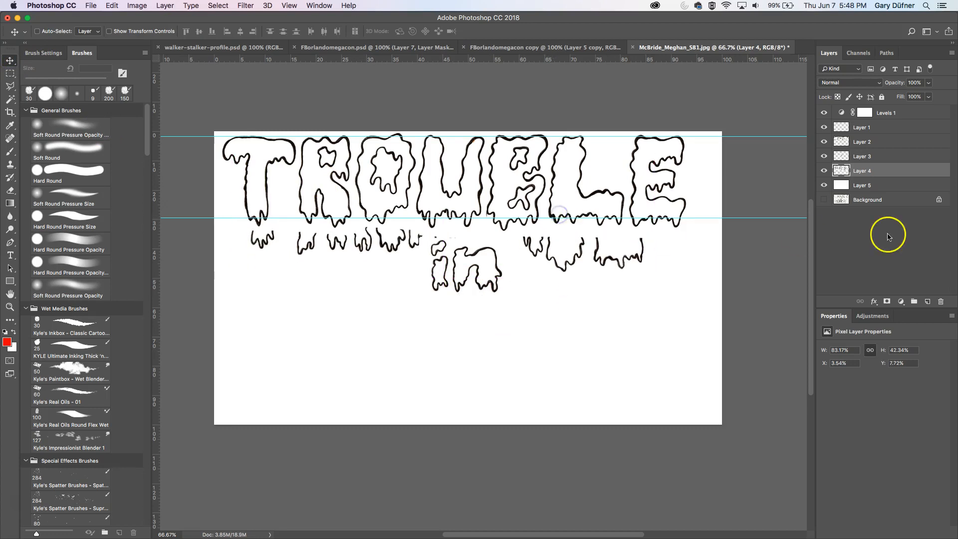
{"action": "left_click_drag", "start_coordinate": [886, 173], "coordinate": [896, 122]}
{"action": "left_click_drag", "start_coordinate": [617, 200], "coordinate": [618, 179]}
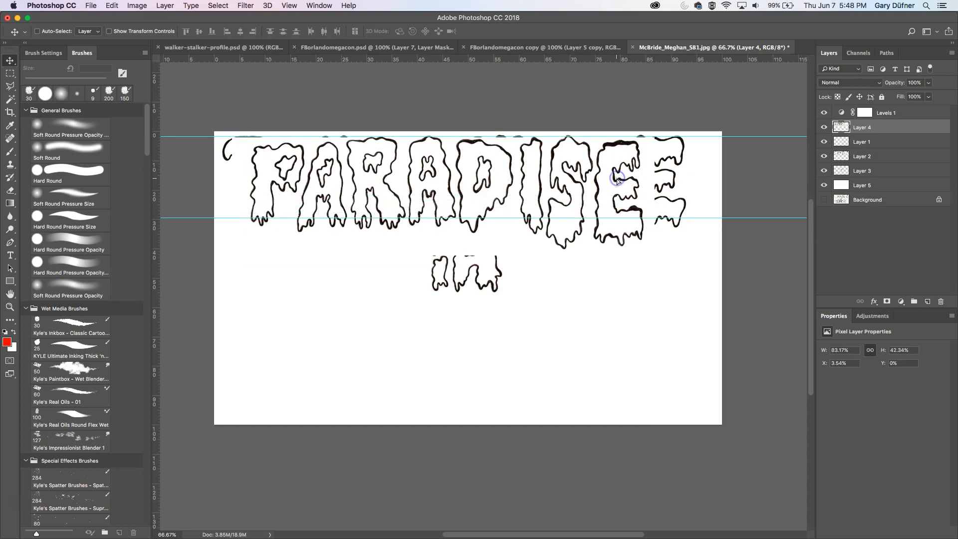
{"action": "key", "text": "shift+Up"}
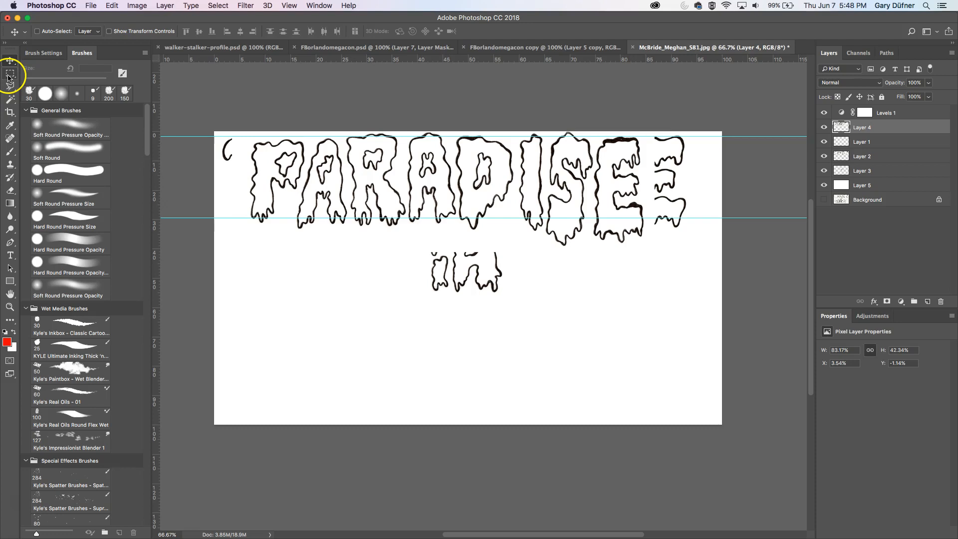
- Lasso the P of PARADISE, copy it to a new layer, stretch it to about 110% height and merge it down
{"action": "left_click_drag", "start_coordinate": [10, 86], "coordinate": [35, 96]}
{"action": "left_click", "coordinate": [248, 136]}
{"action": "left_click", "coordinate": [248, 234]}
{"action": "left_click", "coordinate": [278, 230]}
{"action": "left_click", "coordinate": [295, 197]}
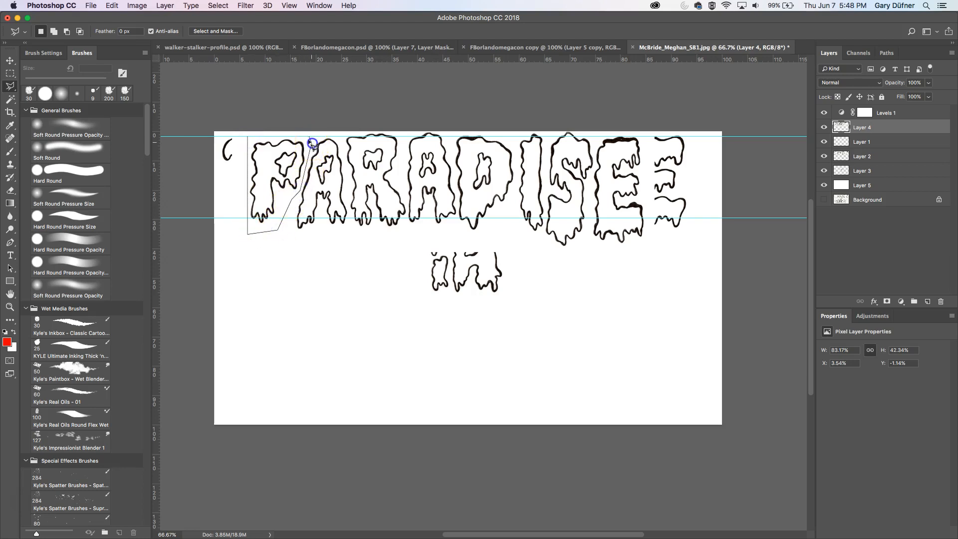
{"action": "left_click", "coordinate": [256, 135]}
{"action": "left_click", "coordinate": [249, 137]}
{"action": "key", "text": "super+j"}
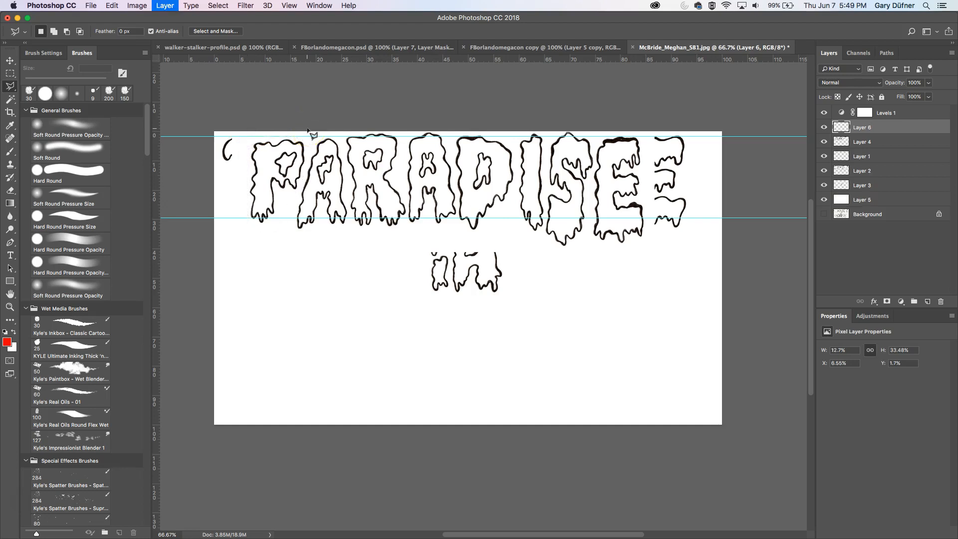
{"action": "key", "text": "super+t"}
{"action": "mouse_move", "coordinate": [284, 135]}
{"action": "left_mouse_down"}
{"action": "mouse_move", "coordinate": [285, 95]}
{"action": "mouse_move", "coordinate": [282, 130]}
{"action": "left_mouse_up"}
{"action": "left_click_drag", "start_coordinate": [276, 240], "coordinate": [277, 239]}
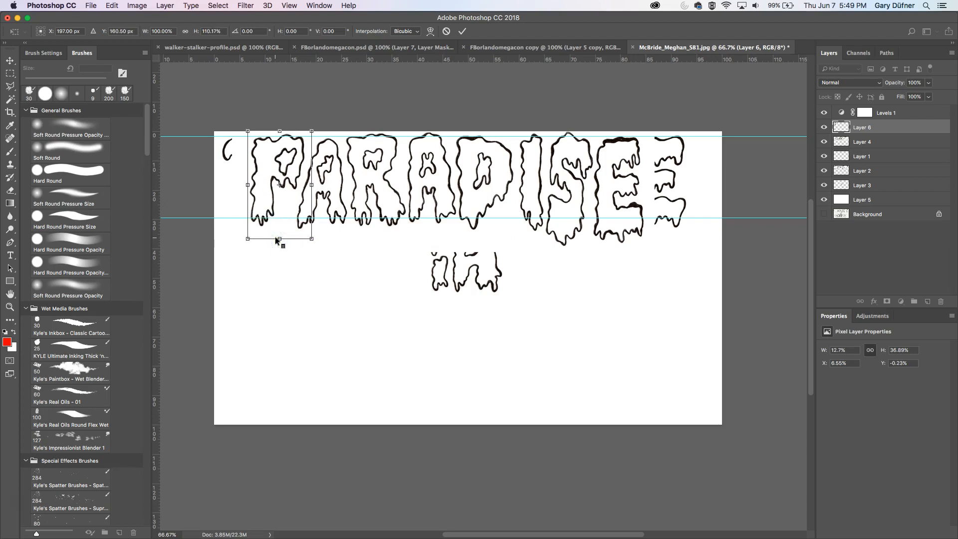
{"action": "key", "text": "Return"}
{"action": "key", "text": "l"}
{"action": "key", "text": "ctrl+e"}
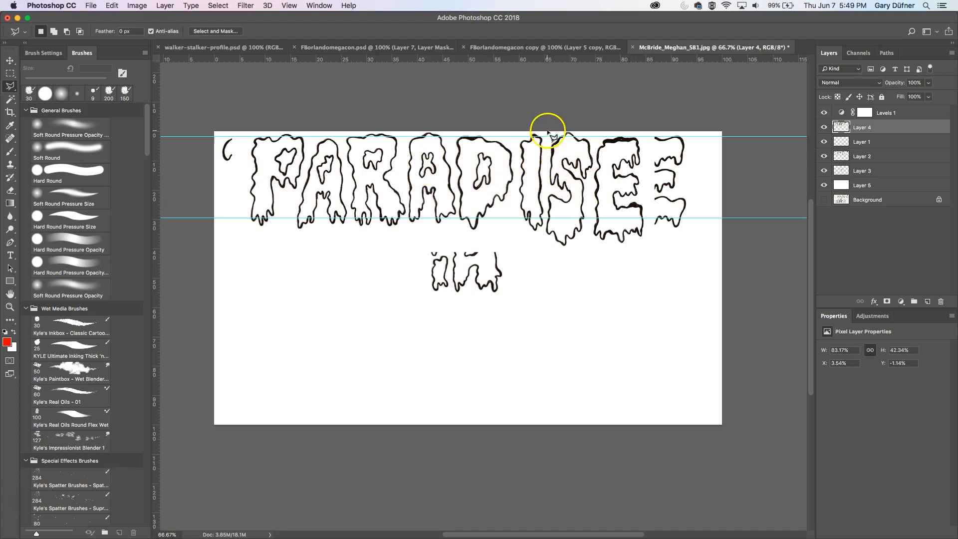
- Lasso the S of PARADISE, copy it to a new layer, shorten it to about 85% height and merge it down
{"action": "left_click_drag", "start_coordinate": [548, 158], "coordinate": [545, 211]}
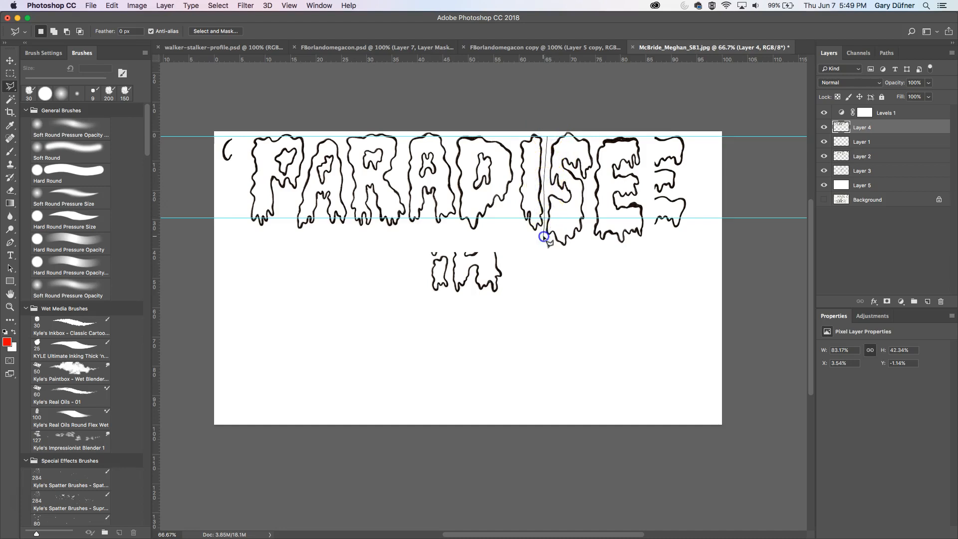
{"action": "mouse_move", "coordinate": [554, 254]}
{"action": "left_mouse_down"}
{"action": "mouse_move", "coordinate": [594, 219]}
{"action": "mouse_move", "coordinate": [592, 175]}
{"action": "left_mouse_up"}
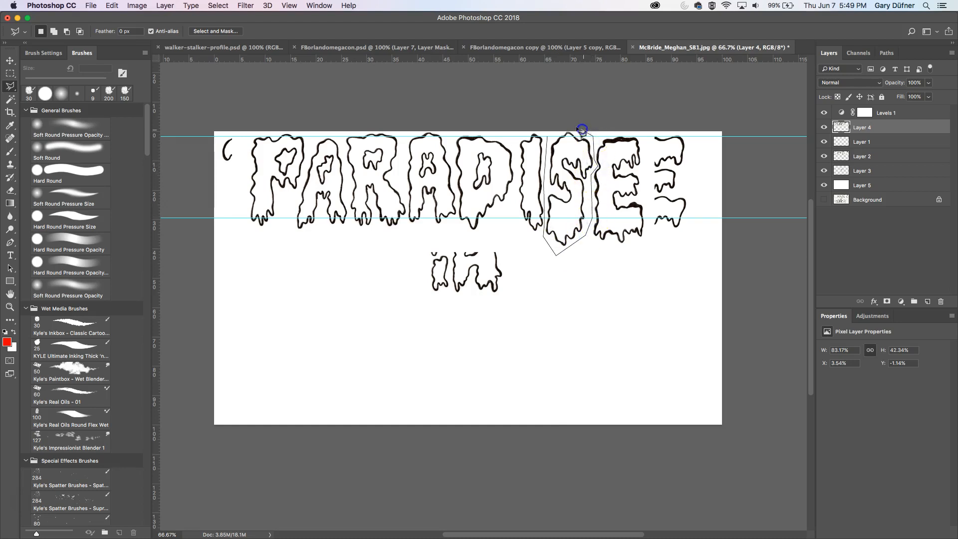
{"action": "left_click_drag", "start_coordinate": [557, 139], "coordinate": [548, 135]}
{"action": "key", "text": "super+j"}
{"action": "key", "text": "super+t"}
{"action": "mouse_move", "coordinate": [573, 248]}
{"action": "left_mouse_down"}
{"action": "mouse_move", "coordinate": [572, 225]}
{"action": "mouse_move", "coordinate": [572, 234]}
{"action": "left_mouse_up"}
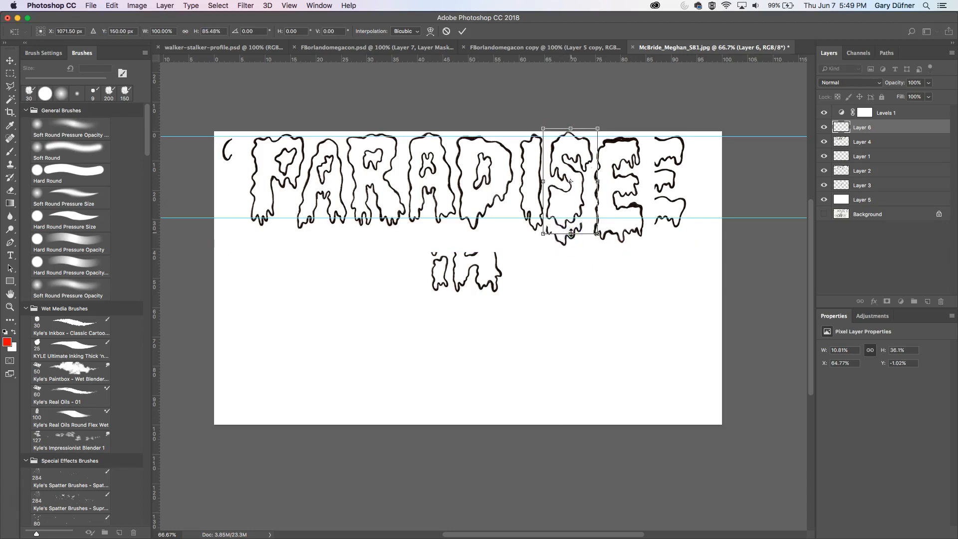
{"action": "key", "text": "Return"}
{"action": "key", "text": "super+e"}
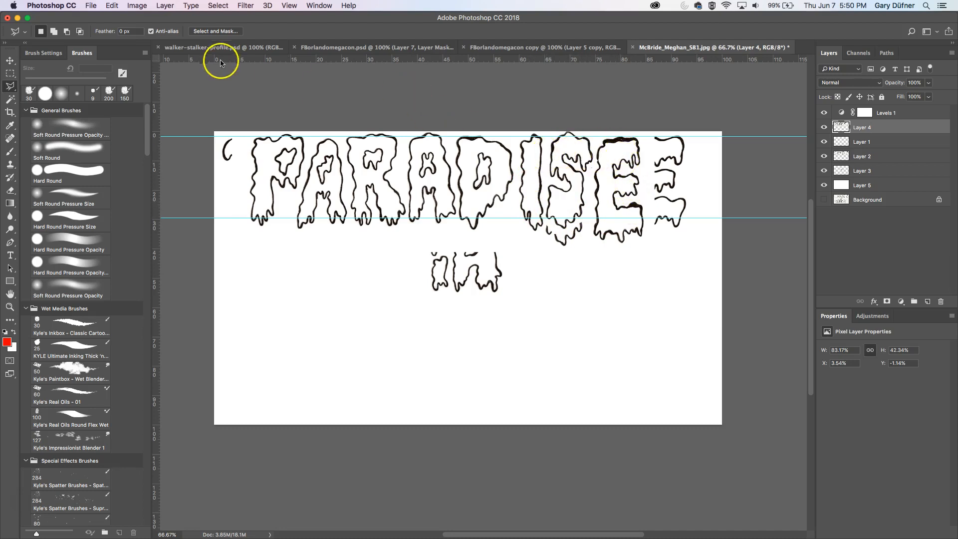
- Move the PARADISE line back down below "in" and toggle its visibility to compare
{"action": "left_click", "coordinate": [10, 60]}
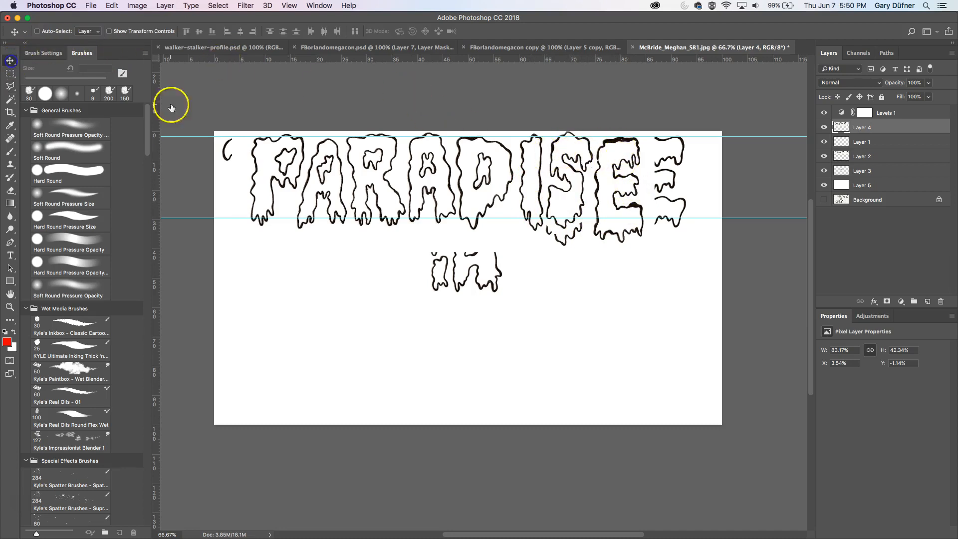
{"action": "left_click_drag", "start_coordinate": [504, 186], "coordinate": [505, 345]}
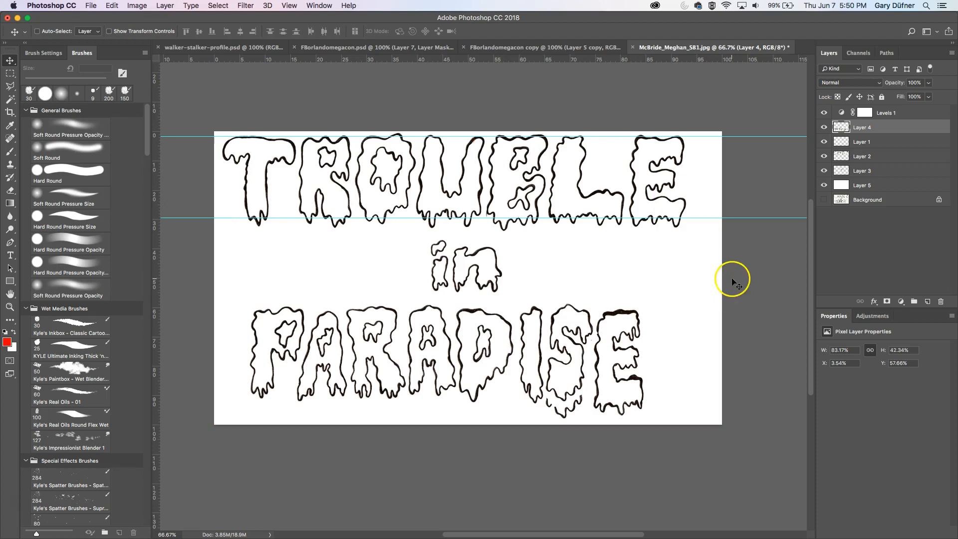
{"action": "left_click", "coordinate": [824, 127]}
{"action": "left_click", "coordinate": [824, 127]}
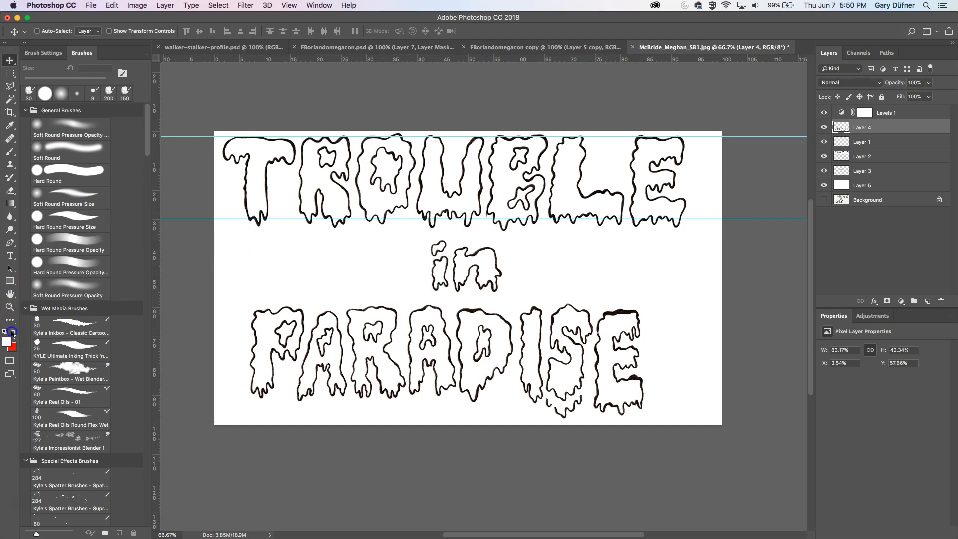
{"action": "left_click", "coordinate": [10, 190]}
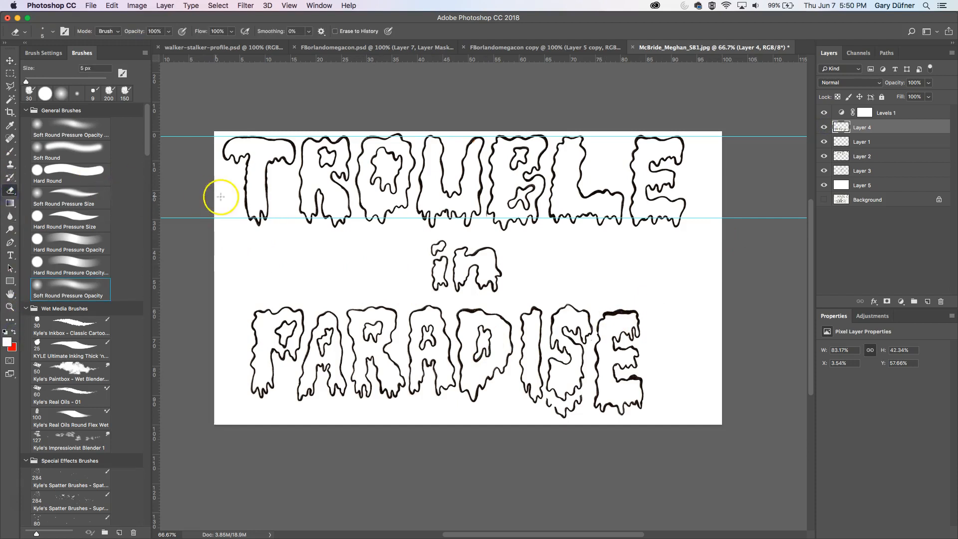
{"action": "left_click", "coordinate": [80, 220]}
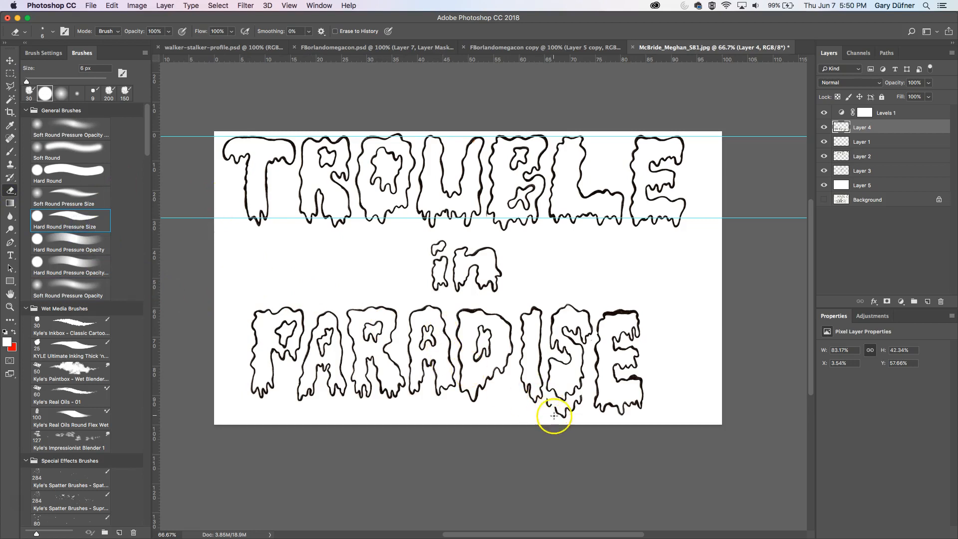
{"action": "key", "text": "bracketright"}
{"action": "key", "text": "bracketright"}
{"action": "key", "text": "bracketright"}
{"action": "key", "text": "bracketright"}
{"action": "key", "text": "bracketright"}
{"action": "key", "text": "bracketright"}
{"action": "key", "text": "bracketright"}
{"action": "key", "text": "bracketright"}
{"action": "key", "text": "bracketright"}
{"action": "key", "text": "bracketright"}
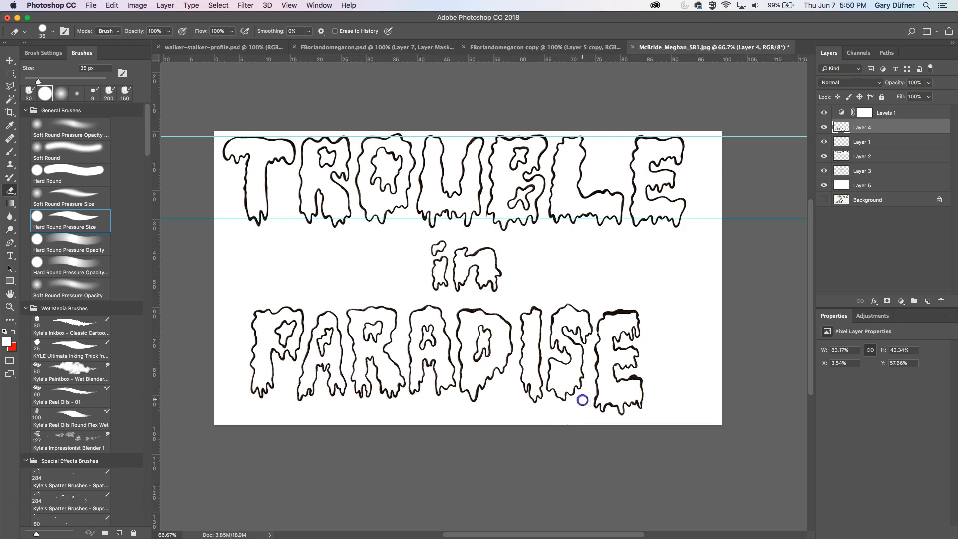
{"action": "left_click", "coordinate": [9, 63]}
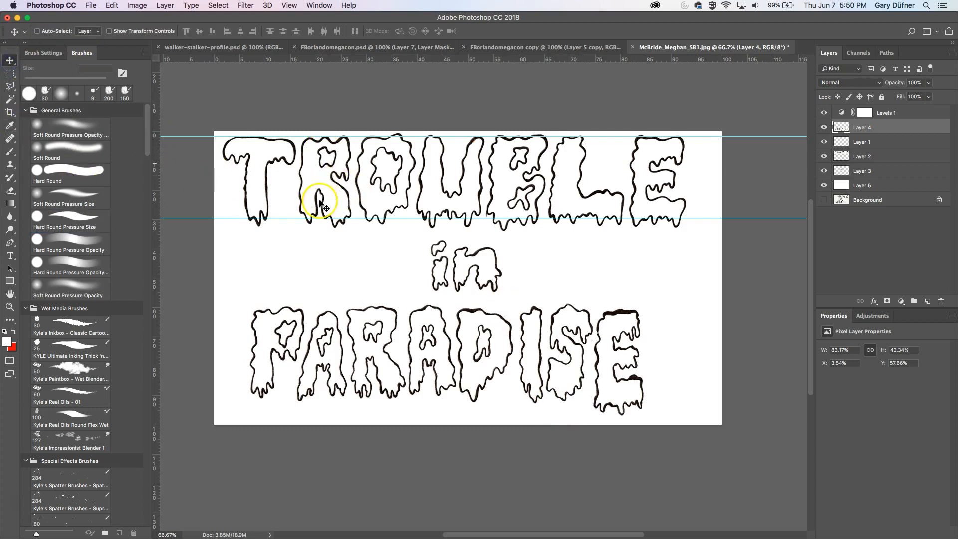
{"action": "left_click_drag", "start_coordinate": [384, 340], "coordinate": [349, 207]}
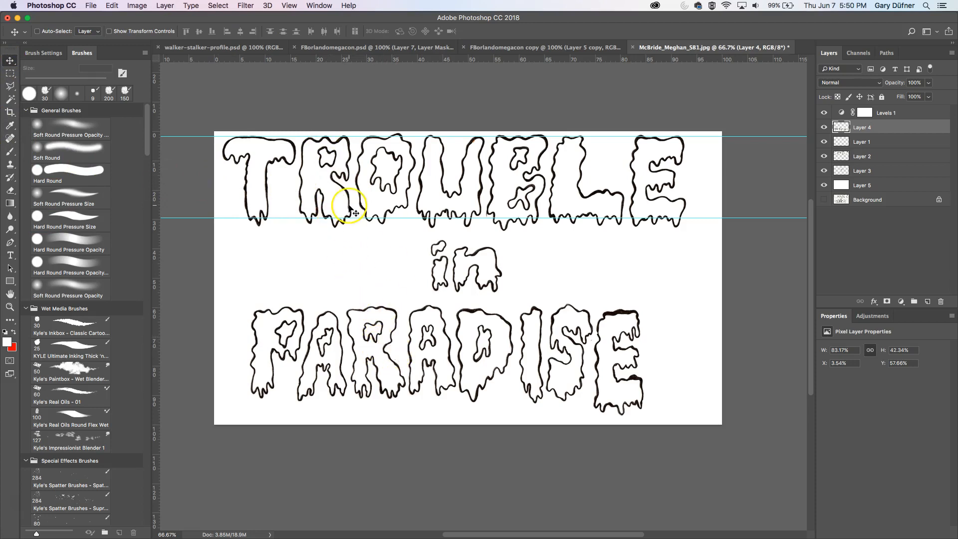
- Lasso the R of TROUBLE on its layer and copy it to a new layer
{"action": "left_click", "coordinate": [10, 86]}
{"action": "left_click", "coordinate": [304, 129]}
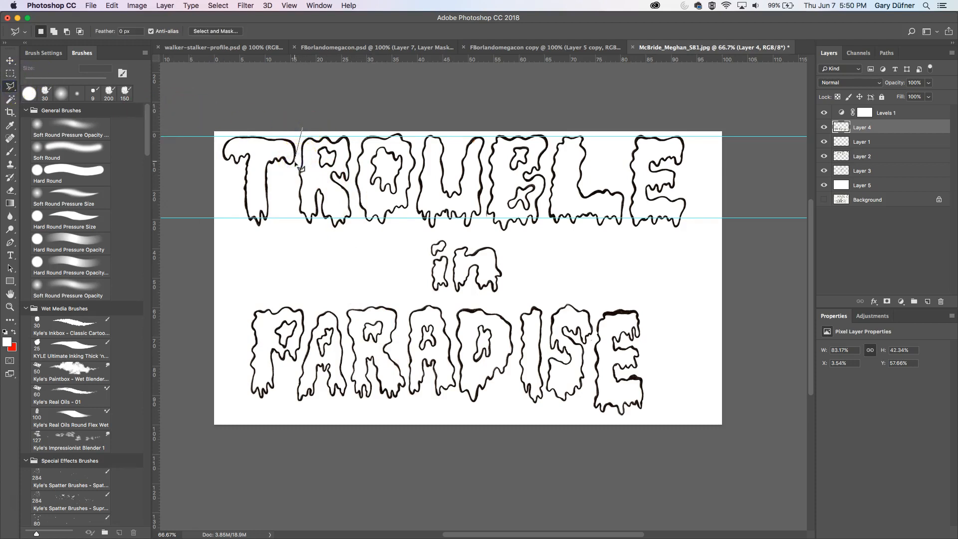
{"action": "left_click", "coordinate": [296, 228]}
{"action": "left_click", "coordinate": [322, 244]}
{"action": "left_click", "coordinate": [355, 227]}
{"action": "left_click", "coordinate": [352, 128]}
{"action": "left_click", "coordinate": [303, 127]}
{"action": "left_click", "coordinate": [824, 156]}
{"action": "left_click", "coordinate": [824, 156]}
{"action": "left_click", "coordinate": [861, 156]}
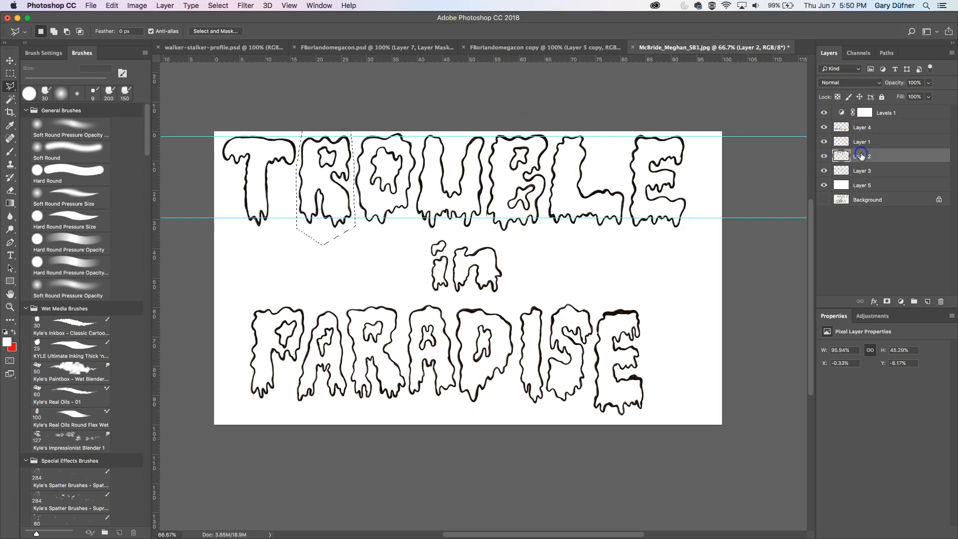
{"action": "key", "text": "super+j"}
- Move the copied R above the PARADISE layer and position it over the R in PARADISE
{"action": "key", "text": "v"}
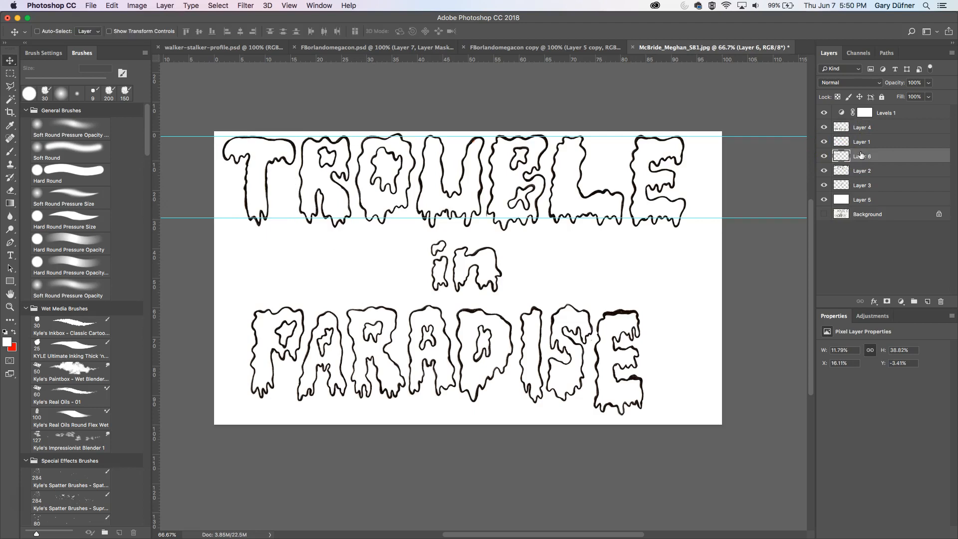
{"action": "left_click_drag", "start_coordinate": [310, 178], "coordinate": [361, 301]}
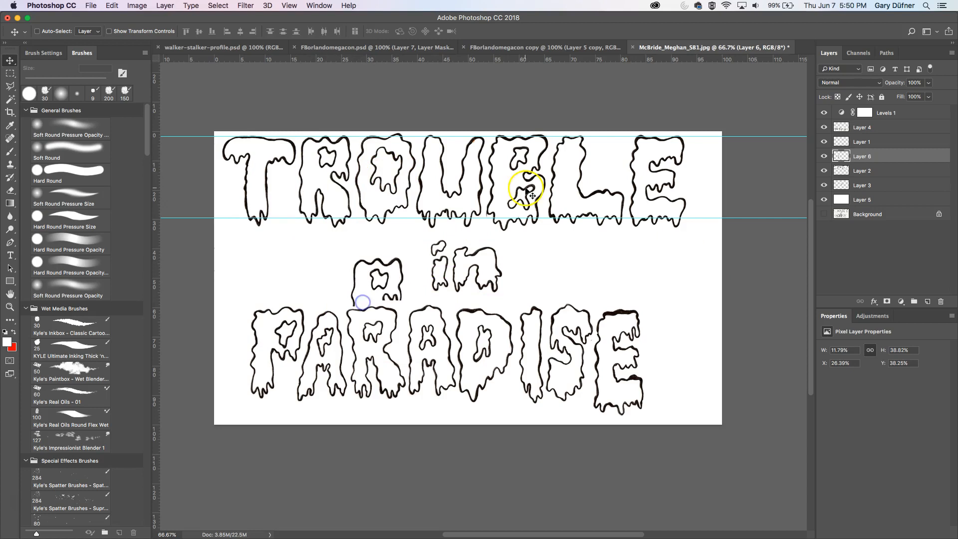
{"action": "left_click_drag", "start_coordinate": [871, 156], "coordinate": [867, 126]}
{"action": "left_click_drag", "start_coordinate": [399, 285], "coordinate": [389, 325]}
{"action": "key", "text": "Left"}
{"action": "key", "text": "Left"}
{"action": "key", "text": "Left"}
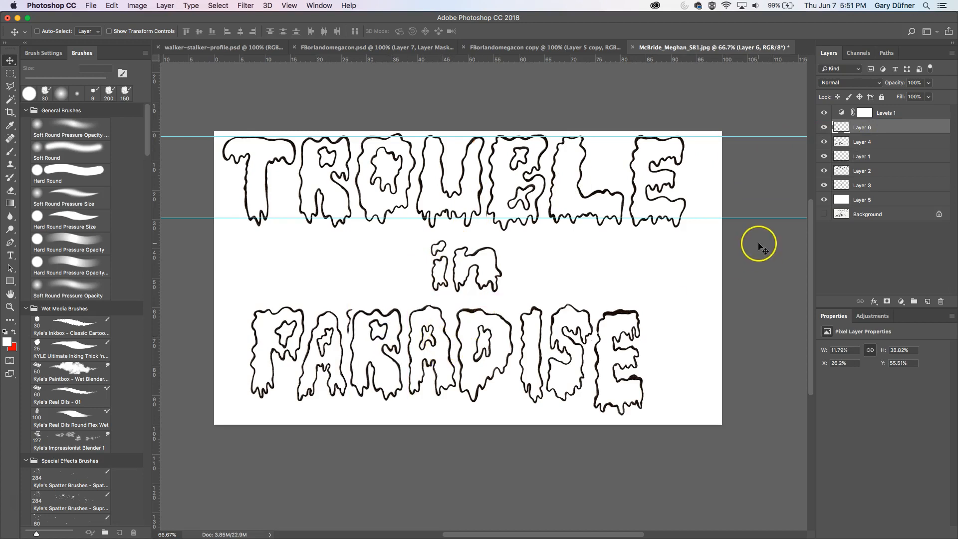
- Hide the R copy, add a layer mask to the PARADISE layer and paint out its original R in black
{"action": "left_click", "coordinate": [825, 143]}
{"action": "left_click", "coordinate": [824, 142]}
{"action": "left_click", "coordinate": [824, 128]}
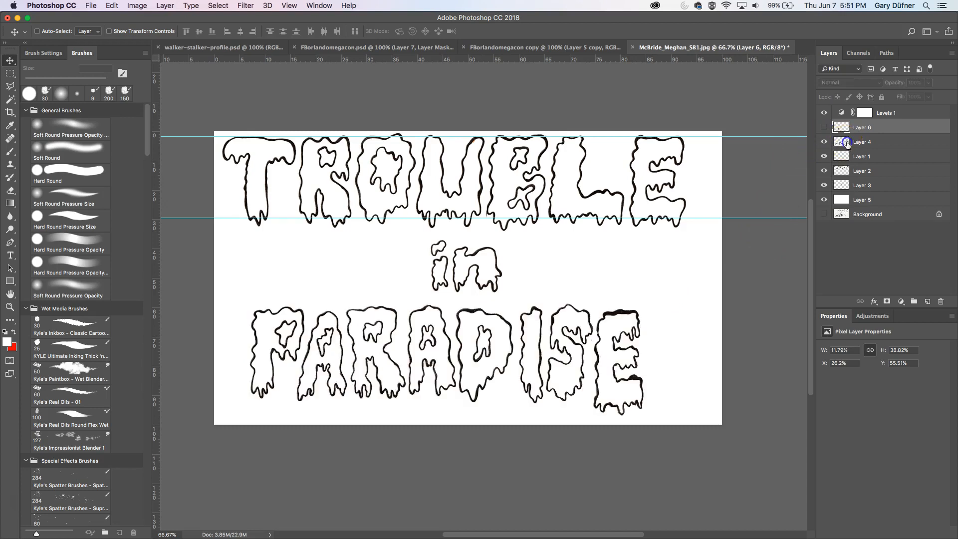
{"action": "left_click", "coordinate": [848, 143]}
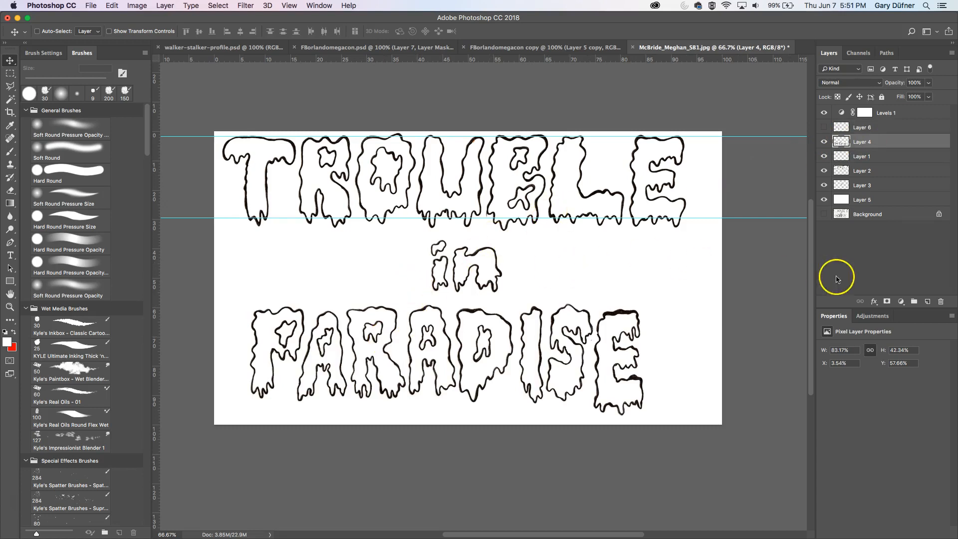
{"action": "left_click", "coordinate": [887, 302]}
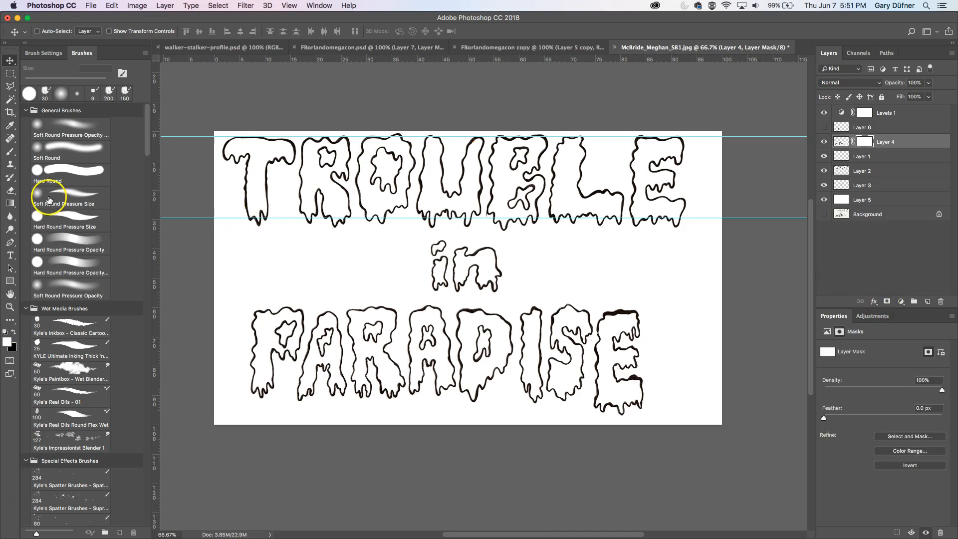
{"action": "left_click", "coordinate": [10, 151]}
{"action": "left_click", "coordinate": [12, 332]}
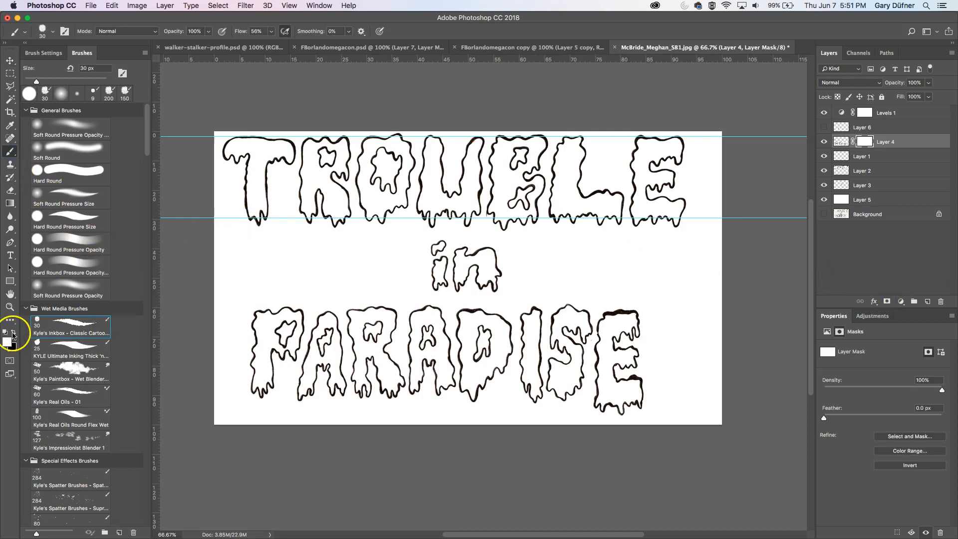
{"action": "left_click", "coordinate": [75, 214]}
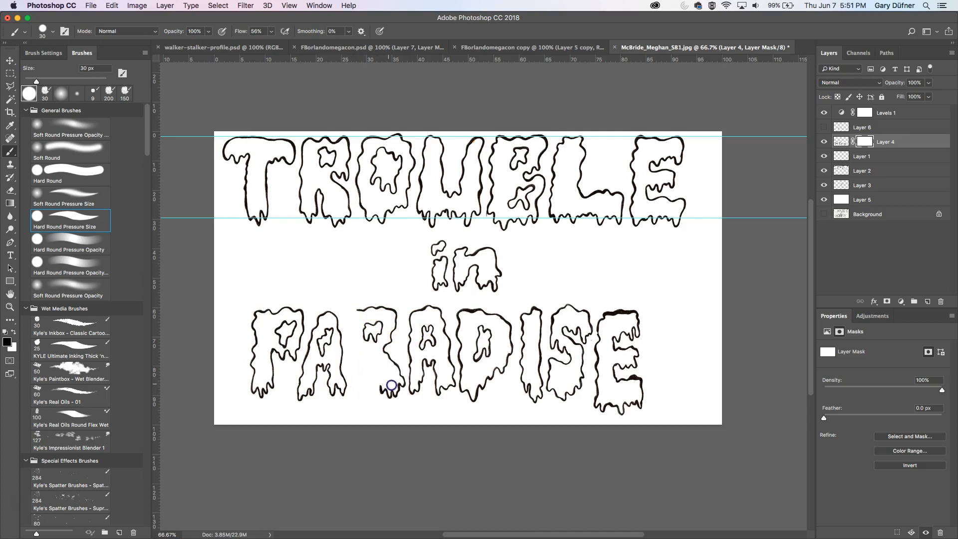
{"action": "left_click", "coordinate": [14, 332]}
{"action": "left_click_drag", "start_coordinate": [356, 369], "coordinate": [358, 376]}
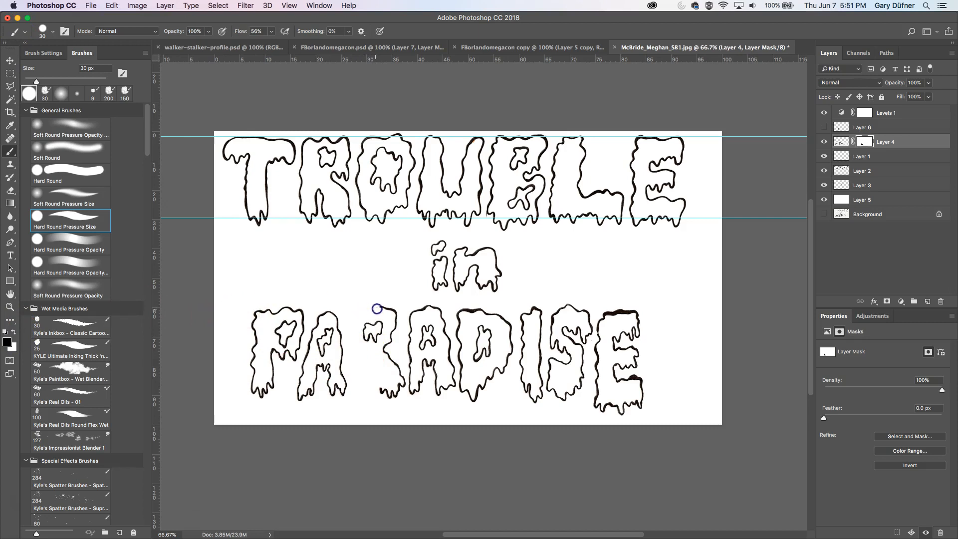
{"action": "mouse_move", "coordinate": [389, 342]}
{"action": "left_mouse_down"}
{"action": "mouse_move", "coordinate": [375, 317]}
{"action": "mouse_move", "coordinate": [380, 342]}
{"action": "left_mouse_up"}
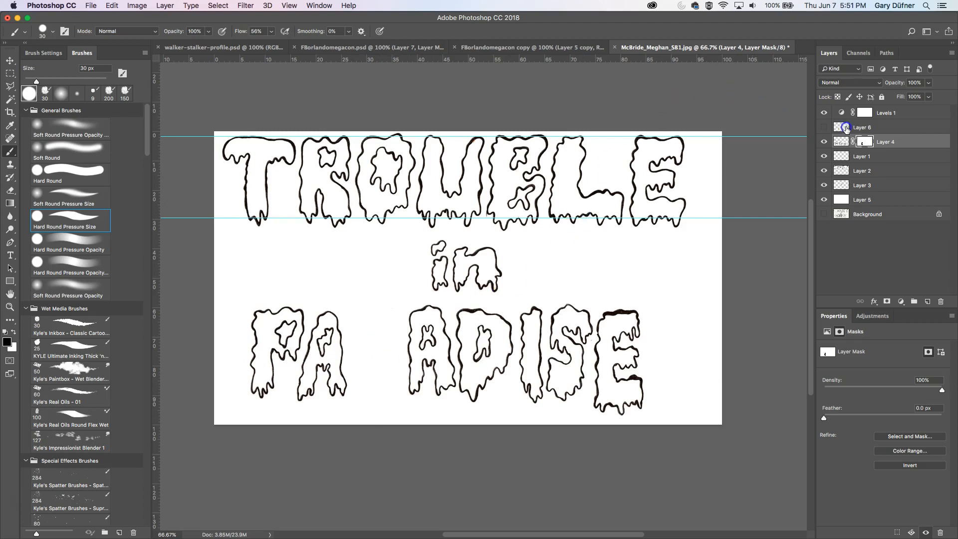
- Show the copied R layer and rename it "R"
{"action": "left_click", "coordinate": [824, 127]}
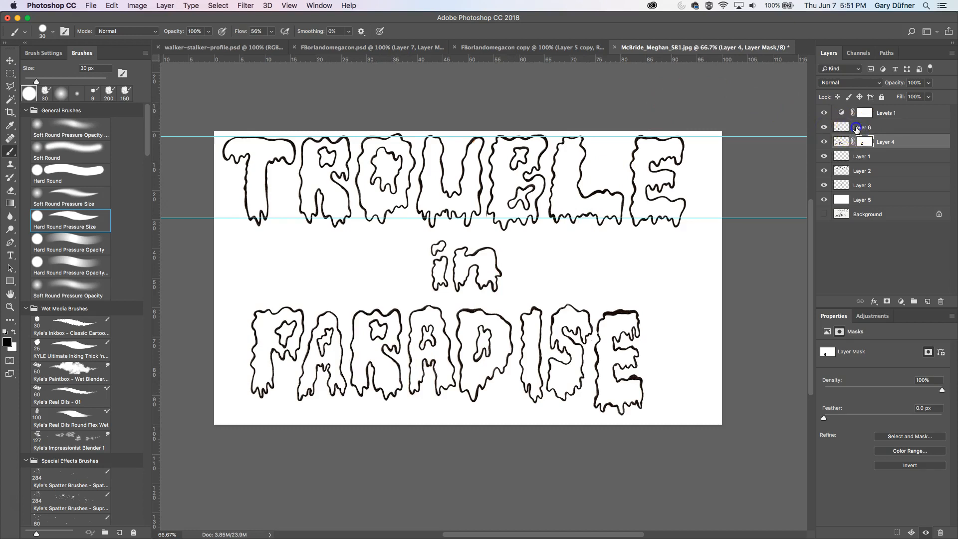
{"action": "double_click", "coordinate": [857, 127]}
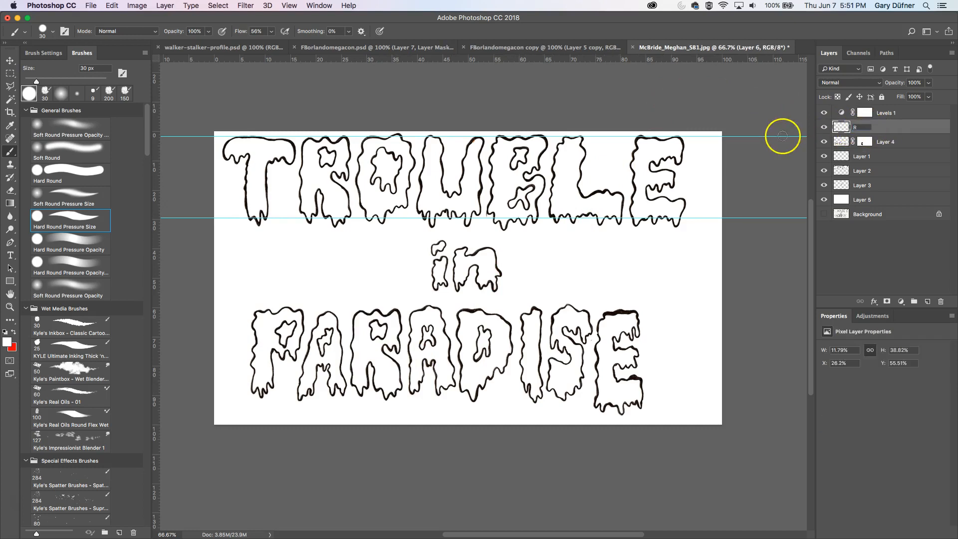
- Select the second A of PARADISE with a rectangular marquee on the PARADISE layer and copy it to a new layer
{"action": "left_click", "coordinate": [11, 61]}
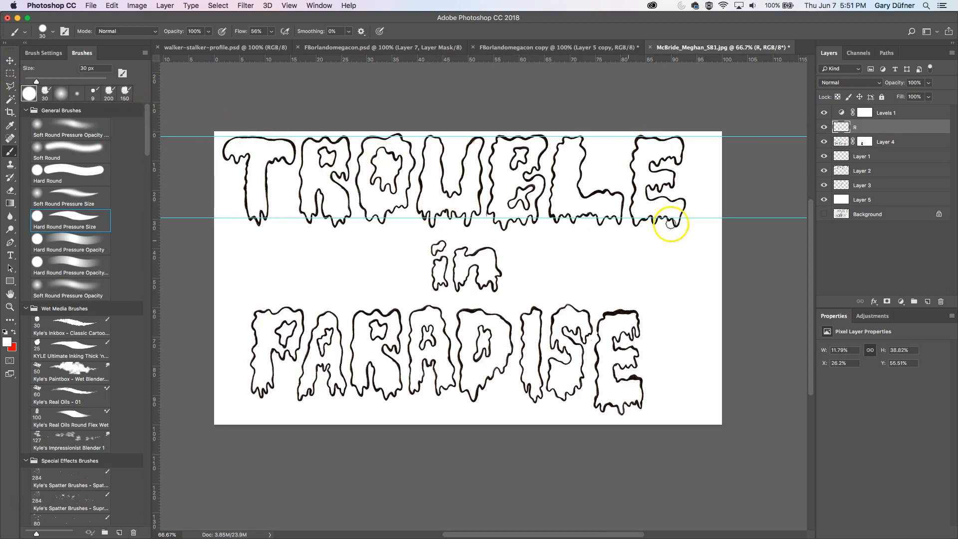
{"action": "left_click", "coordinate": [9, 61]}
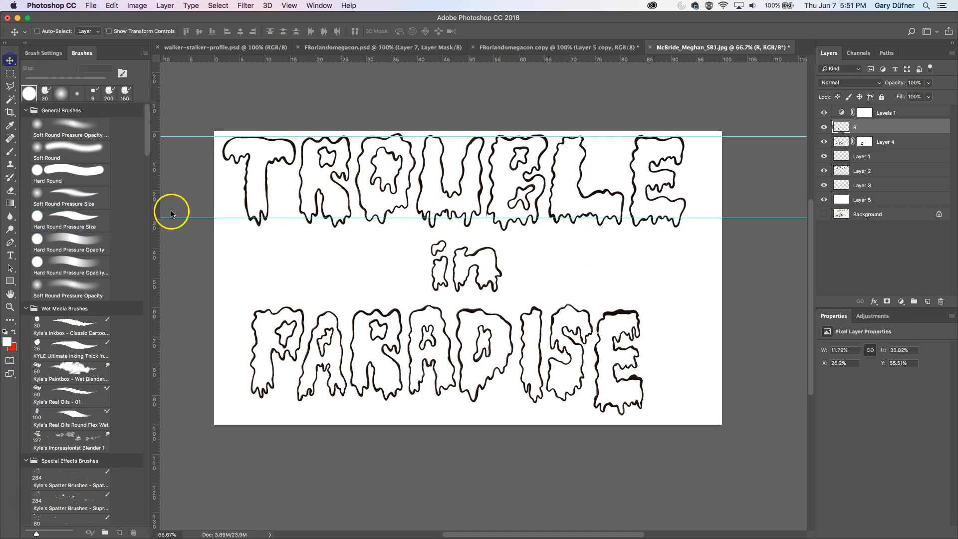
{"action": "left_click", "coordinate": [423, 340]}
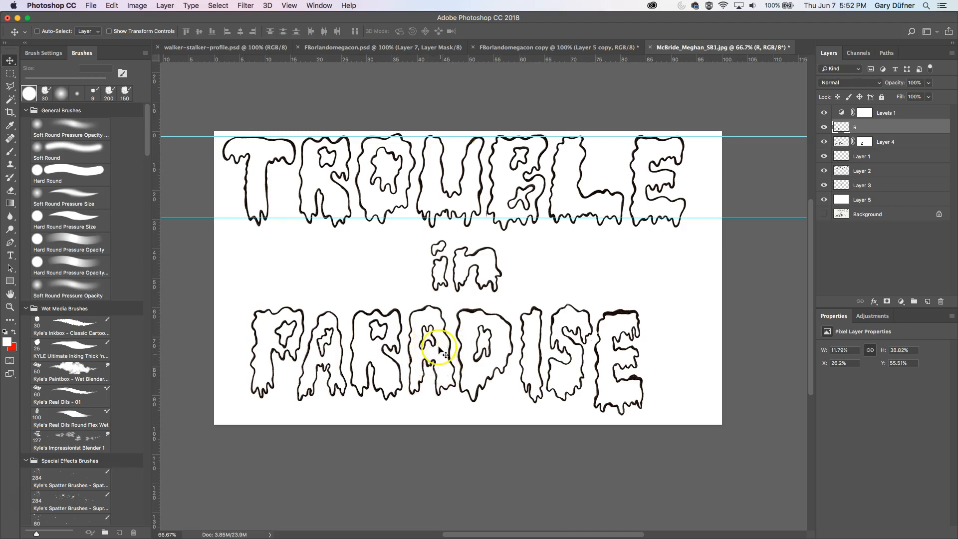
{"action": "left_click", "coordinate": [12, 75]}
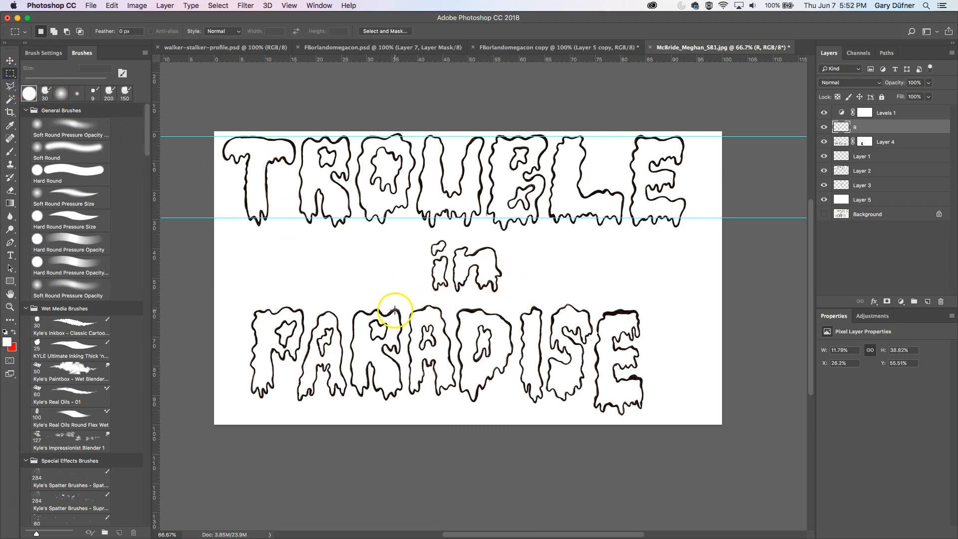
{"action": "left_click_drag", "start_coordinate": [404, 304], "coordinate": [453, 349]}
{"action": "left_click_drag", "start_coordinate": [448, 345], "coordinate": [457, 375]}
{"action": "left_click", "coordinate": [10, 61]}
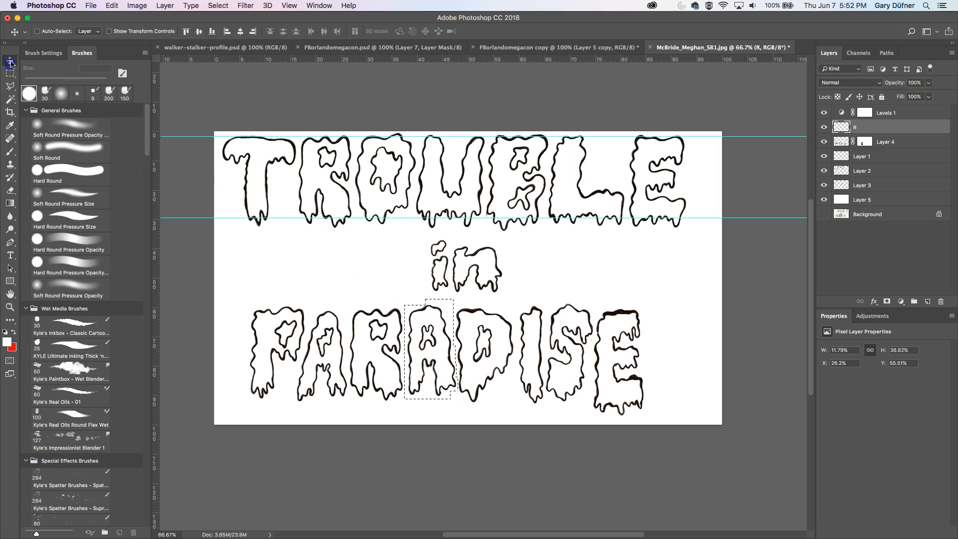
{"action": "left_click", "coordinate": [826, 142]}
{"action": "left_click", "coordinate": [824, 142]}
{"action": "left_click", "coordinate": [881, 141]}
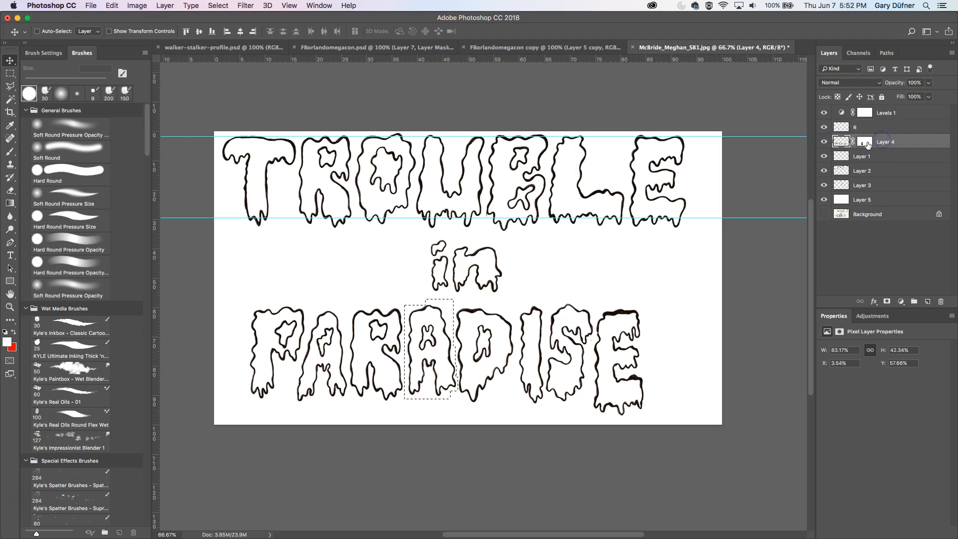
{"action": "key", "text": "super+j"}
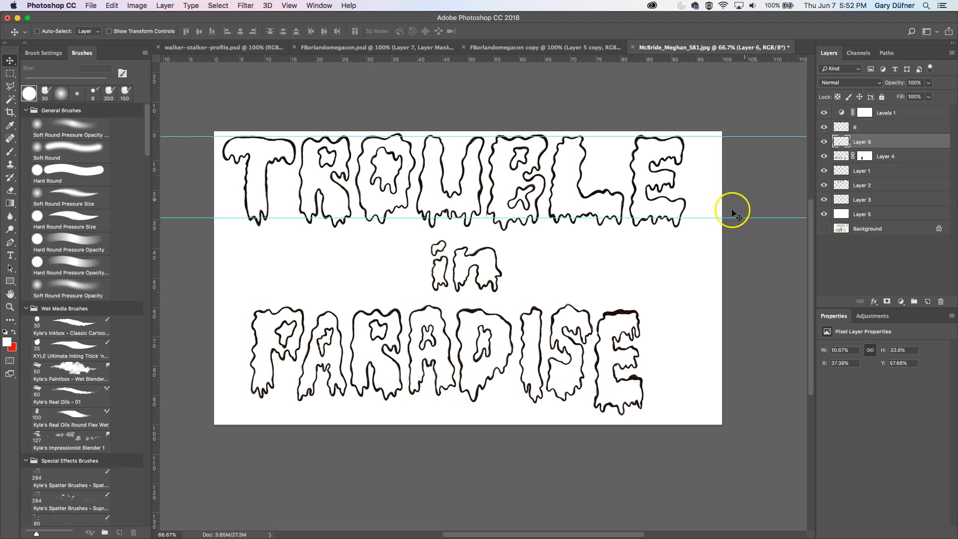
- Move the copied A over the first A of PARADISE, stack its layer above R, and nudge it into place
{"action": "left_click_drag", "start_coordinate": [543, 331], "coordinate": [454, 331]}
{"action": "key", "text": "Left"}
{"action": "key", "text": "Left"}
{"action": "key", "text": "Left"}
{"action": "key", "text": "Left"}
{"action": "key", "text": "Left"}
{"action": "key", "text": "Left"}
{"action": "key", "text": "Left"}
{"action": "key", "text": "Left"}
{"action": "key", "text": "Left"}
{"action": "key", "text": "Left"}
{"action": "key", "text": "Left"}
{"action": "key", "text": "Left"}
{"action": "key", "text": "Left"}
{"action": "key", "text": "Left"}
{"action": "key", "text": "Left"}
{"action": "key", "text": "Left"}
{"action": "key", "text": "Left"}
{"action": "key", "text": "Left"}
{"action": "key", "text": "Left"}
{"action": "key", "text": "Left"}
{"action": "key", "text": "Right"}
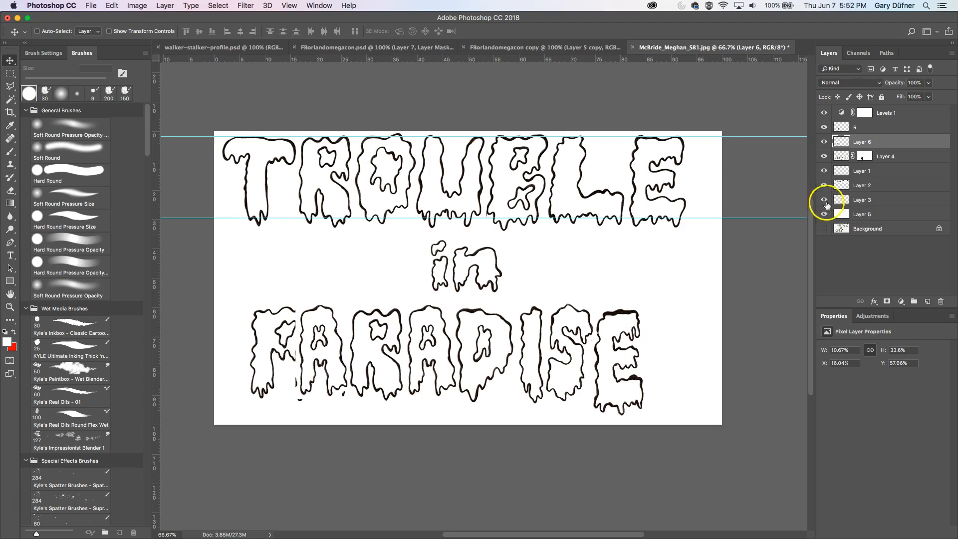
{"action": "left_click_drag", "start_coordinate": [873, 142], "coordinate": [875, 125]}
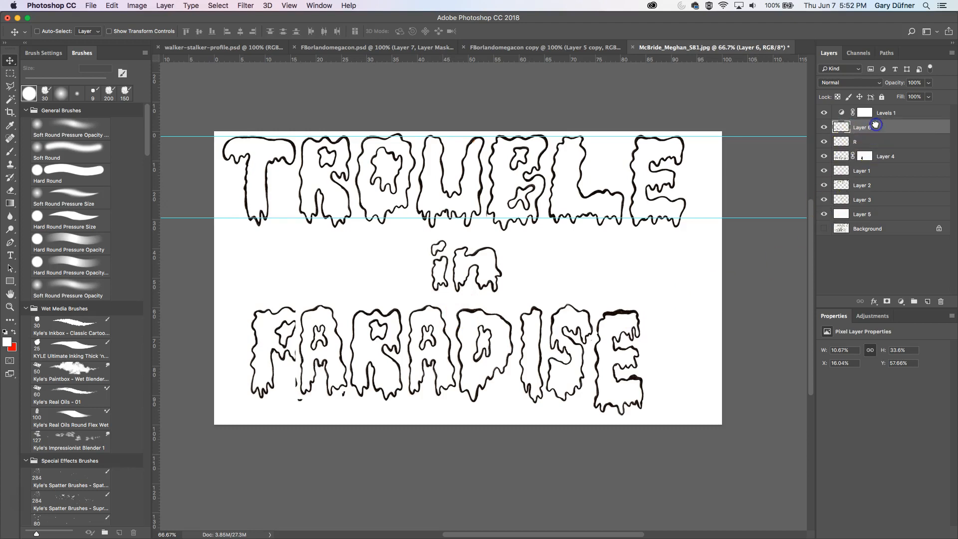
{"action": "key", "text": "Right"}
{"action": "key", "text": "Right"}
{"action": "key", "text": "Right"}
{"action": "key", "text": "Right"}
{"action": "key", "text": "Right"}
{"action": "key", "text": "Right"}
{"action": "key", "text": "Right"}
{"action": "key", "text": "Right"}
{"action": "key", "text": "Right"}
{"action": "key", "text": "Right"}
{"action": "key", "text": "Right"}
{"action": "key", "text": "Right"}
{"action": "key", "text": "Right"}
{"action": "key", "text": "Right"}
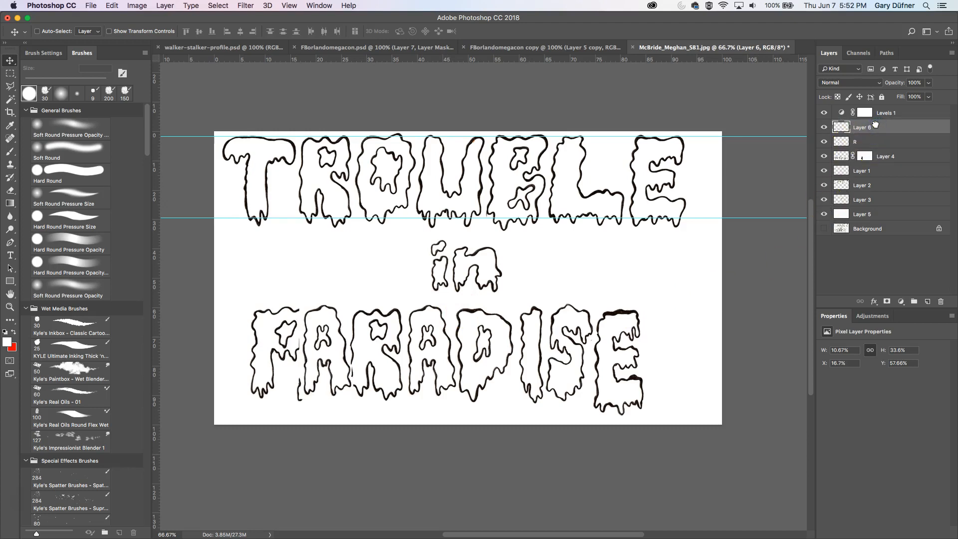
{"action": "key", "text": "Right"}
{"action": "key", "text": "Right"}
{"action": "key", "text": "Right"}
{"action": "key", "text": "Right"}
{"action": "key", "text": "Right"}
{"action": "key", "text": "Right"}
{"action": "key", "text": "Left"}
{"action": "key", "text": "Left"}
{"action": "key", "text": "Left"}
{"action": "key", "text": "Left"}
{"action": "key", "text": "Left"}
{"action": "key", "text": "Left"}
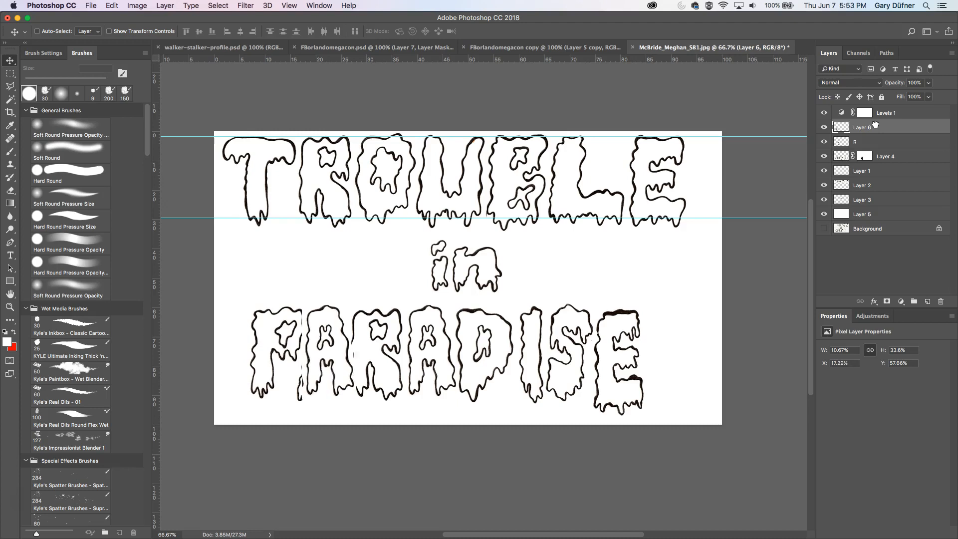
{"action": "key", "text": "Left"}
{"action": "key", "text": "Left"}
{"action": "key", "text": "Left"}
{"action": "key", "text": "Left"}
{"action": "key", "text": "Left"}
{"action": "key", "text": "Left"}
{"action": "key", "text": "Left"}
{"action": "key", "text": "Left"}
{"action": "key", "text": "Left"}
{"action": "key", "text": "Left"}
{"action": "key", "text": "Left"}
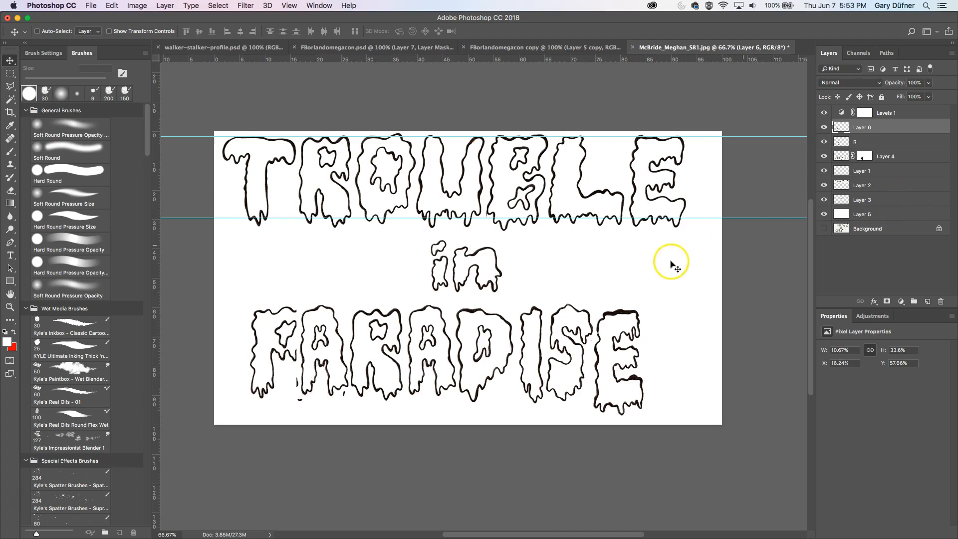
- Scale the copied A up slightly with Free Transform and nudge it down to sit on the baseline
{"action": "key", "text": "ctrl+t"}
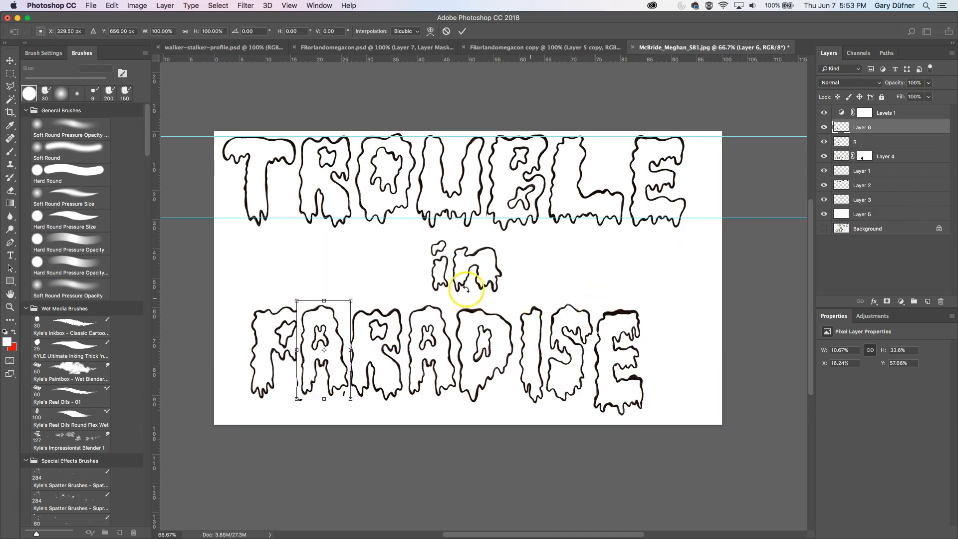
{"action": "left_click_drag", "start_coordinate": [396, 288], "coordinate": [403, 296]}
{"action": "key", "text": "Return"}
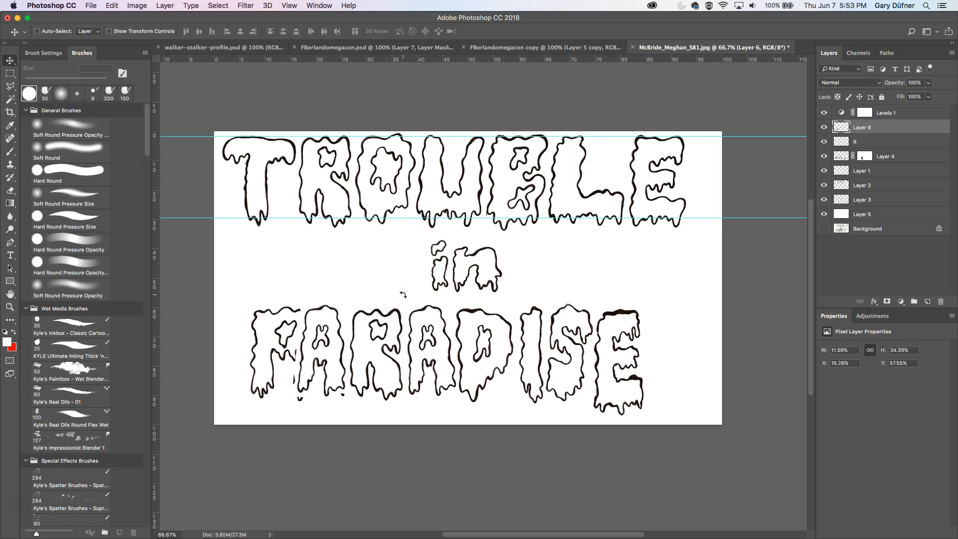
{"action": "key", "text": "Down"}
{"action": "key", "text": "Down"}
{"action": "key", "text": "Down"}
{"action": "key", "text": "Down"}
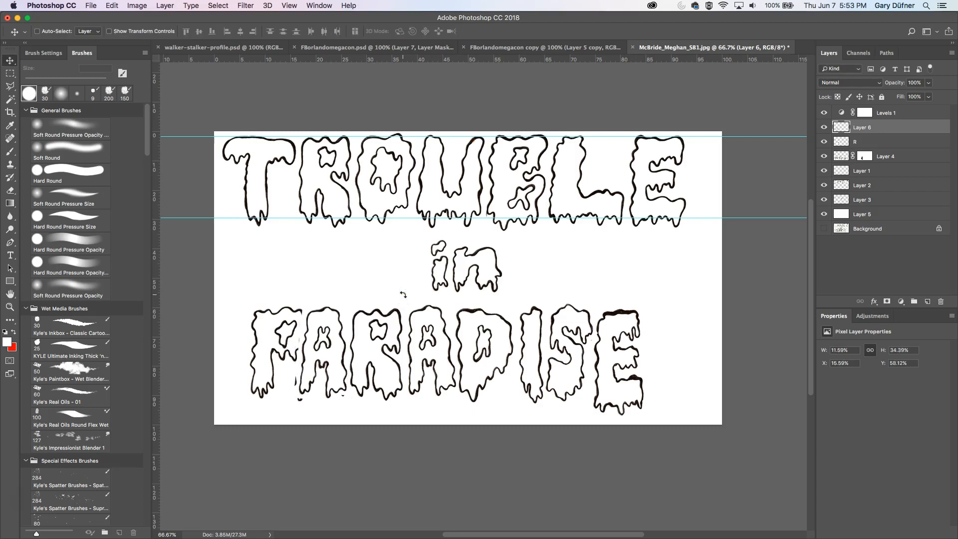
{"action": "key", "text": "Down"}
{"action": "key", "text": "Down"}
{"action": "key", "text": "Down"}
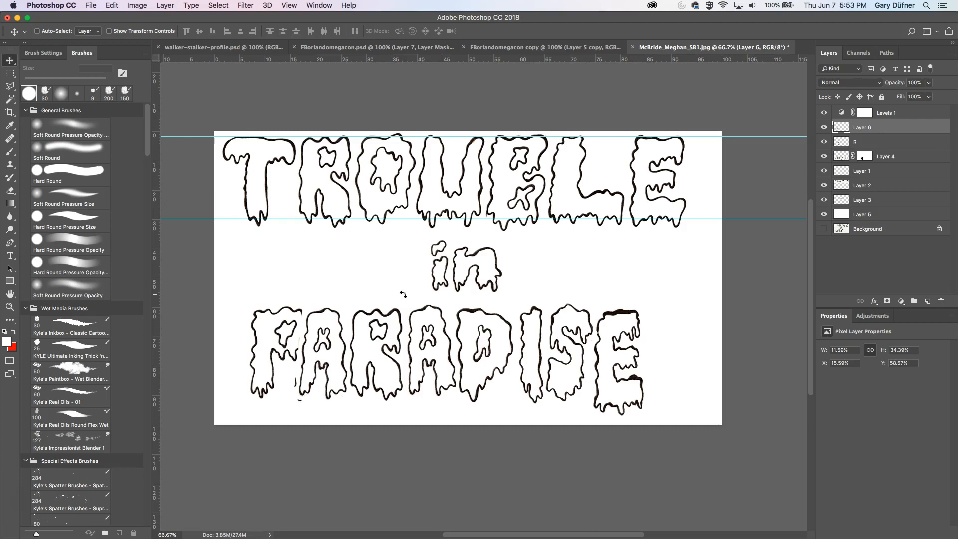
- Duplicate the copied A onto the second A of PARADISE and nudge it into position
{"action": "key", "text": "super"}
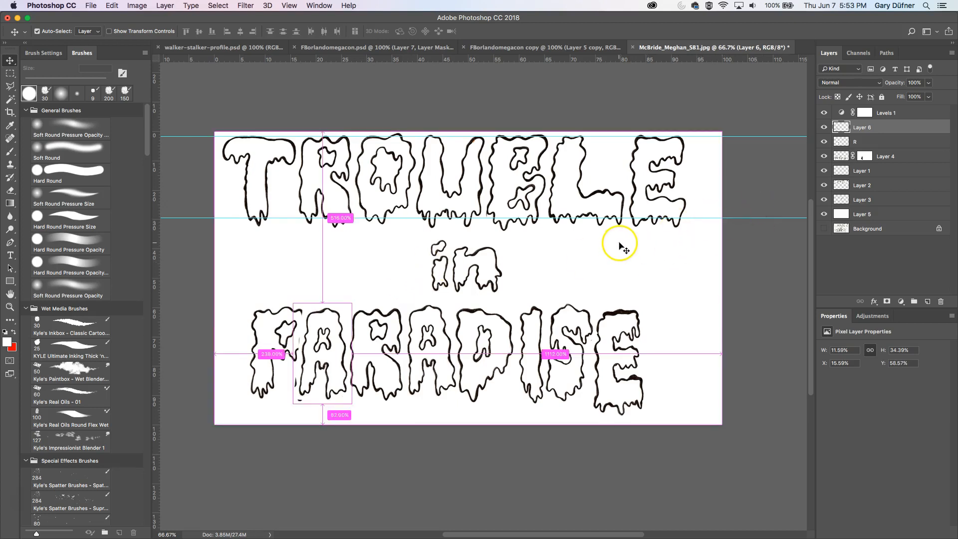
{"action": "left_click_drag", "start_coordinate": [328, 342], "coordinate": [434, 342], "text": "alt"}
{"action": "key", "text": "Right"}
{"action": "key", "text": "Right"}
{"action": "key", "text": "Right"}
{"action": "key", "text": "Right"}
{"action": "key", "text": "Right"}
{"action": "key", "text": "Right"}
{"action": "key", "text": "Right"}
{"action": "key", "text": "Right"}
{"action": "key", "text": "Left"}
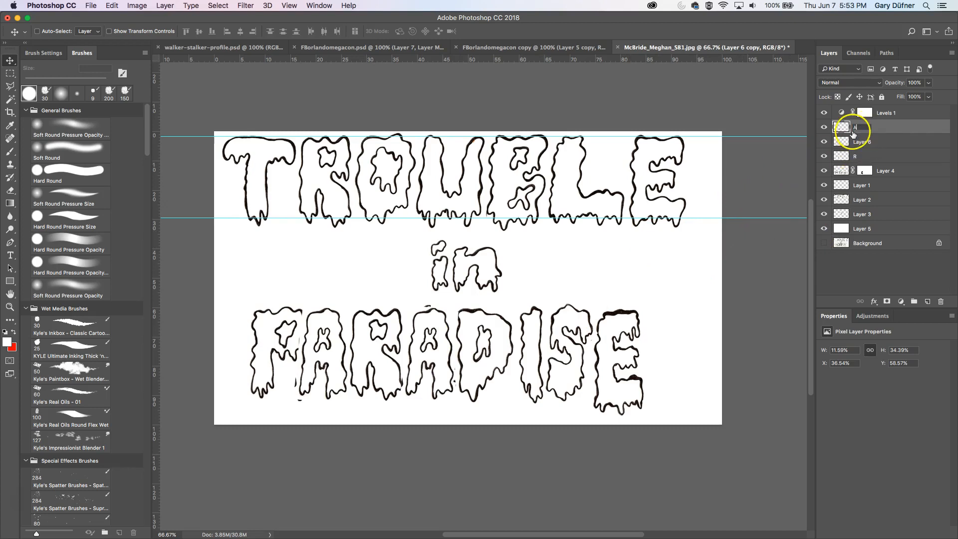
- Rename the first A copy layer "A"
{"action": "double_click", "coordinate": [862, 141]}
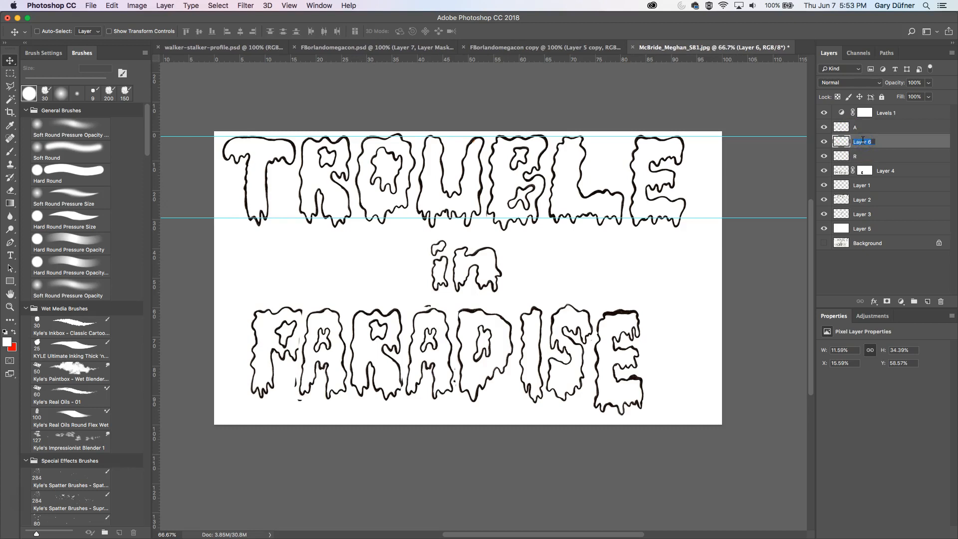
{"action": "type", "text": "A"}
{"action": "left_click", "coordinate": [885, 143]}
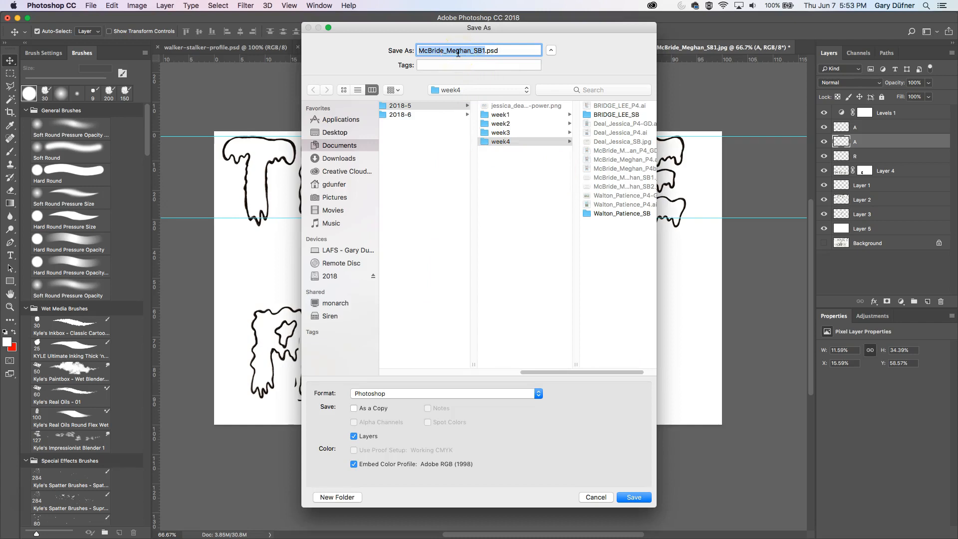
- Save the document as font.psd on the Desktop
{"action": "type", "text": "t"}
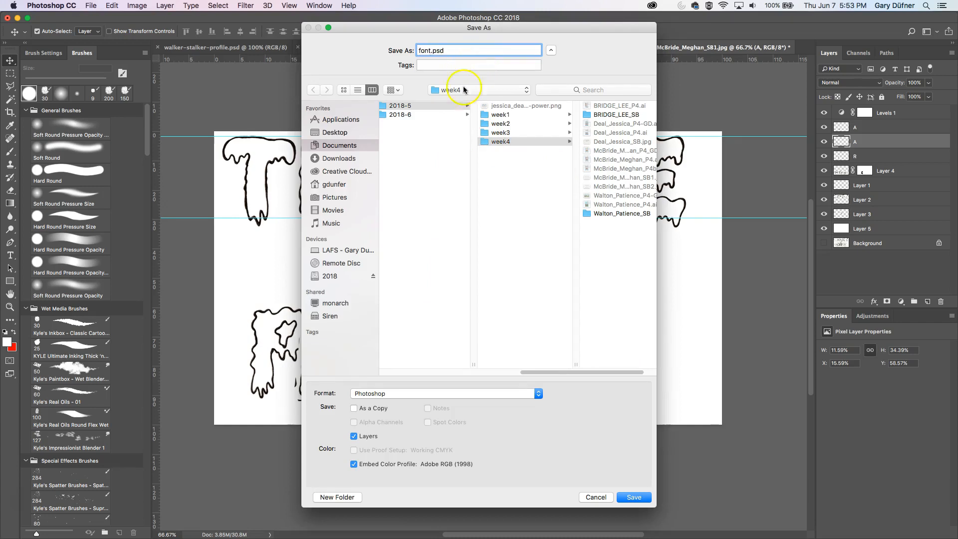
{"action": "left_click", "coordinate": [359, 132]}
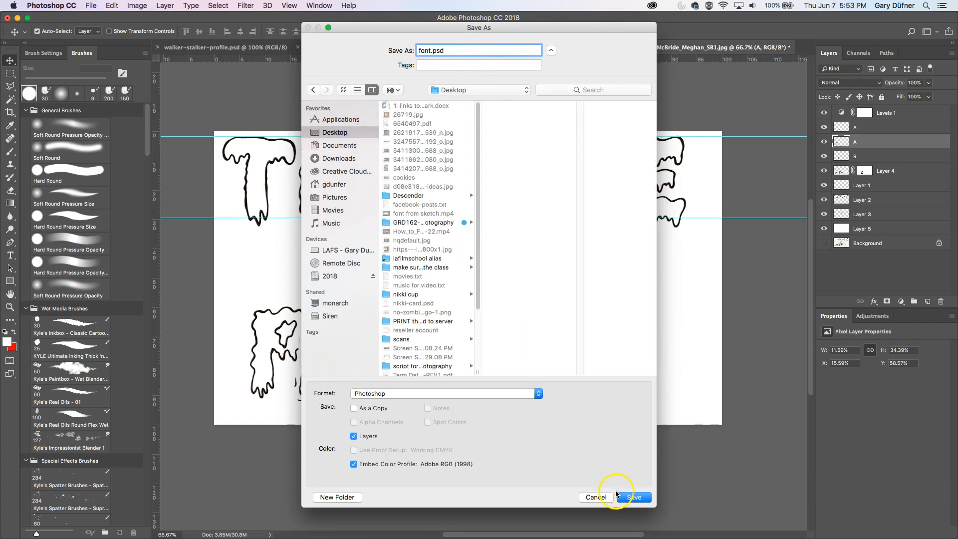
{"action": "left_click", "coordinate": [618, 496]}
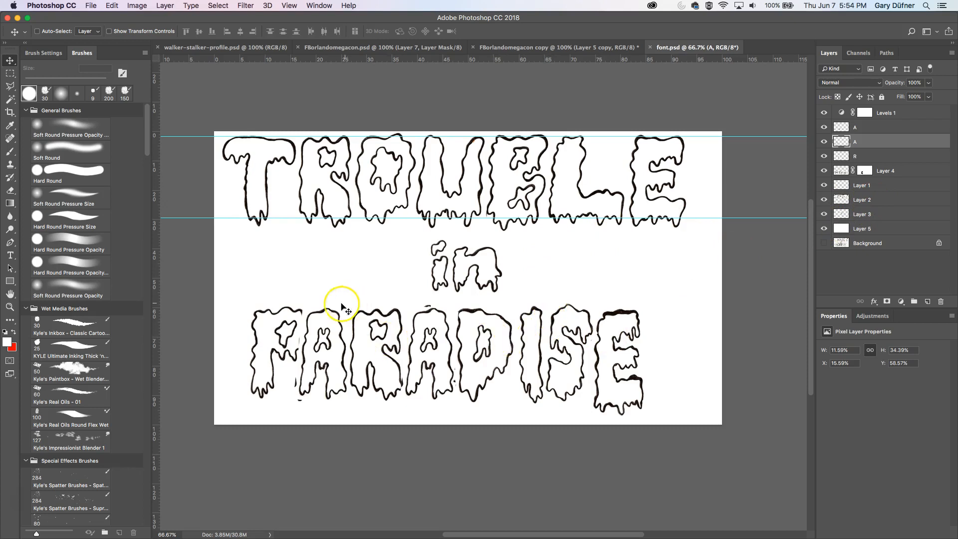
- Hide the letter copies, lasso the P of PARADISE on its layer and copy it to a new layer
{"action": "left_click", "coordinate": [826, 126]}
{"action": "left_click", "coordinate": [825, 156]}
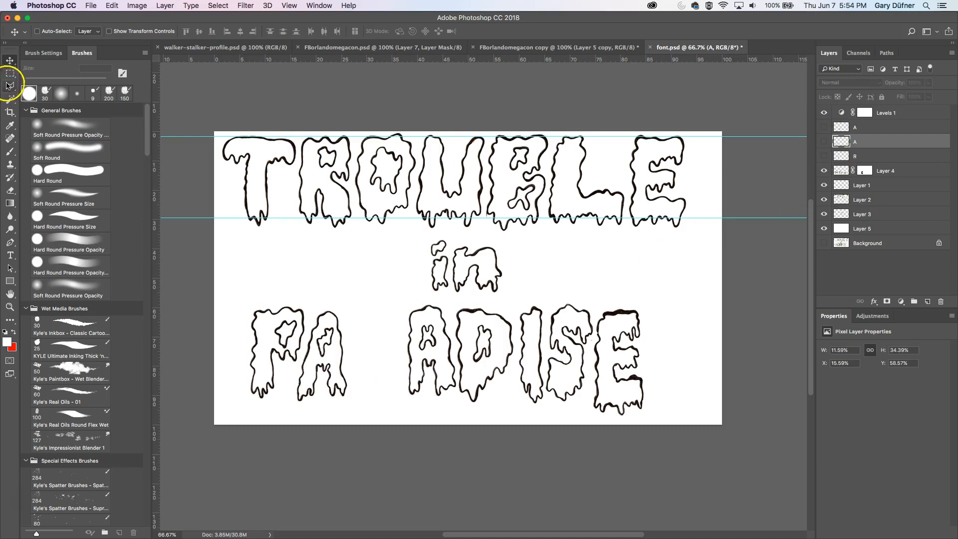
{"action": "left_click", "coordinate": [8, 85]}
{"action": "left_click", "coordinate": [318, 296]}
{"action": "left_click", "coordinate": [298, 367]}
{"action": "left_click", "coordinate": [240, 405]}
{"action": "left_click", "coordinate": [241, 315]}
{"action": "left_click", "coordinate": [255, 287]}
{"action": "left_click", "coordinate": [318, 295]}
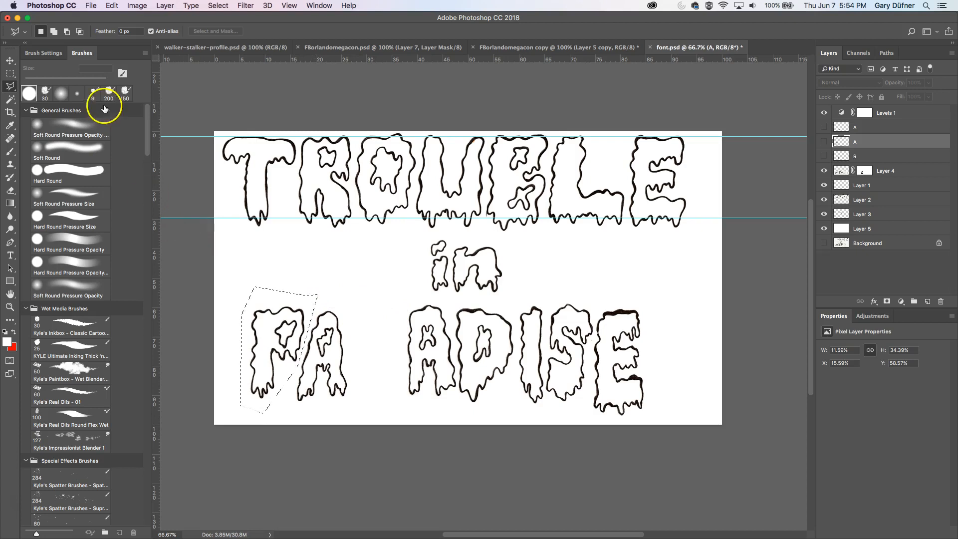
{"action": "left_click", "coordinate": [910, 170]}
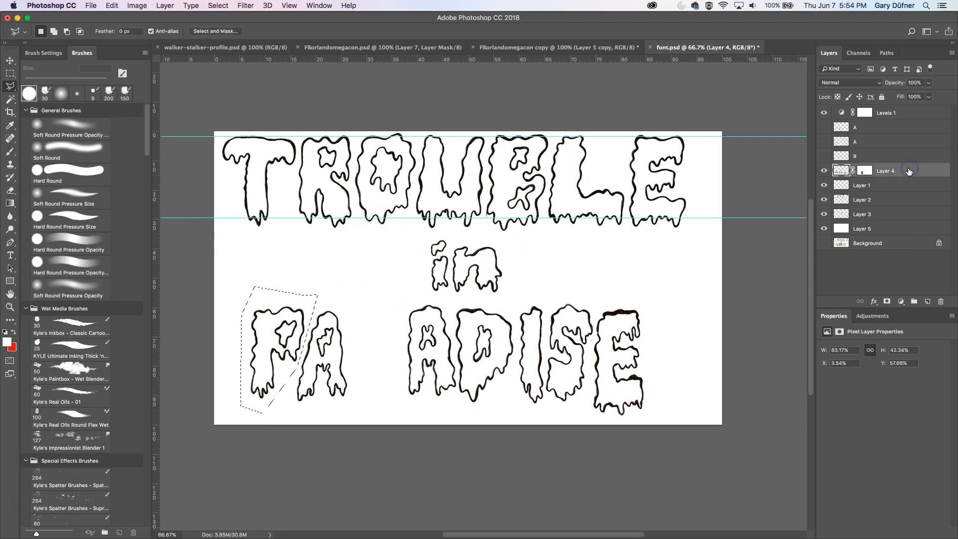
{"action": "key", "text": "super+j"}
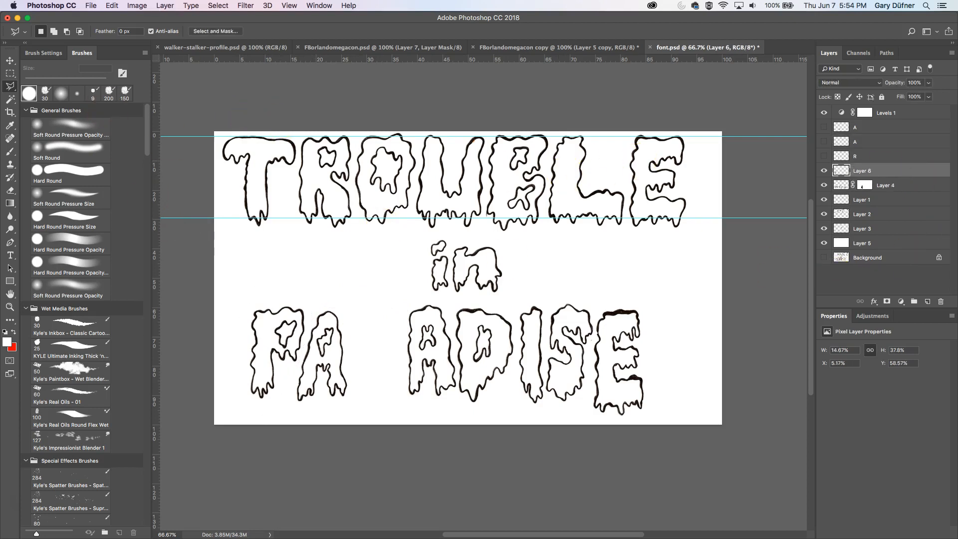
- Hide the original PARADISE layer, show the A and R copies, and toggle the A layers to compare
{"action": "left_click", "coordinate": [824, 185]}
{"action": "left_click_drag", "start_coordinate": [821, 135], "coordinate": [824, 127]}
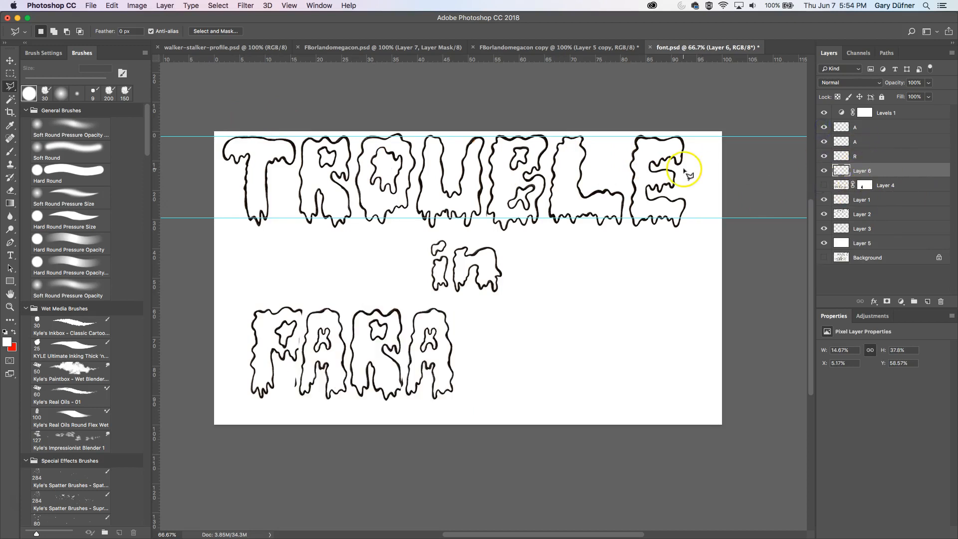
{"action": "left_click", "coordinate": [10, 60]}
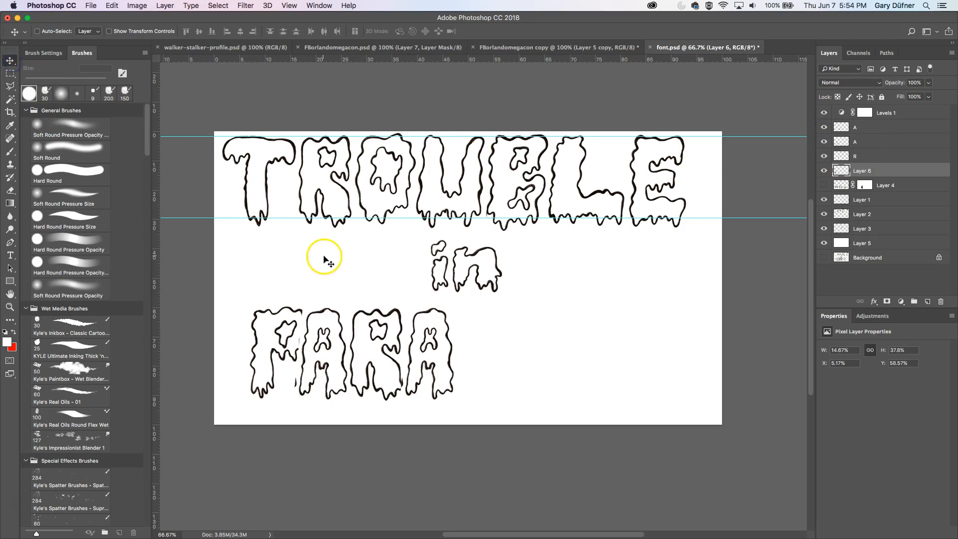
{"action": "right_click", "coordinate": [327, 327]}
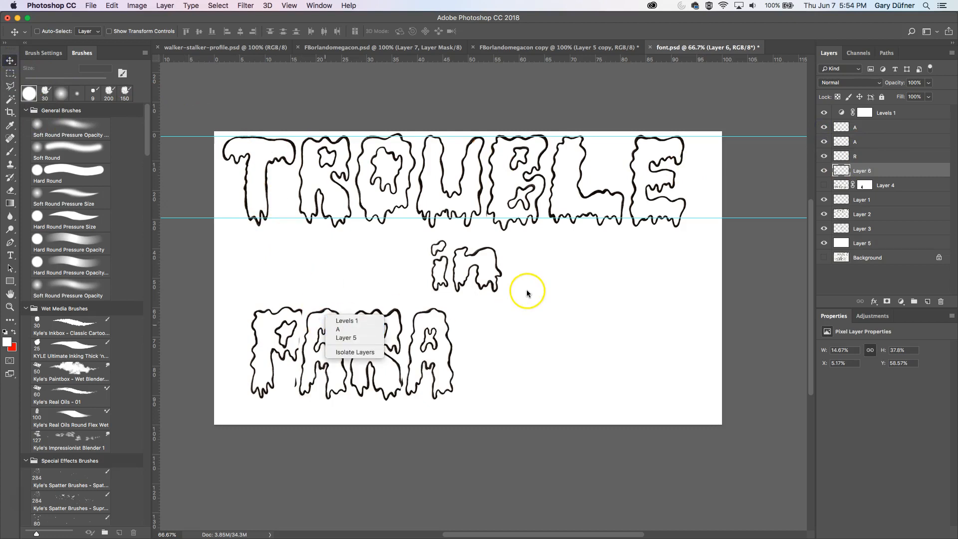
{"action": "left_click", "coordinate": [864, 127]}
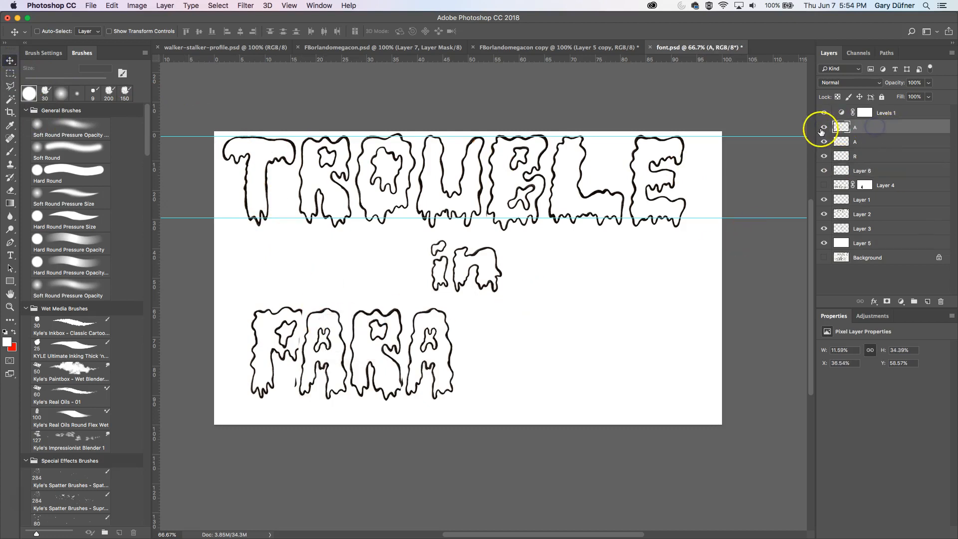
{"action": "left_click", "coordinate": [824, 128]}
{"action": "left_click", "coordinate": [824, 127]}
{"action": "left_click", "coordinate": [824, 142]}
{"action": "left_click", "coordinate": [825, 142]}
- Nudge the A copy over the first A of PARADISE slightly to the right
{"action": "left_click", "coordinate": [853, 142]}
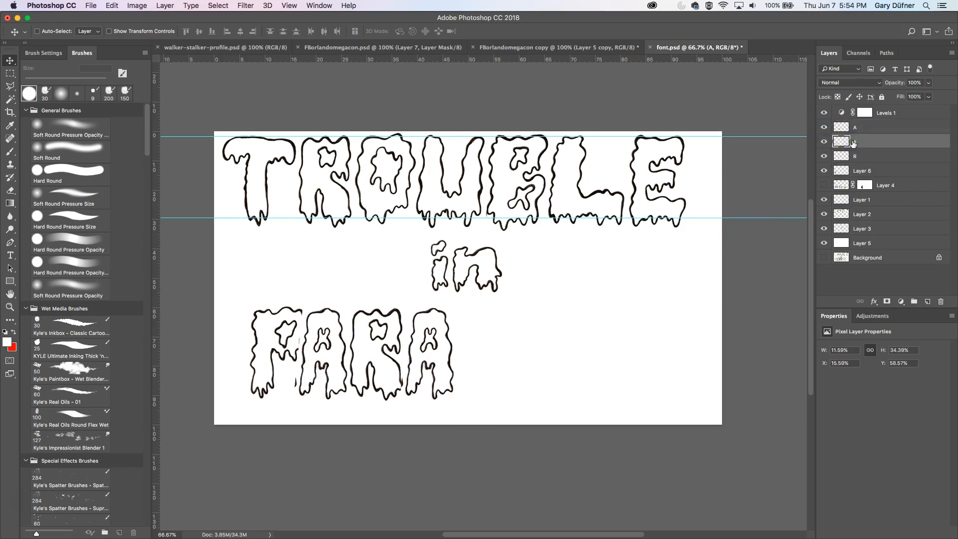
{"action": "key", "text": "Right"}
{"action": "key", "text": "Right"}
{"action": "key", "text": "Right"}
{"action": "key", "text": "Right"}
{"action": "key", "text": "Right"}
{"action": "key", "text": "Right"}
{"action": "key", "text": "Right"}
{"action": "key", "text": "Right"}
{"action": "key", "text": "Right"}
{"action": "key", "text": "Right"}
{"action": "key", "text": "Right"}
{"action": "key", "text": "Right"}
{"action": "key", "text": "Right"}
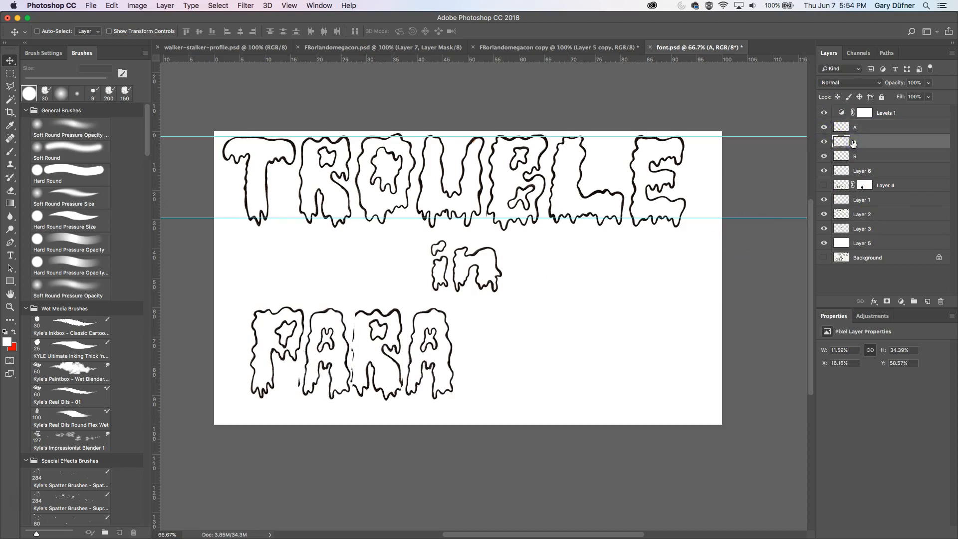
- Nudge the first A copy slightly right, then hide the second A copy and the R copy
{"action": "key", "text": "Right"}
{"action": "key", "text": "Right"}
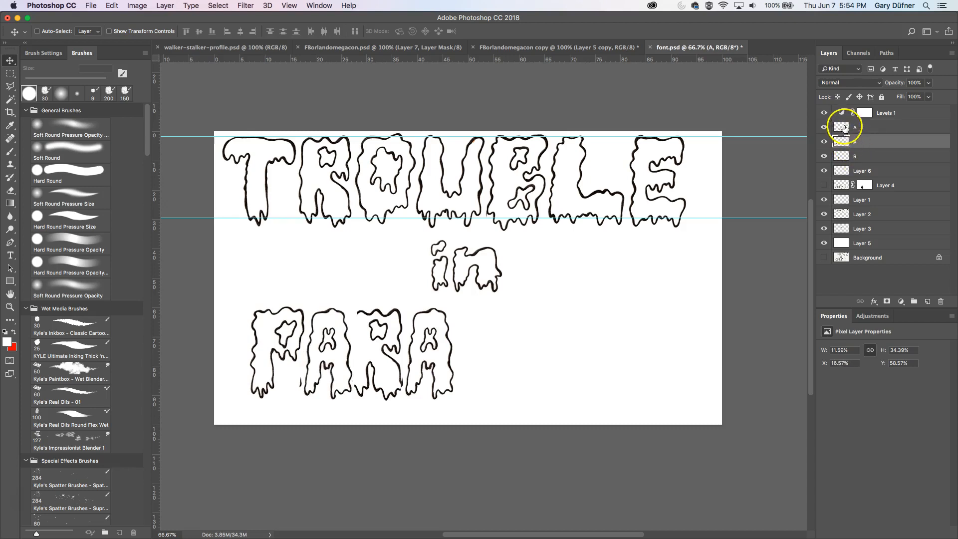
{"action": "left_click", "coordinate": [824, 128]}
{"action": "left_click", "coordinate": [824, 157]}
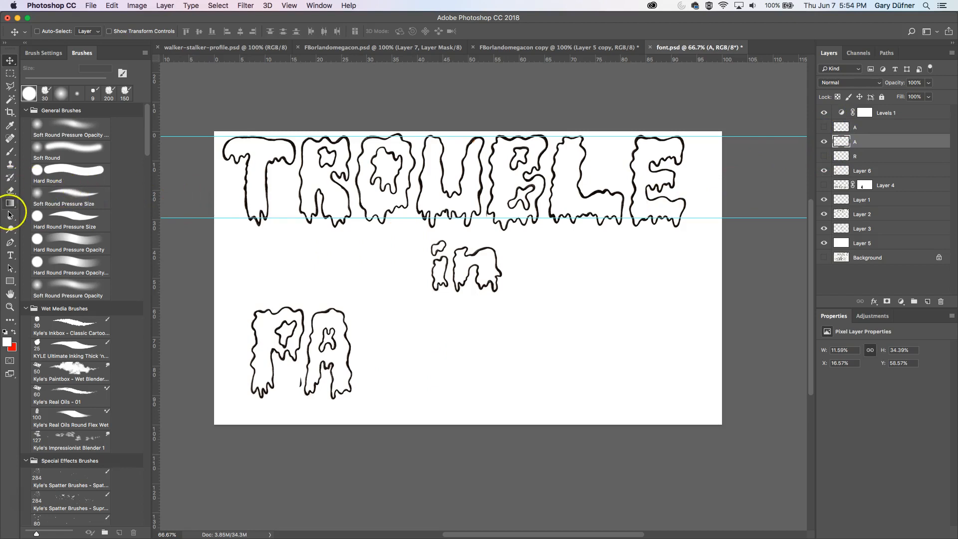
- Erase a small spot on the A copy with the Eraser, then nudge the A slightly left to sit beside the P
{"action": "left_click", "coordinate": [9, 192]}
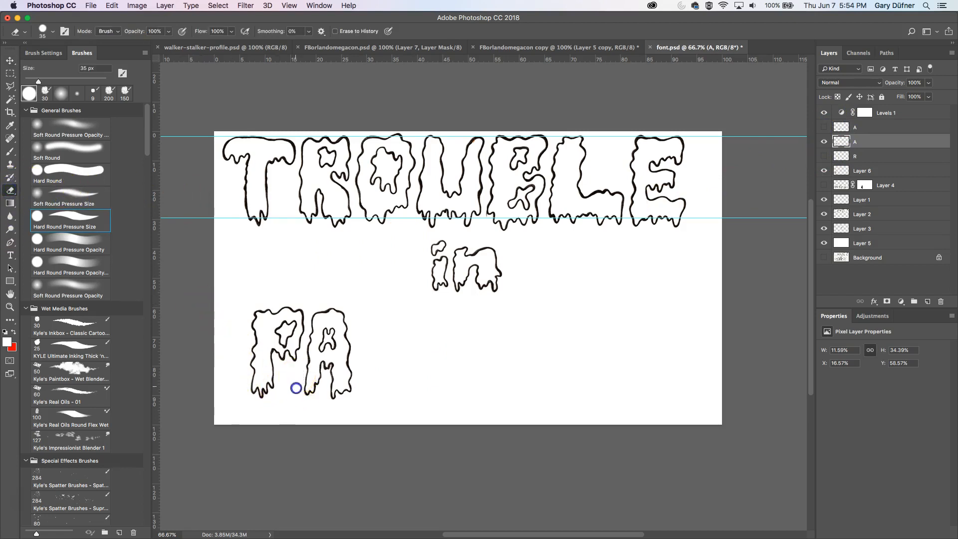
{"action": "left_click_drag", "start_coordinate": [294, 316], "coordinate": [300, 319]}
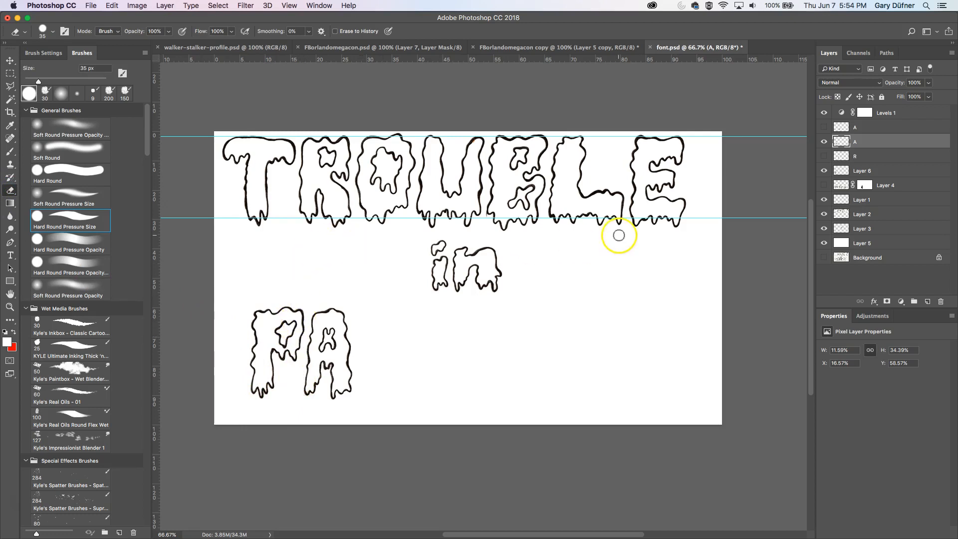
{"action": "key", "text": "v"}
{"action": "key", "text": "Left"}
{"action": "key", "text": "Left"}
{"action": "key", "text": "Left"}
{"action": "key", "text": "Left"}
{"action": "key", "text": "Left"}
{"action": "key", "text": "Left"}
{"action": "key", "text": "Left"}
{"action": "key", "text": "Left"}
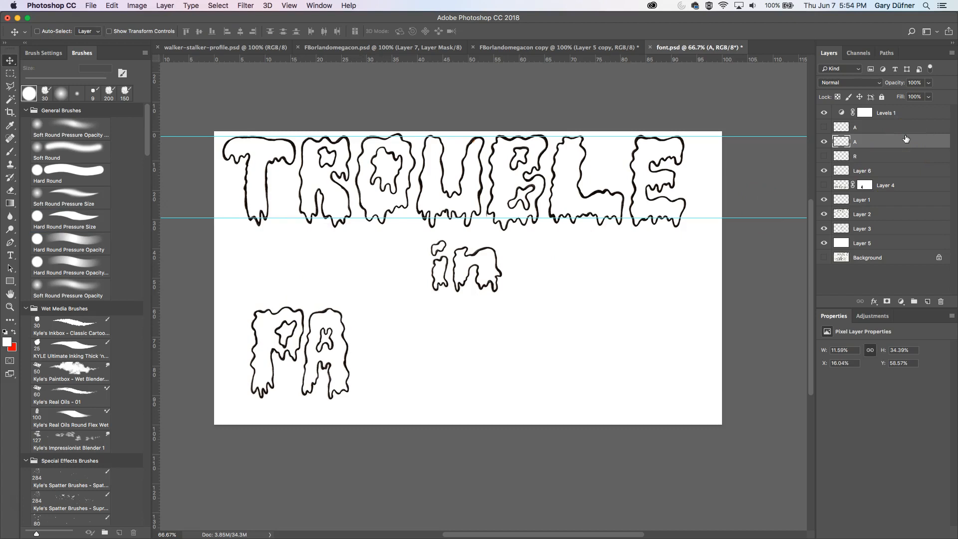
{"action": "key", "text": "Left"}
{"action": "key", "text": "Left"}
{"action": "key", "text": "Left"}
{"action": "key", "text": "Left"}
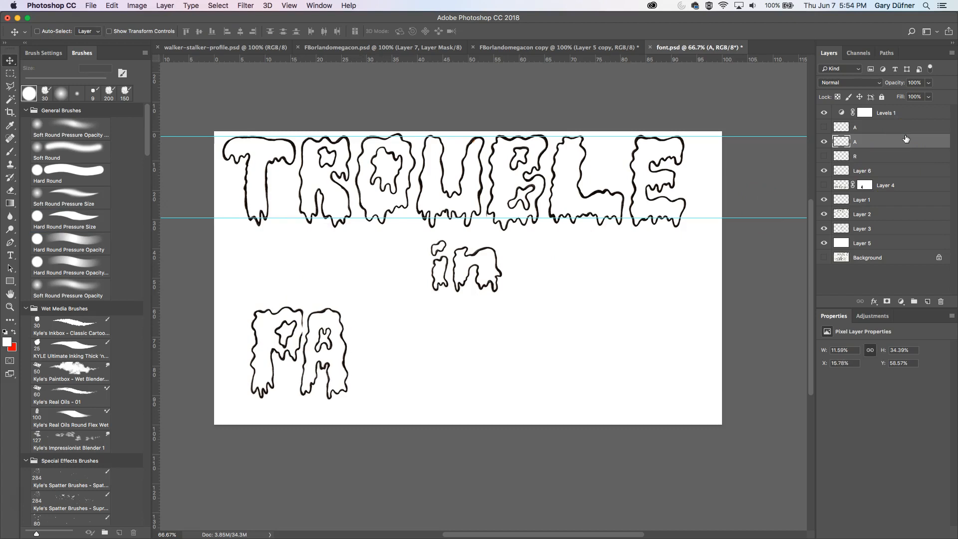
{"action": "key", "text": "Right"}
{"action": "key", "text": "Right"}
{"action": "key", "text": "Right"}
{"action": "key", "text": "Right"}
{"action": "key", "text": "Right"}
{"action": "key", "text": "Right"}
{"action": "key", "text": "Right"}
{"action": "key", "text": "Right"}
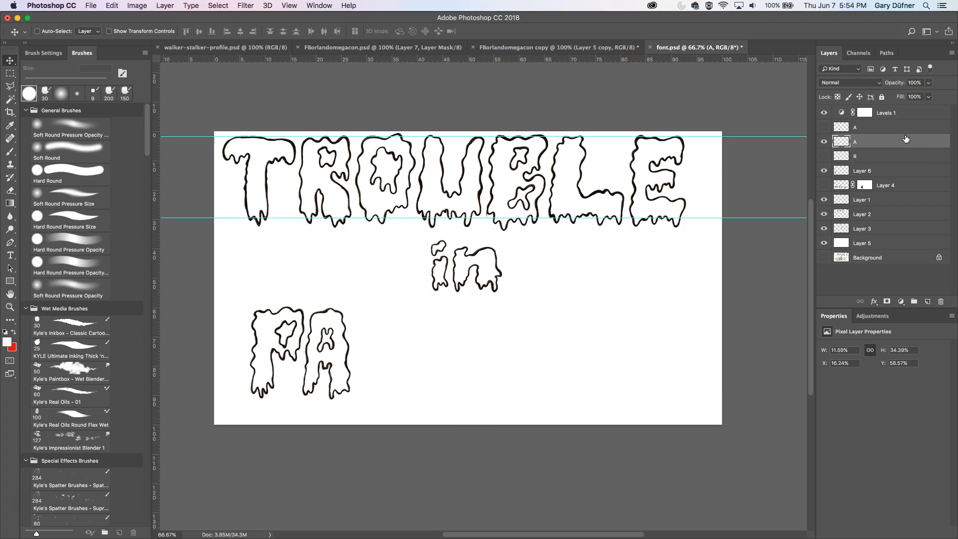
{"action": "key", "text": "Left"}
{"action": "key", "text": "Left"}
{"action": "key", "text": "Left"}
{"action": "key", "text": "Left"}
{"action": "key", "text": "Left"}
{"action": "key", "text": "Left"}
{"action": "key", "text": "Left"}
{"action": "key", "text": "Left"}
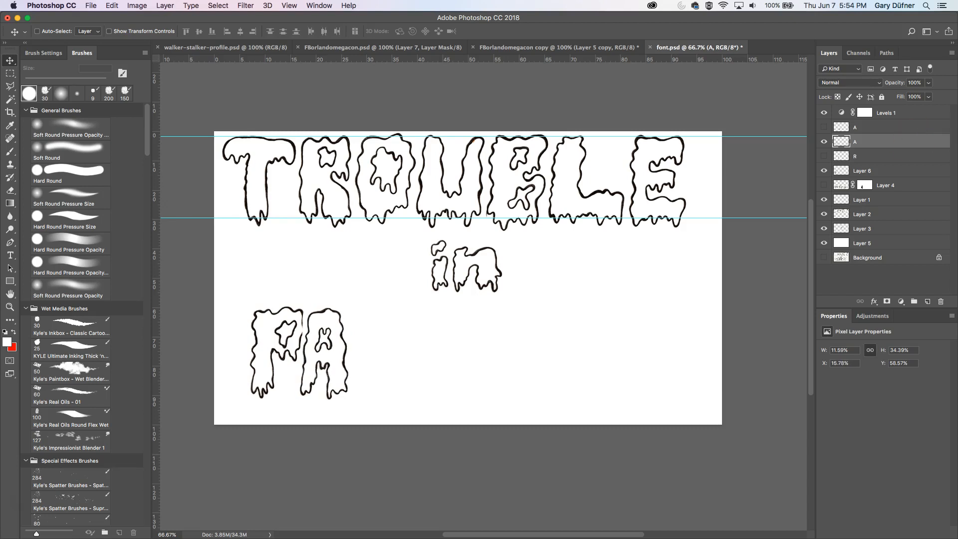
- Set the A copy's blend mode to Multiply and nudge it a few steps right
{"action": "left_click", "coordinate": [842, 87]}
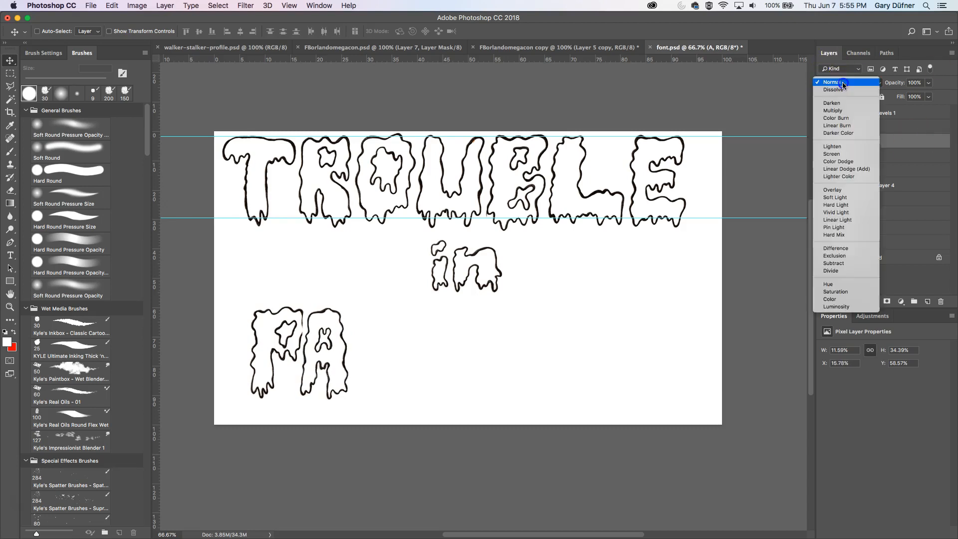
{"action": "left_click", "coordinate": [842, 111]}
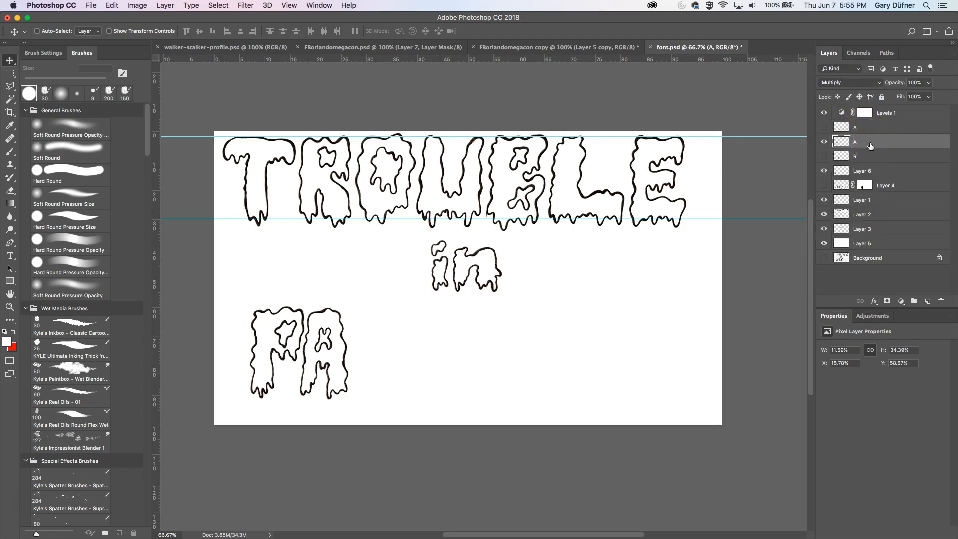
{"action": "key", "text": "Right"}
{"action": "key", "text": "Right"}
{"action": "key", "text": "Right"}
{"action": "key", "text": "Right"}
{"action": "key", "text": "Right"}
{"action": "key", "text": "Right"}
{"action": "key", "text": "Right"}
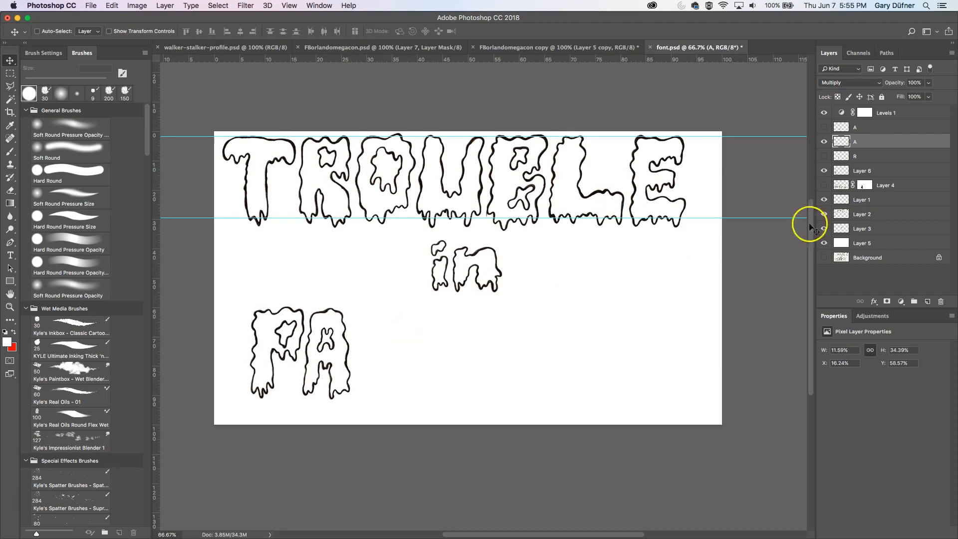
- Show the R copy, select its layer and nudge it right so it follows the A
{"action": "left_click", "coordinate": [823, 156]}
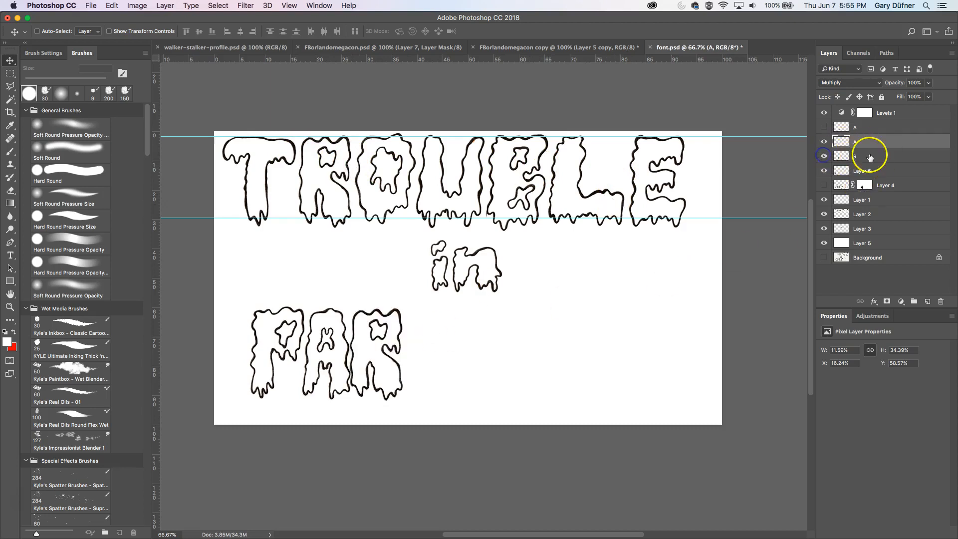
{"action": "left_click", "coordinate": [879, 156]}
{"action": "key", "text": "Right"}
{"action": "key", "text": "Right"}
{"action": "key", "text": "Right"}
{"action": "key", "text": "Right"}
{"action": "key", "text": "Right"}
{"action": "key", "text": "Right"}
{"action": "key", "text": "Right"}
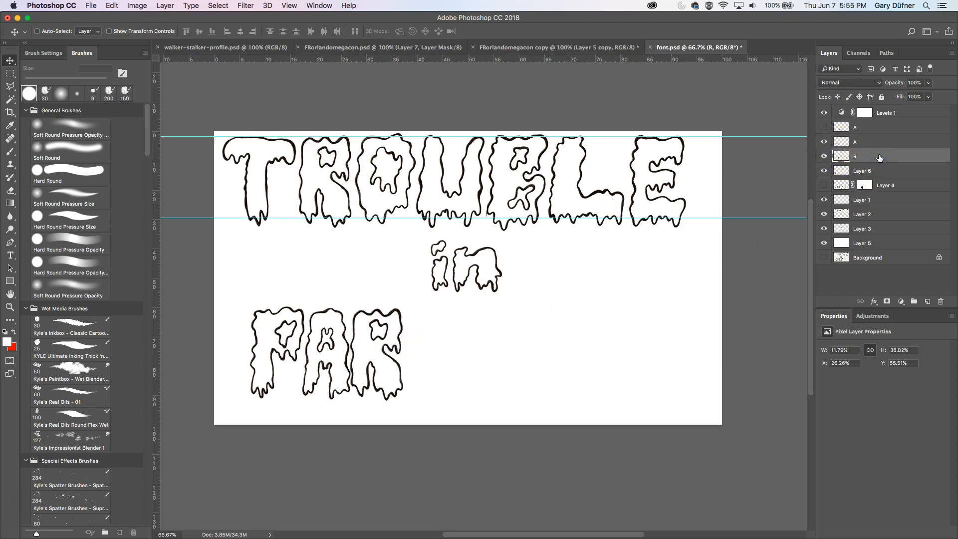
{"action": "key", "text": "Right"}
{"action": "key", "text": "Right"}
{"action": "key", "text": "Right"}
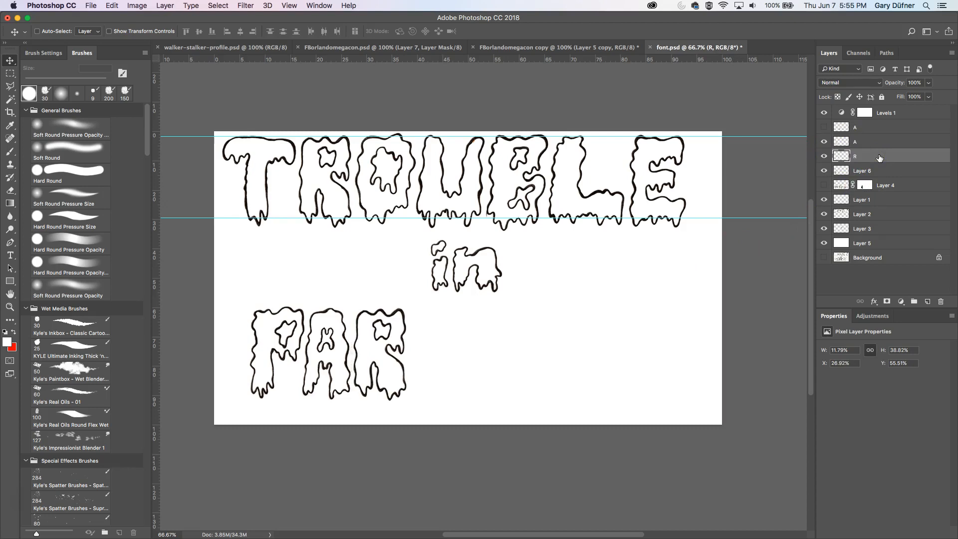
{"action": "key", "text": "Right"}
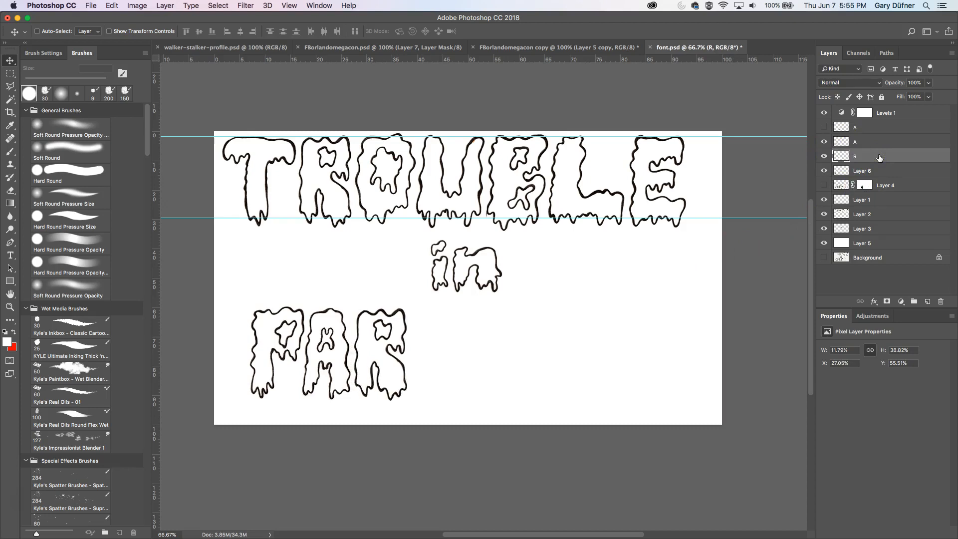
- Select and show the second A copy, then nudge it right to follow the R
{"action": "left_click", "coordinate": [842, 127]}
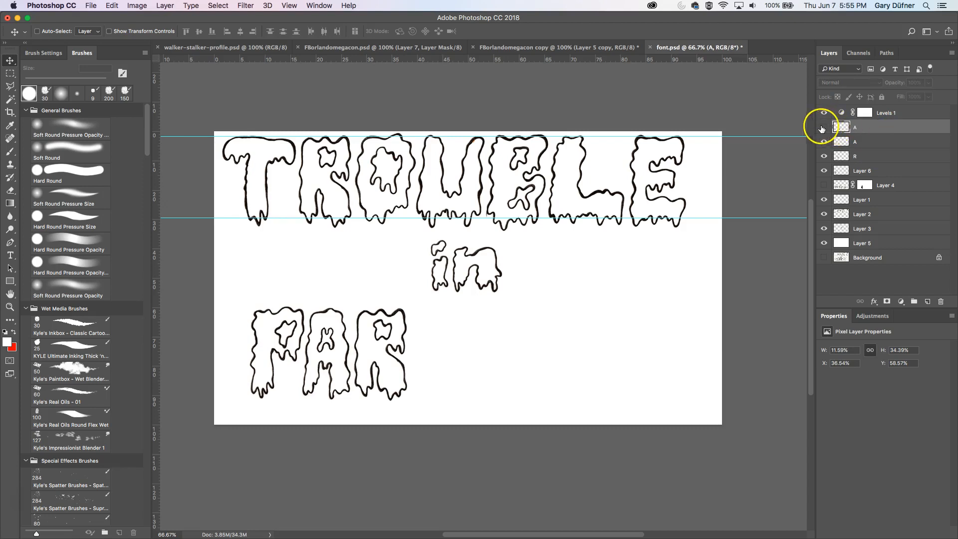
{"action": "left_click", "coordinate": [823, 127]}
{"action": "key", "text": "Right"}
{"action": "key", "text": "Right"}
{"action": "key", "text": "Right"}
{"action": "key", "text": "Right"}
{"action": "key", "text": "Right"}
{"action": "key", "text": "Right"}
{"action": "key", "text": "Right"}
{"action": "key", "text": "Right"}
{"action": "key", "text": "Right"}
{"action": "key", "text": "Right"}
{"action": "key", "text": "Right"}
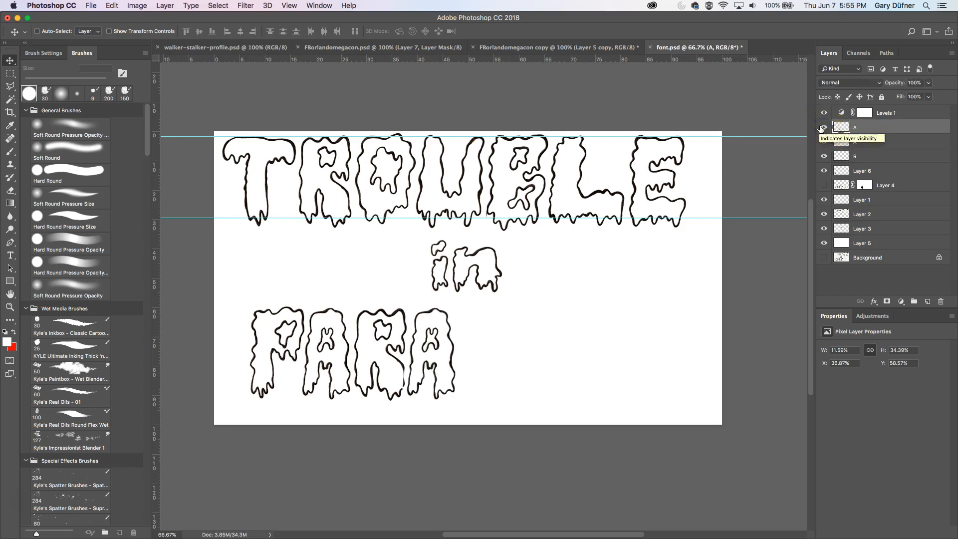
{"action": "key", "text": "Right"}
{"action": "key", "text": "Right"}
{"action": "key", "text": "Right"}
{"action": "key", "text": "Right"}
{"action": "key", "text": "Right"}
{"action": "key", "text": "Right"}
{"action": "key", "text": "Right"}
{"action": "key", "text": "Right"}
{"action": "key", "text": "Right"}
{"action": "key", "text": "Right"}
{"action": "key", "text": "Right"}
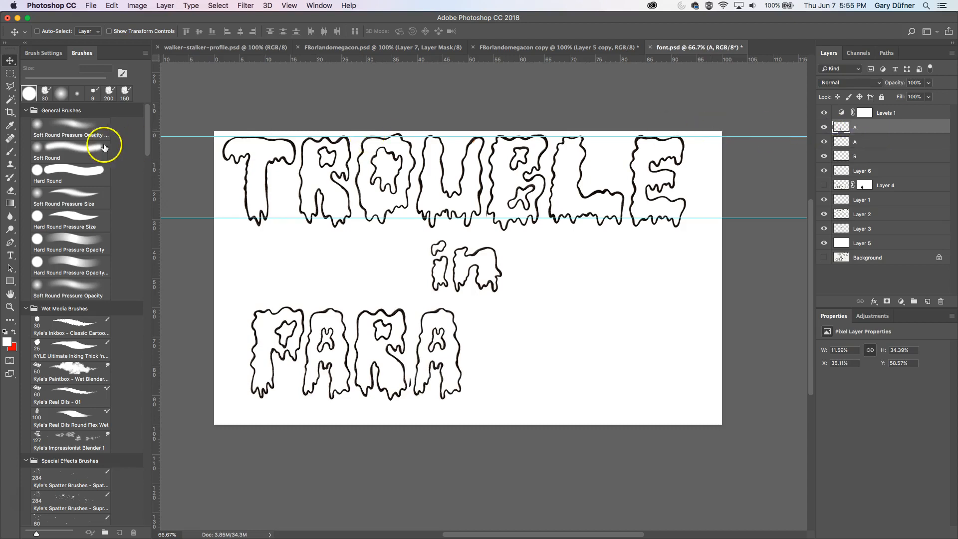
- Set the second A copy's blend mode to Multiply and nudge it slightly left
{"action": "left_click", "coordinate": [9, 189]}
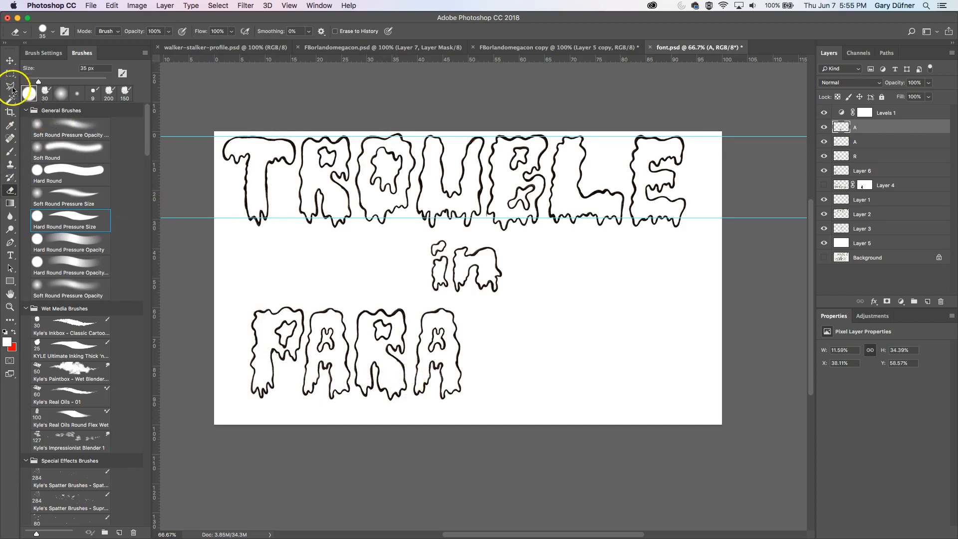
{"action": "left_click", "coordinate": [9, 60]}
{"action": "left_click", "coordinate": [874, 85]}
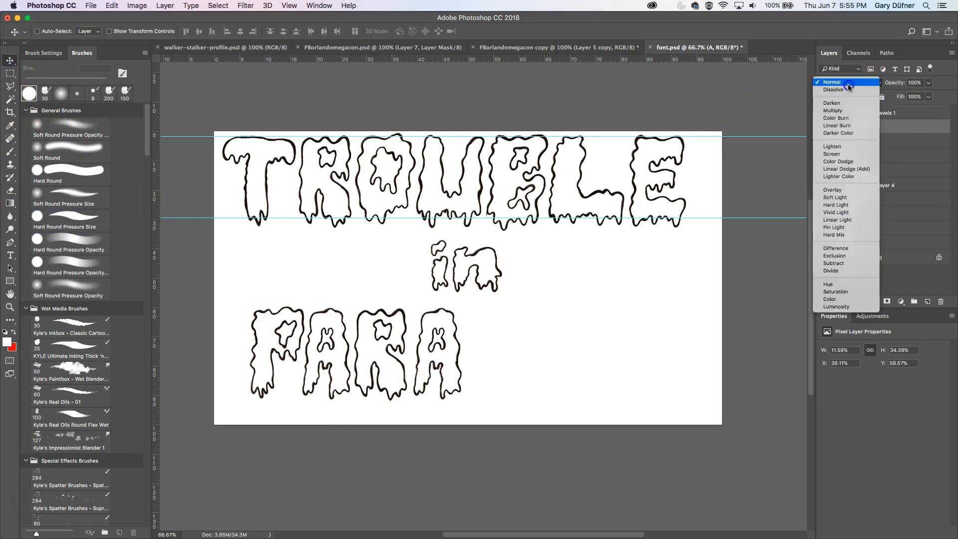
{"action": "left_click", "coordinate": [832, 100]}
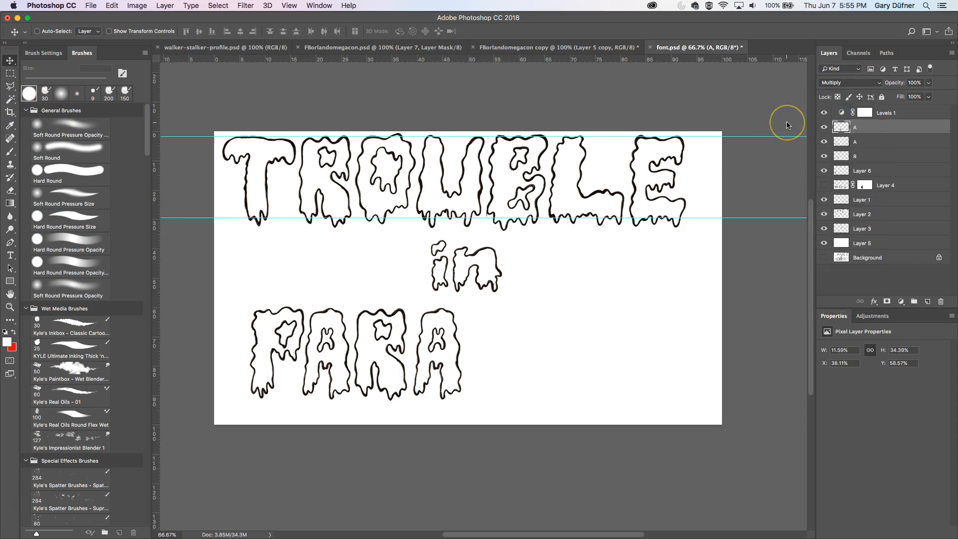
{"action": "key", "text": "Left"}
{"action": "key", "text": "Left"}
{"action": "key", "text": "Left"}
{"action": "key", "text": "Left"}
{"action": "key", "text": "Left"}
{"action": "key", "text": "Left"}
{"action": "key", "text": "Left"}
{"action": "key", "text": "Left"}
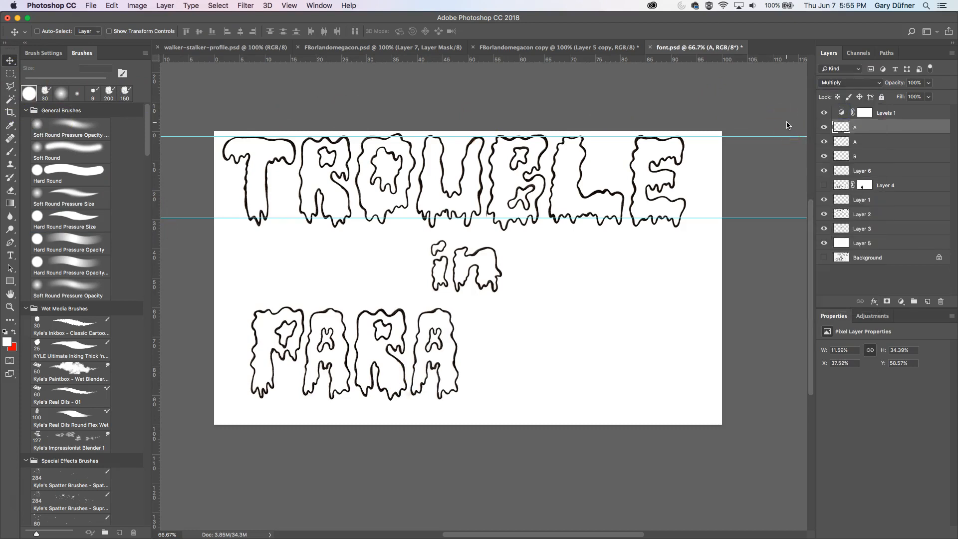
{"action": "key", "text": "Right"}
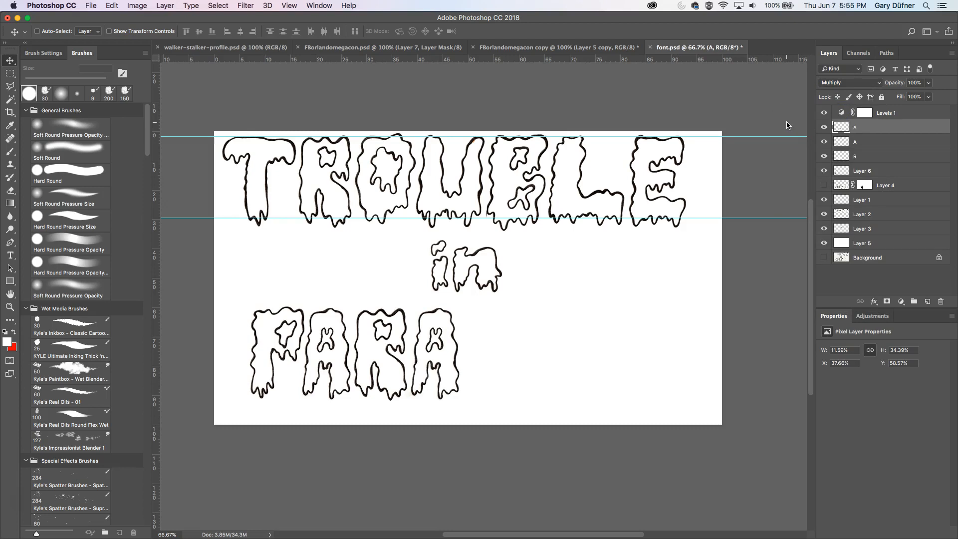
- Show and select the original PARADISE layer, hiding the letter copies to compare against it
{"action": "left_click", "coordinate": [824, 185]}
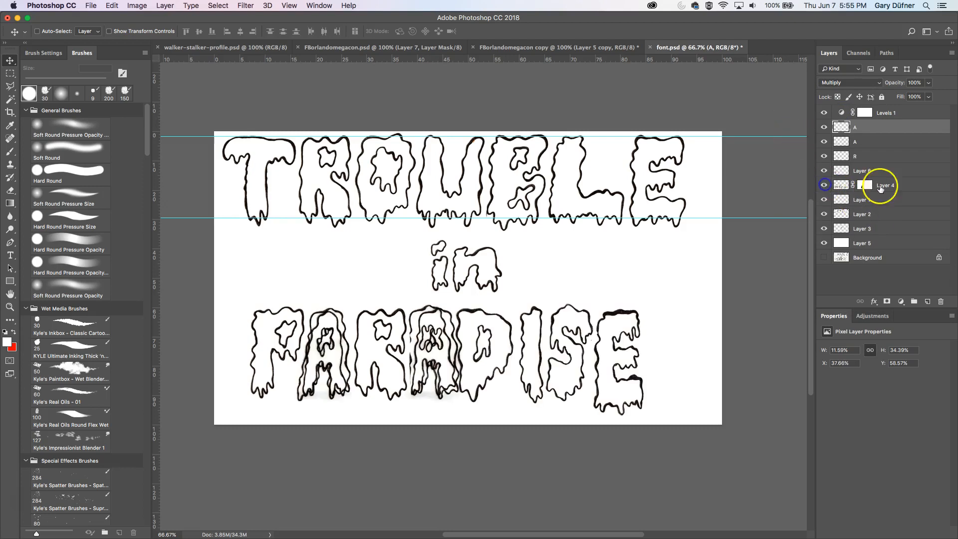
{"action": "left_click", "coordinate": [885, 186]}
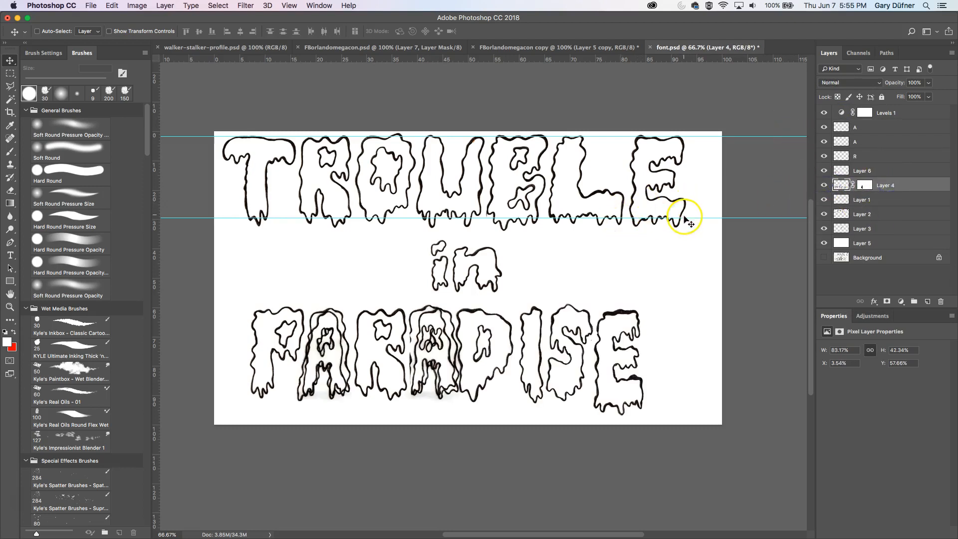
{"action": "left_click", "coordinate": [824, 186]}
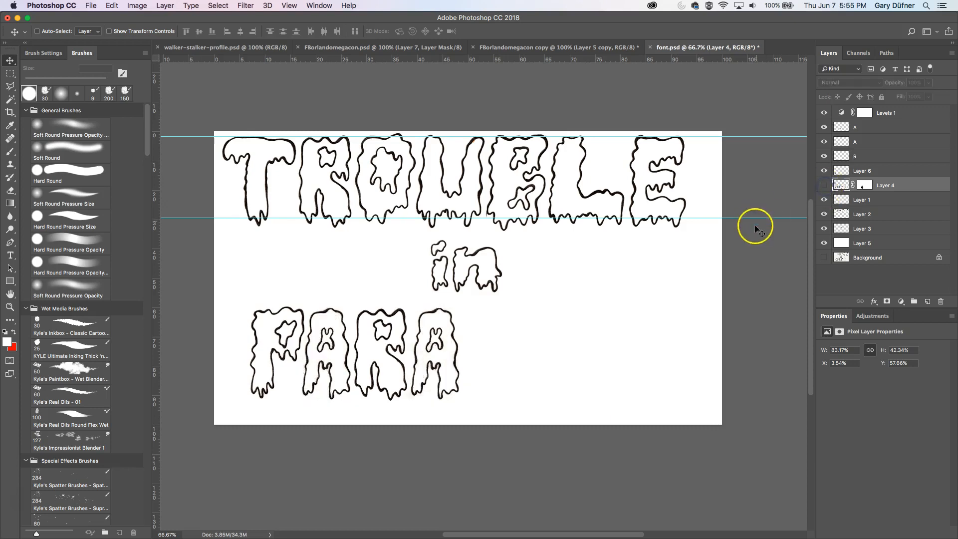
{"action": "left_click_drag", "start_coordinate": [824, 128], "coordinate": [824, 171]}
{"action": "left_click", "coordinate": [825, 186]}
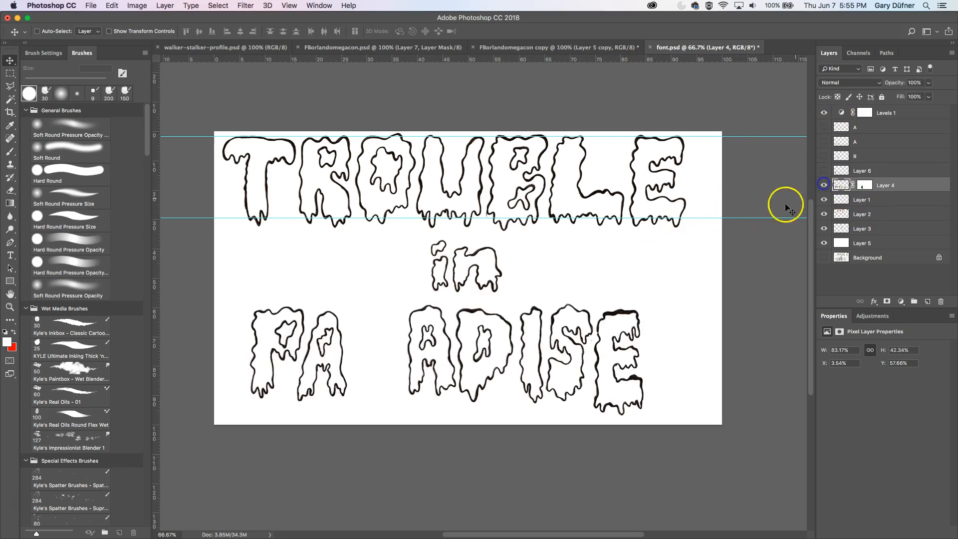
- Marquee-select the PARA letters on the original PARADISE layer, delete them and deselect
{"action": "left_click", "coordinate": [4, 73]}
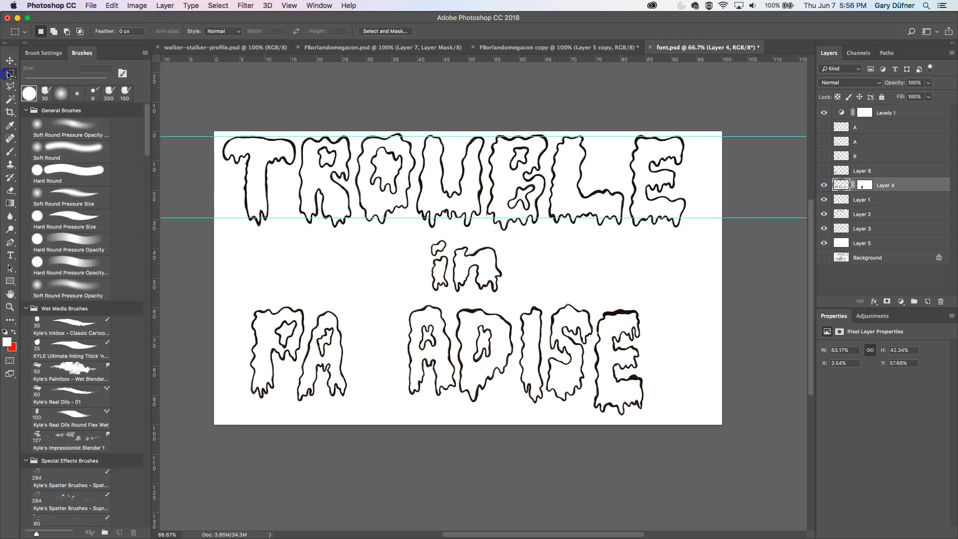
{"action": "left_click_drag", "start_coordinate": [237, 288], "coordinate": [450, 418]}
{"action": "left_click_drag", "start_coordinate": [451, 348], "coordinate": [458, 378]}
{"action": "left_click_drag", "start_coordinate": [448, 334], "coordinate": [451, 351]}
{"action": "key", "text": "Delete"}
{"action": "key", "text": "super+d"}
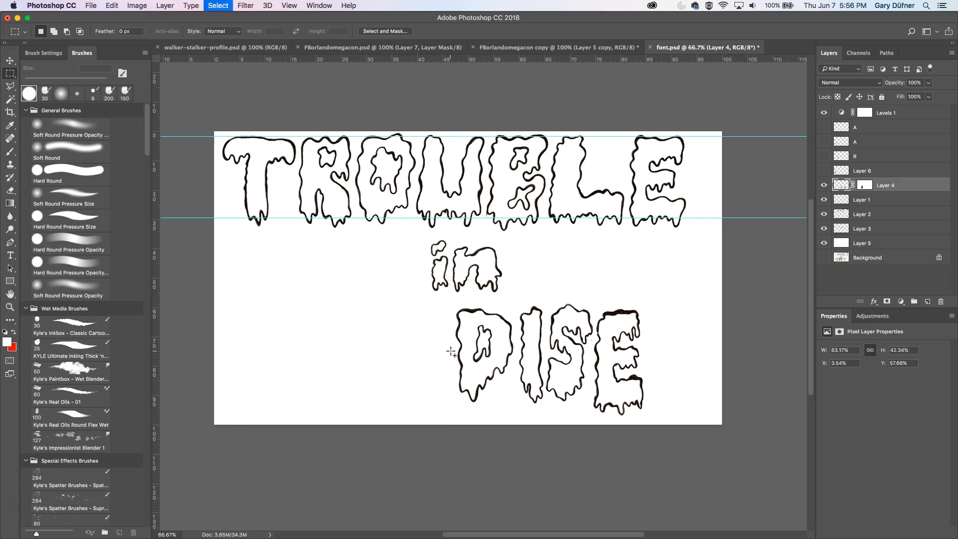
- Show the letter copies again and nudge the remaining DISE letters right to close the gap after PARA
{"action": "left_click", "coordinate": [615, 215]}
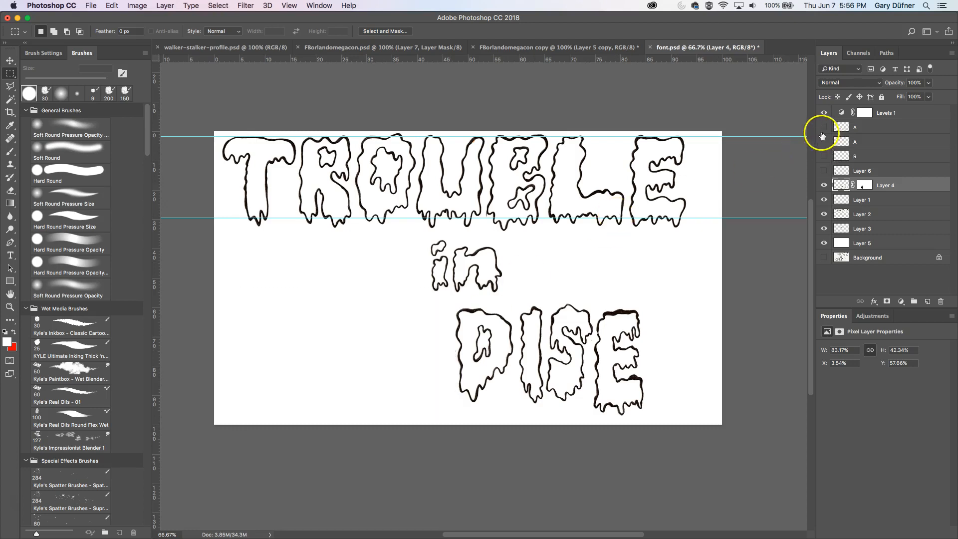
{"action": "left_click", "coordinate": [824, 171]}
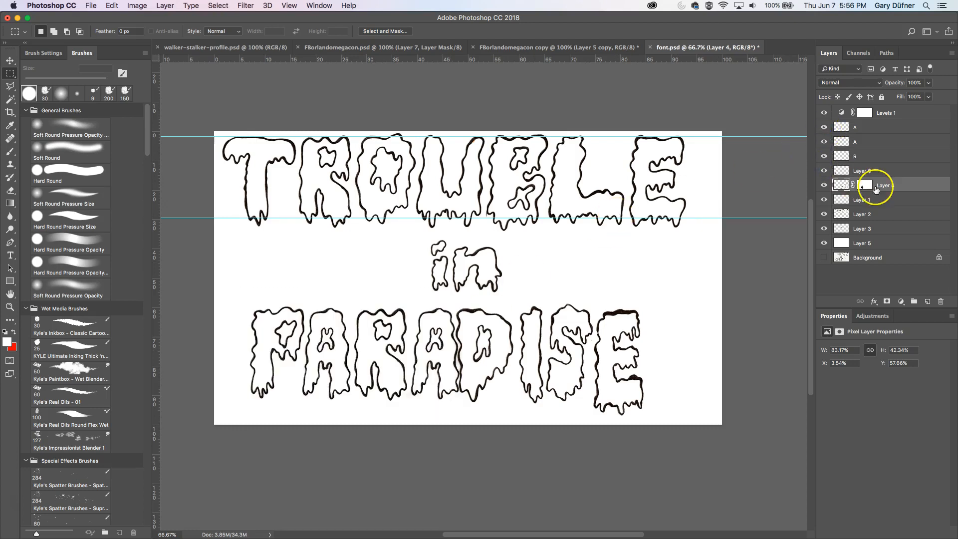
{"action": "key", "text": "v"}
{"action": "key", "text": "Right"}
{"action": "key", "text": "Right"}
{"action": "key", "text": "Right"}
{"action": "key", "text": "Right"}
{"action": "key", "text": "Right"}
{"action": "key", "text": "Right"}
{"action": "key", "text": "Right"}
{"action": "key", "text": "Right"}
{"action": "key", "text": "Right"}
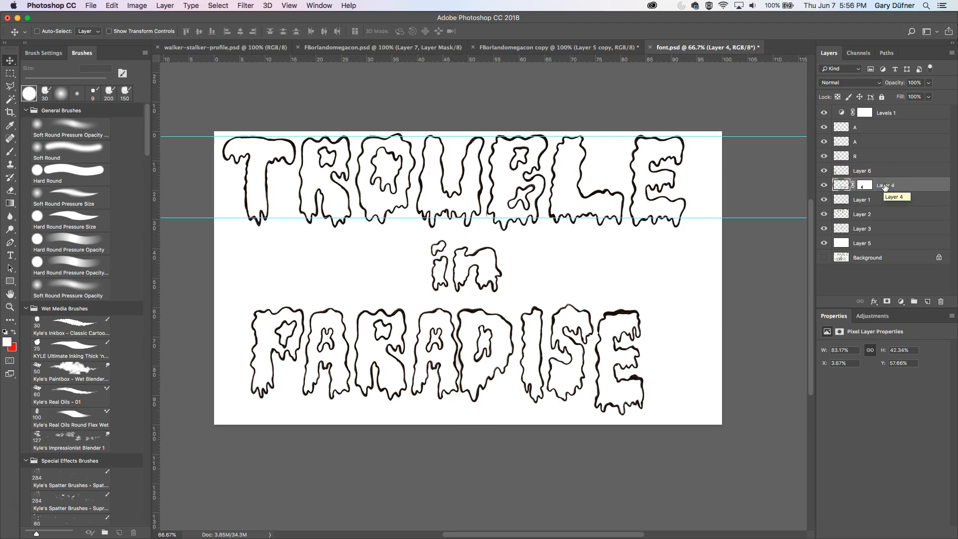
{"action": "key", "text": "Right"}
{"action": "key", "text": "Right"}
{"action": "key", "text": "Right"}
{"action": "key", "text": "Right"}
{"action": "key", "text": "Right"}
{"action": "key", "text": "Right"}
{"action": "key", "text": "Right"}
{"action": "key", "text": "Right"}
{"action": "key", "text": "Right"}
{"action": "key", "text": "Right"}
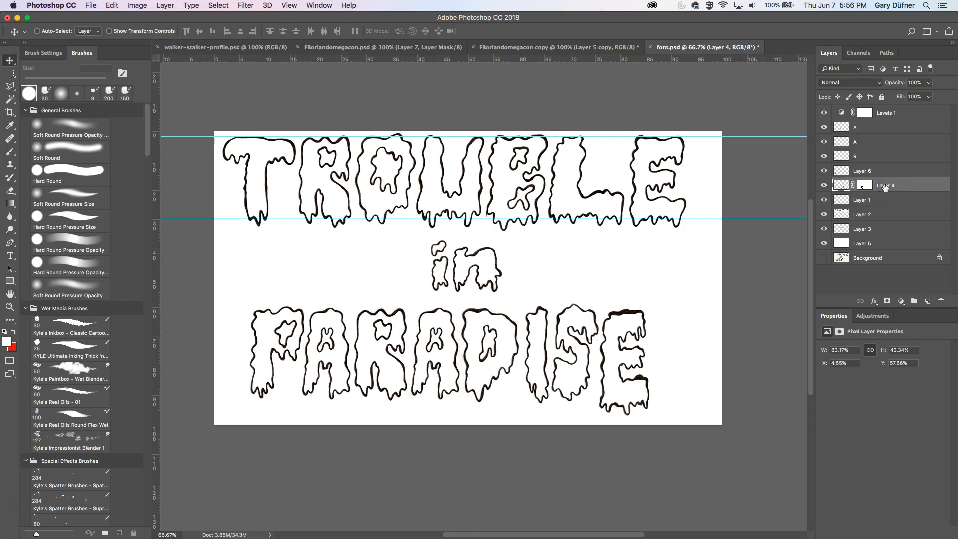
{"action": "key", "text": "Left"}
{"action": "key", "text": "Left"}
- Select the second A copy and nudge it slightly left
{"action": "left_click", "coordinate": [863, 129]}
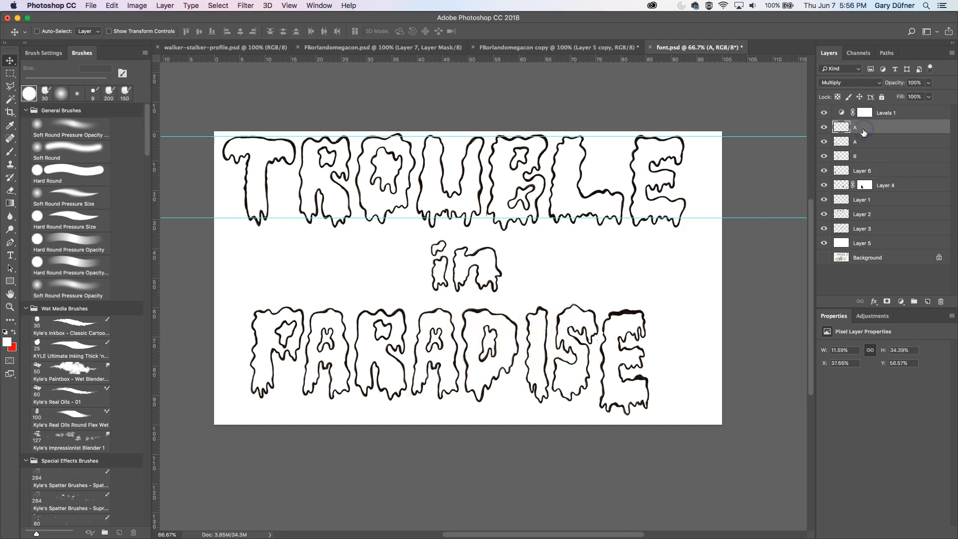
{"action": "key", "text": "Left"}
{"action": "key", "text": "Left"}
{"action": "key", "text": "Left"}
{"action": "key", "text": "Left"}
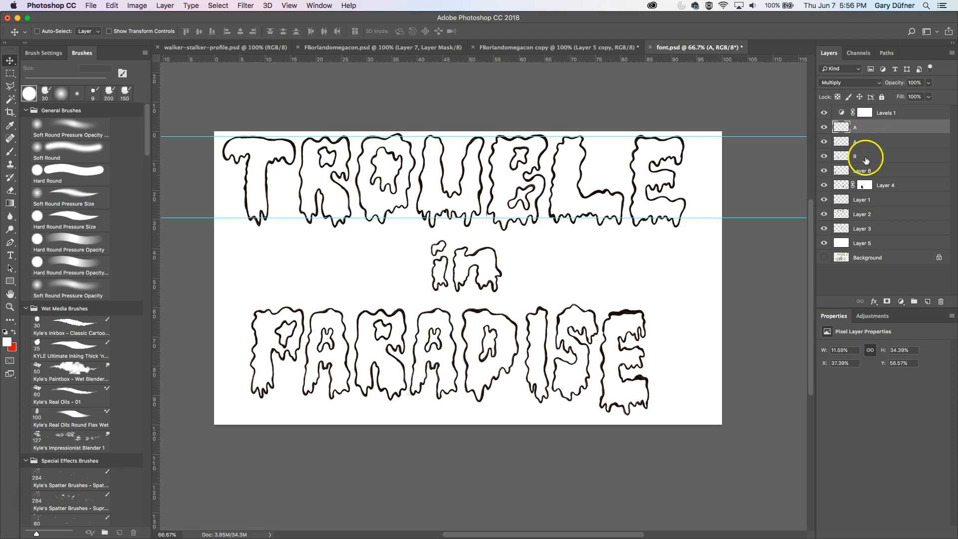
- Nudge the R and second A letter copies slightly left to tighten PARADISE spacing
{"action": "left_click", "coordinate": [867, 157]}
{"action": "key", "text": "Left"}
{"action": "key", "text": "Left"}
{"action": "key", "text": "Left"}
{"action": "key", "text": "Left"}
{"action": "key", "text": "Left"}
{"action": "key", "text": "Left"}
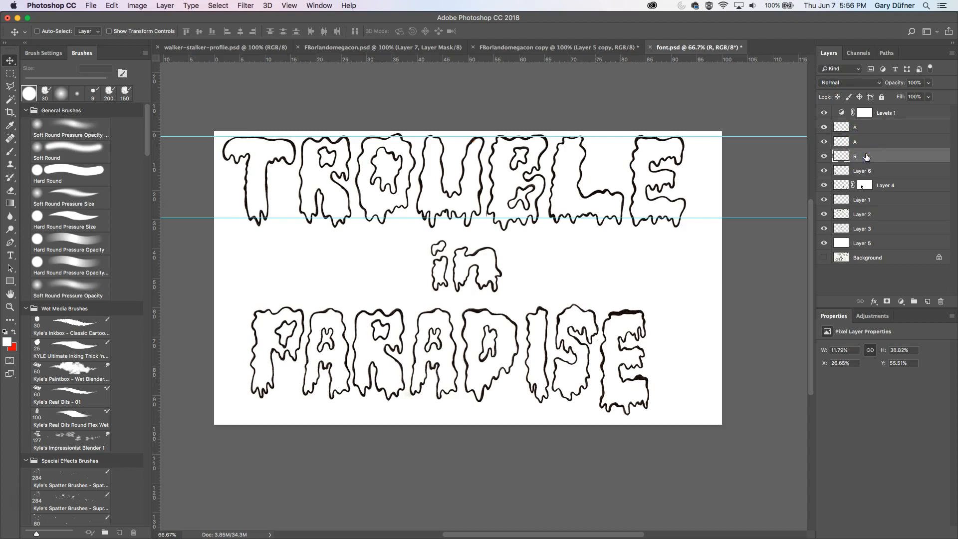
{"action": "left_click", "coordinate": [877, 142]}
{"action": "key", "text": "Left"}
{"action": "key", "text": "Left"}
{"action": "key", "text": "Left"}
{"action": "key", "text": "Left"}
{"action": "key", "text": "Left"}
{"action": "key", "text": "Left"}
{"action": "key", "text": "Left"}
{"action": "key", "text": "Left"}
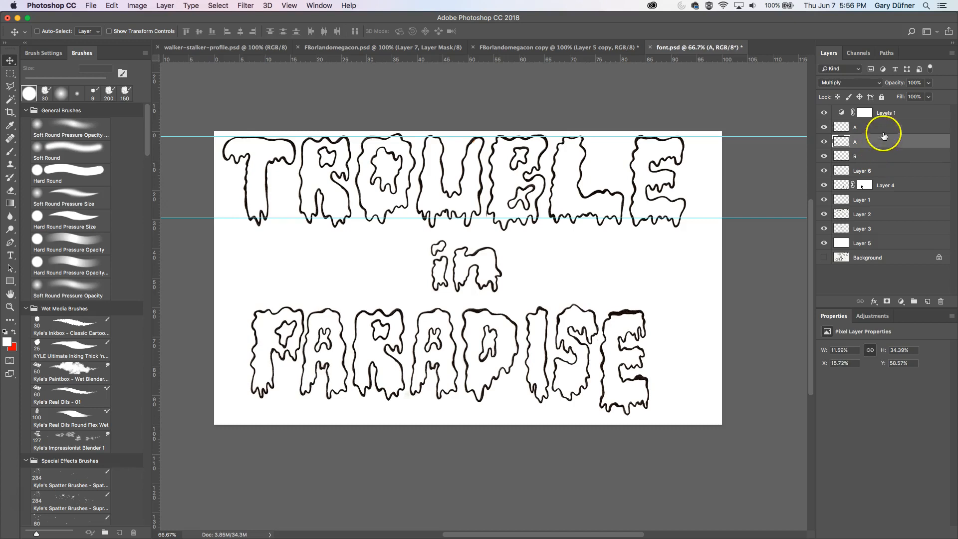
- Nudge the Layer 6 letter copy three steps left
{"action": "left_click", "coordinate": [881, 170]}
{"action": "key", "text": "Left"}
{"action": "key", "text": "Left"}
{"action": "key", "text": "Left"}
{"action": "key", "text": "Left"}
{"action": "key", "text": "Left"}
{"action": "key", "text": "Left"}
{"action": "key", "text": "Left"}
{"action": "key", "text": "Left"}
{"action": "key", "text": "Left"}
{"action": "key", "text": "Left"}
{"action": "key", "text": "Left"}
{"action": "key", "text": "Left"}
{"action": "key", "text": "Left"}
{"action": "key", "text": "Left"}
{"action": "key", "text": "Left"}
{"action": "key", "text": "Left"}
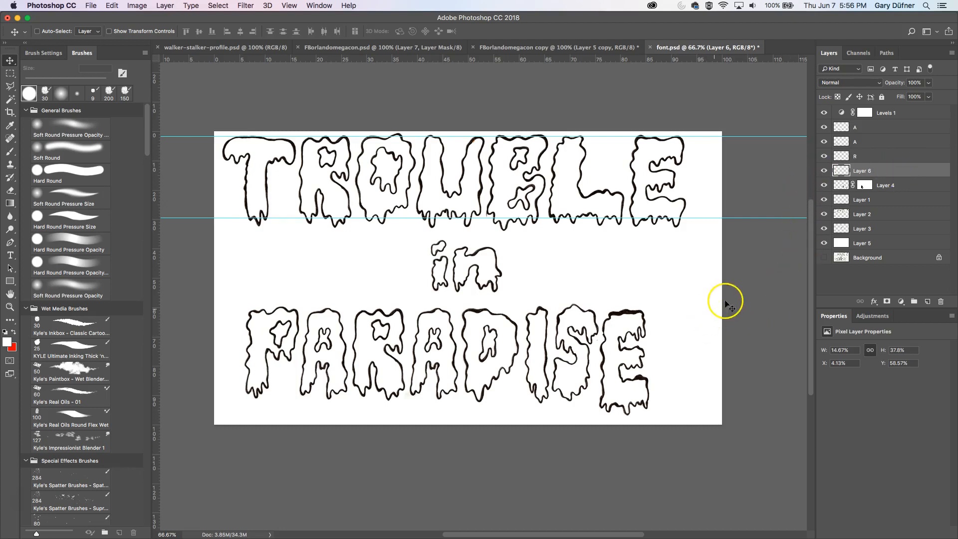
- Merge the letter copy layers down through Layer 4 into the A layer and toggle its visibility to compare
{"action": "left_click", "coordinate": [861, 132], "text": "shift"}
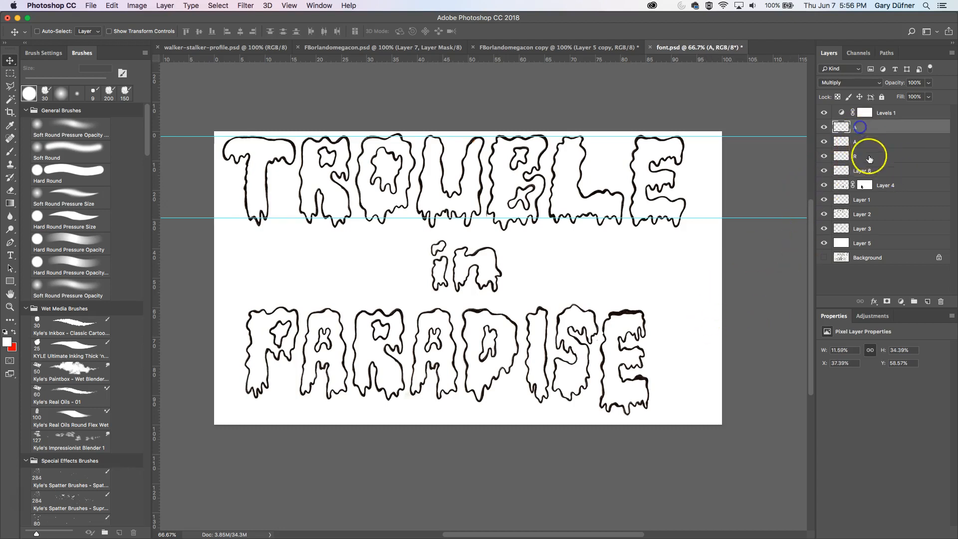
{"action": "left_click", "coordinate": [886, 185], "text": "shift"}
{"action": "key", "text": "super+e"}
{"action": "left_click", "coordinate": [829, 129]}
{"action": "left_click", "coordinate": [824, 127]}
{"action": "left_click", "coordinate": [823, 128]}
{"action": "left_click", "coordinate": [823, 128]}
{"action": "left_click", "coordinate": [823, 128]}
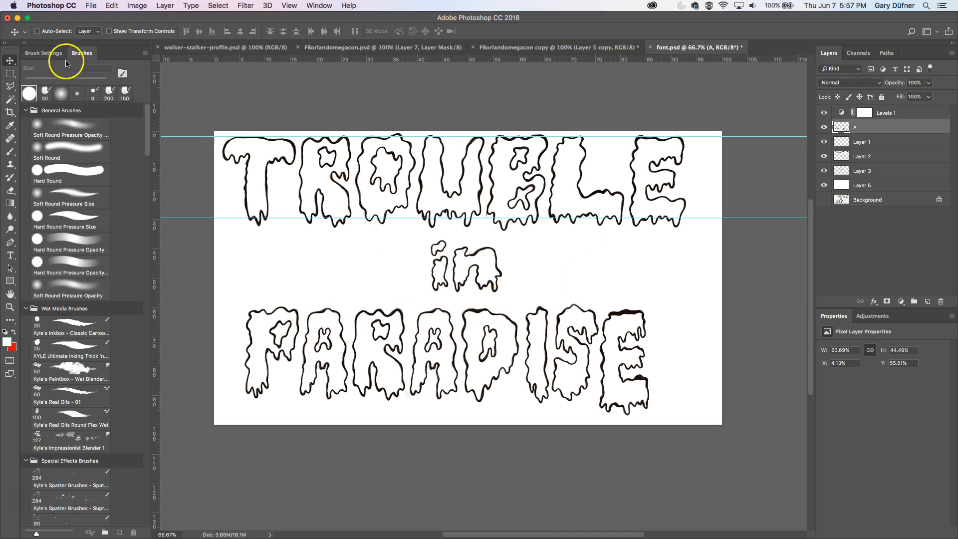
- Marquee-select the E of TROUBLE on Layer 2 and copy it onto a new layer
{"action": "left_click", "coordinate": [10, 76]}
{"action": "left_click_drag", "start_coordinate": [699, 131], "coordinate": [627, 241]}
{"action": "left_click", "coordinate": [823, 171]}
{"action": "left_click", "coordinate": [823, 171]}
{"action": "left_click", "coordinate": [823, 158]}
{"action": "left_click", "coordinate": [823, 157]}
{"action": "left_click", "coordinate": [859, 156]}
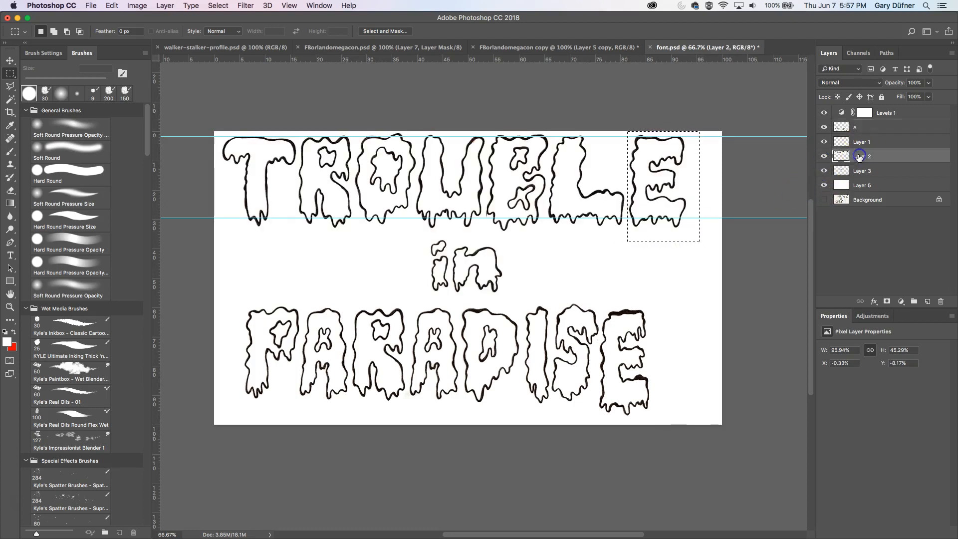
{"action": "key", "text": "super+j"}
{"action": "key", "text": "v"}
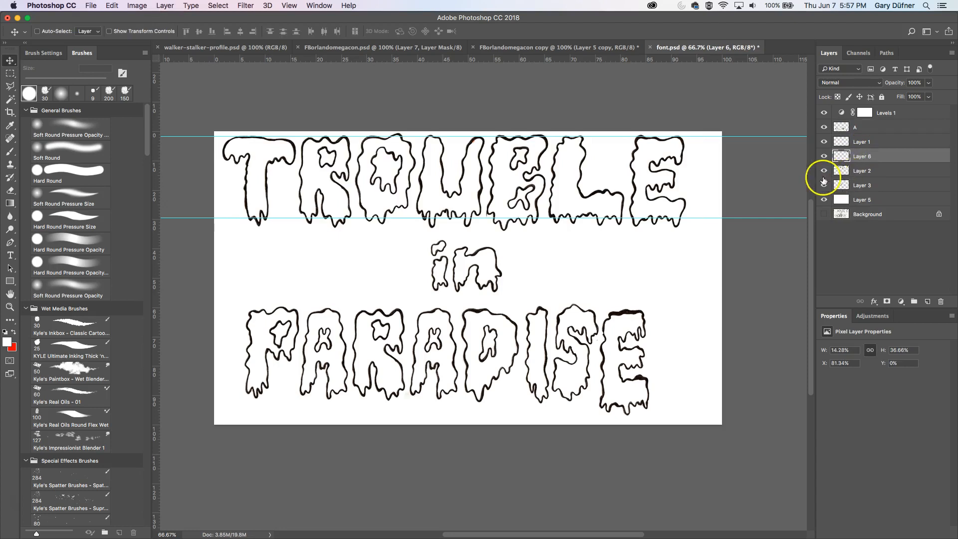
- Move the copied E down onto PARADISE's final E, raise its layer to the top and nudge it into alignment
{"action": "left_click_drag", "start_coordinate": [668, 180], "coordinate": [647, 343]}
{"action": "left_click_drag", "start_coordinate": [908, 155], "coordinate": [911, 125]}
{"action": "key", "text": "Down"}
{"action": "key", "text": "Down"}
{"action": "key", "text": "Down"}
{"action": "key", "text": "Down"}
{"action": "key", "text": "Down"}
{"action": "key", "text": "Down"}
{"action": "key", "text": "Down"}
{"action": "key", "text": "Down"}
{"action": "key", "text": "Down"}
{"action": "key", "text": "Down"}
{"action": "key", "text": "Down"}
{"action": "key", "text": "Down"}
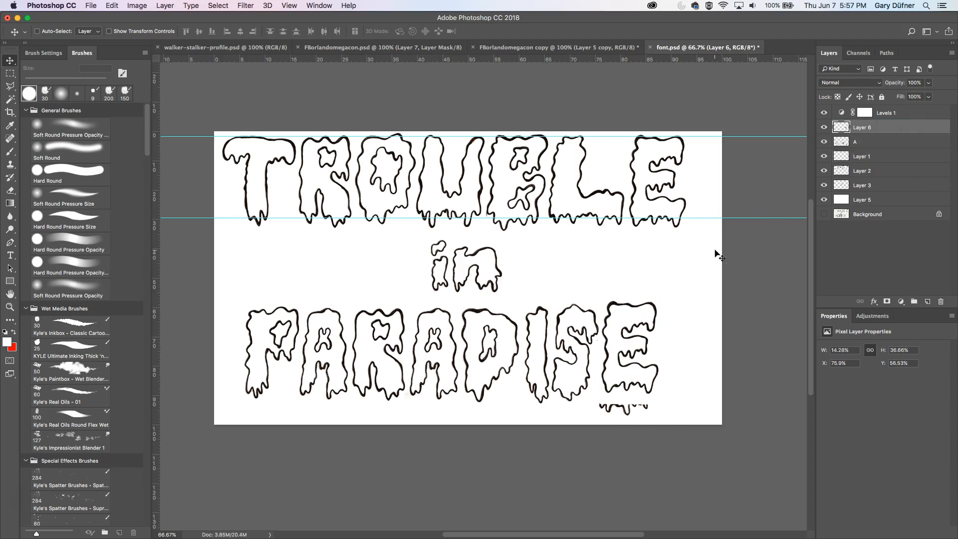
{"action": "key", "text": "Down"}
{"action": "key", "text": "Down"}
{"action": "key", "text": "Down"}
{"action": "key", "text": "Down"}
{"action": "key", "text": "Down"}
{"action": "key", "text": "Down"}
{"action": "key", "text": "Down"}
{"action": "key", "text": "Down"}
{"action": "key", "text": "Down"}
{"action": "key", "text": "Down"}
{"action": "key", "text": "Down"}
{"action": "key", "text": "Down"}
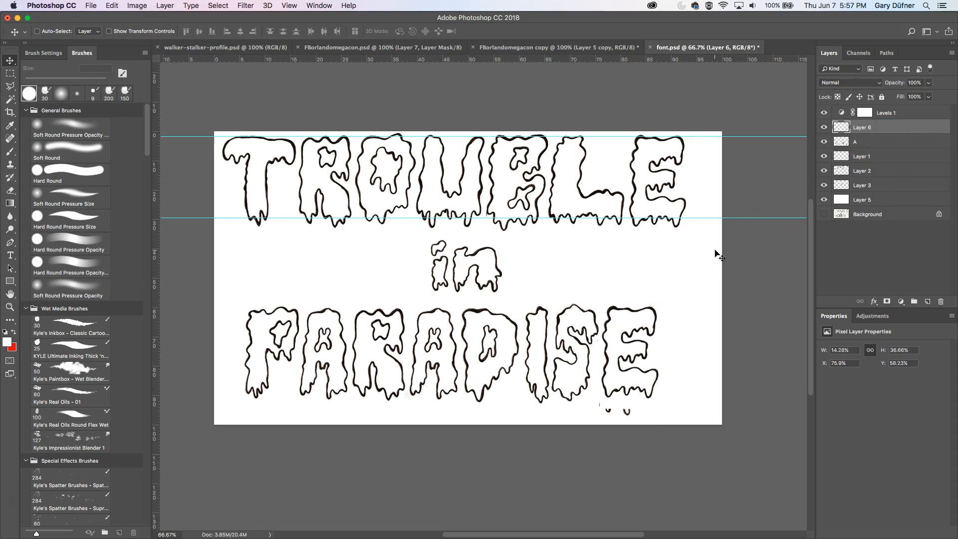
{"action": "key", "text": "Down"}
{"action": "key", "text": "Down"}
{"action": "key", "text": "Down"}
{"action": "key", "text": "Down"}
{"action": "key", "text": "Right"}
{"action": "key", "text": "Right"}
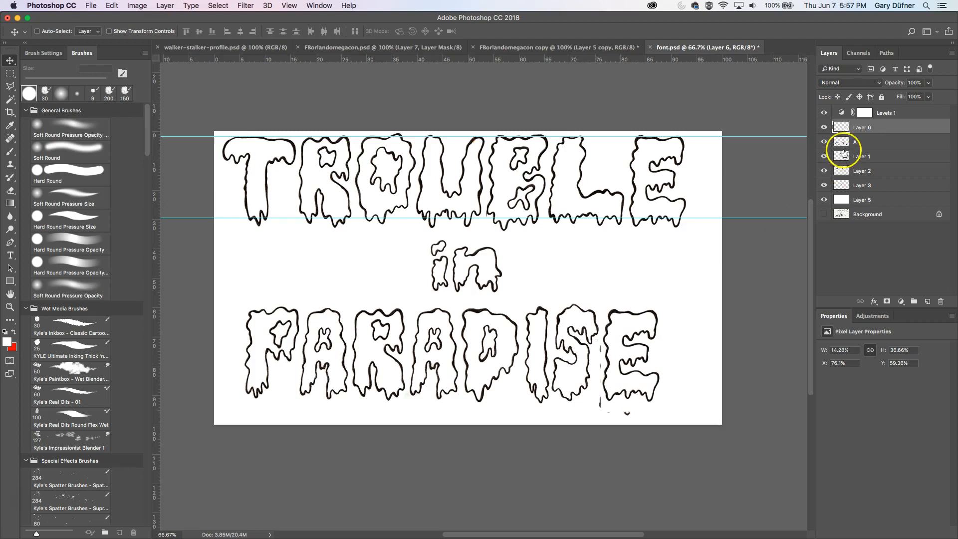
- Hide the new E copy, erase the original final E from the A layer with a larger eraser, and show the copy again
{"action": "left_click", "coordinate": [825, 143]}
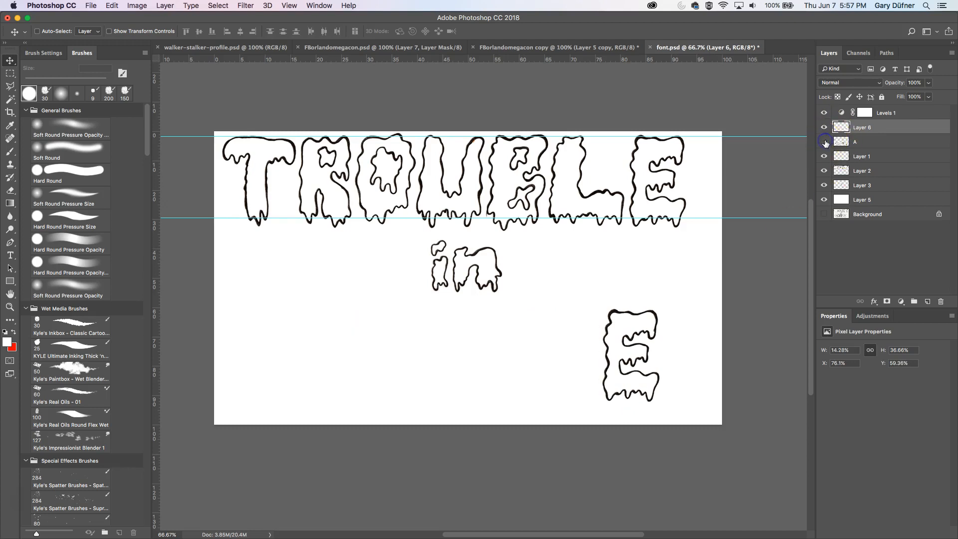
{"action": "left_click", "coordinate": [824, 142]}
{"action": "left_click", "coordinate": [824, 127]}
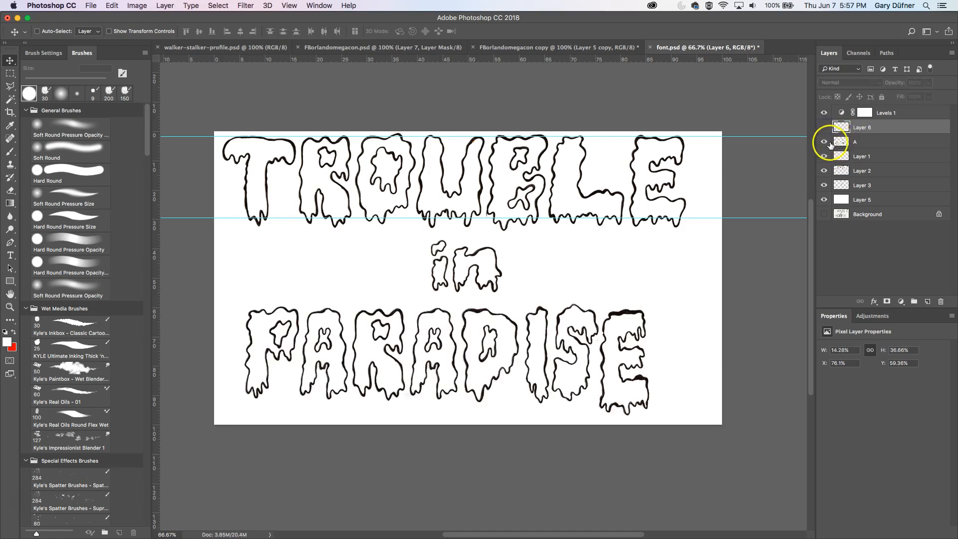
{"action": "left_click", "coordinate": [876, 142]}
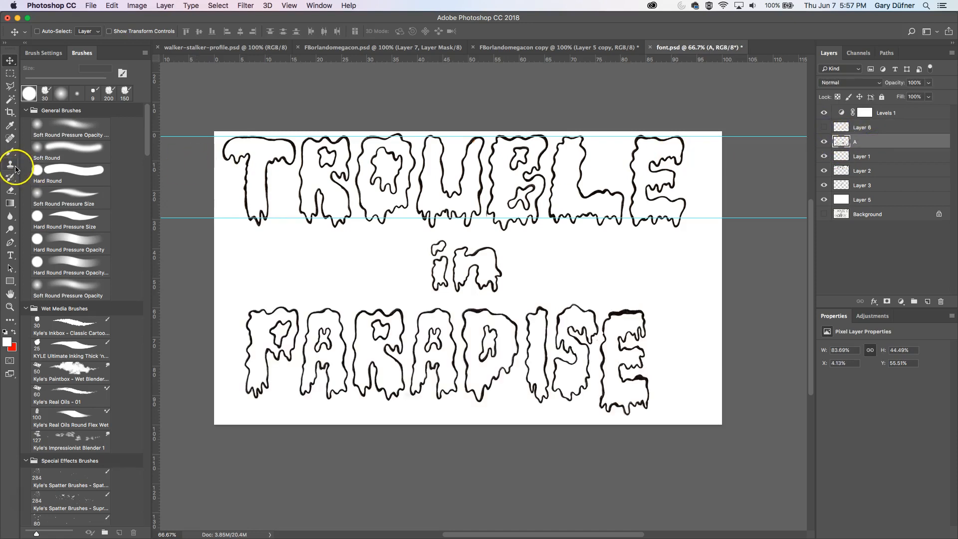
{"action": "left_click", "coordinate": [10, 191]}
{"action": "key", "text": "]"}
{"action": "key", "text": "]"}
{"action": "key", "text": "]"}
{"action": "key", "text": "]"}
{"action": "key", "text": "]"}
{"action": "mouse_move", "coordinate": [615, 313]}
{"action": "left_mouse_down"}
{"action": "mouse_move", "coordinate": [603, 380]}
{"action": "mouse_move", "coordinate": [614, 407]}
{"action": "mouse_move", "coordinate": [643, 400]}
{"action": "mouse_move", "coordinate": [639, 308]}
{"action": "mouse_move", "coordinate": [623, 344]}
{"action": "mouse_move", "coordinate": [637, 382]}
{"action": "mouse_move", "coordinate": [643, 349]}
{"action": "mouse_move", "coordinate": [640, 370]}
{"action": "left_mouse_up"}
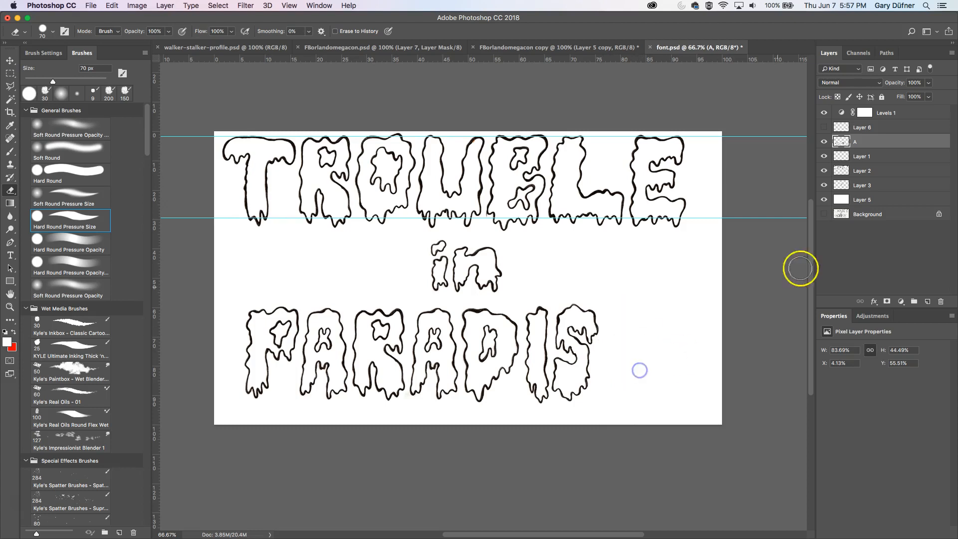
{"action": "left_click", "coordinate": [823, 127]}
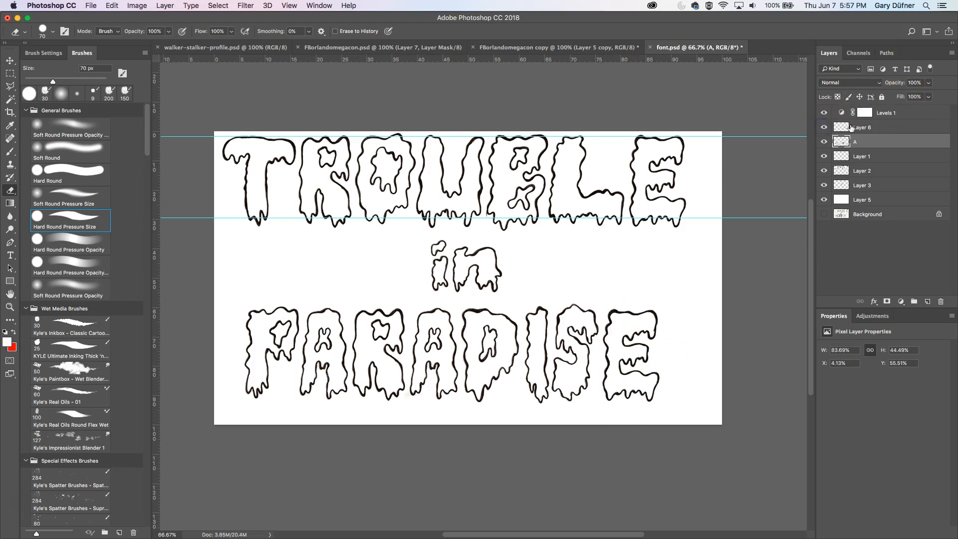
- Merge the new E layer down into the A layer
{"action": "left_click", "coordinate": [870, 128]}
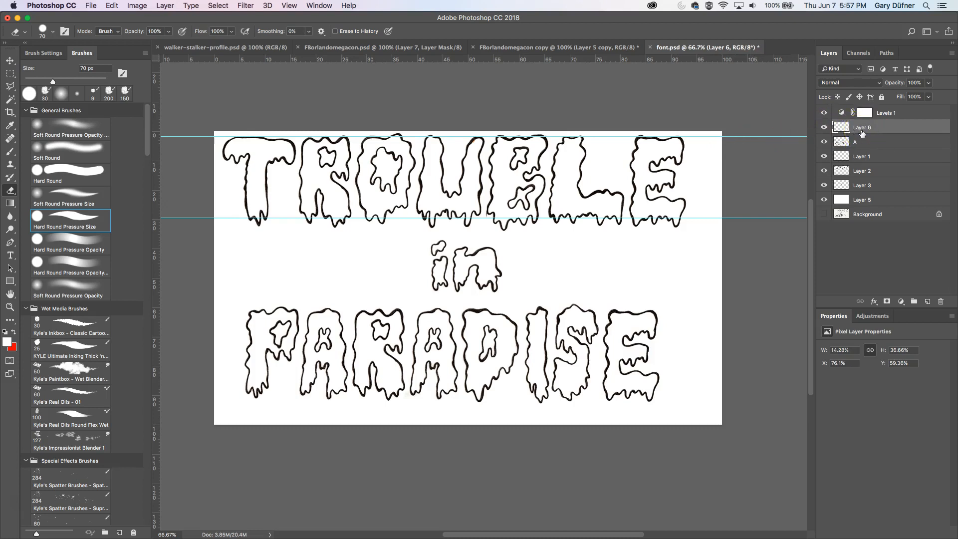
{"action": "key", "text": "ctrl+e"}
{"action": "left_click", "coordinate": [825, 128]}
{"action": "left_click", "coordinate": [824, 128]}
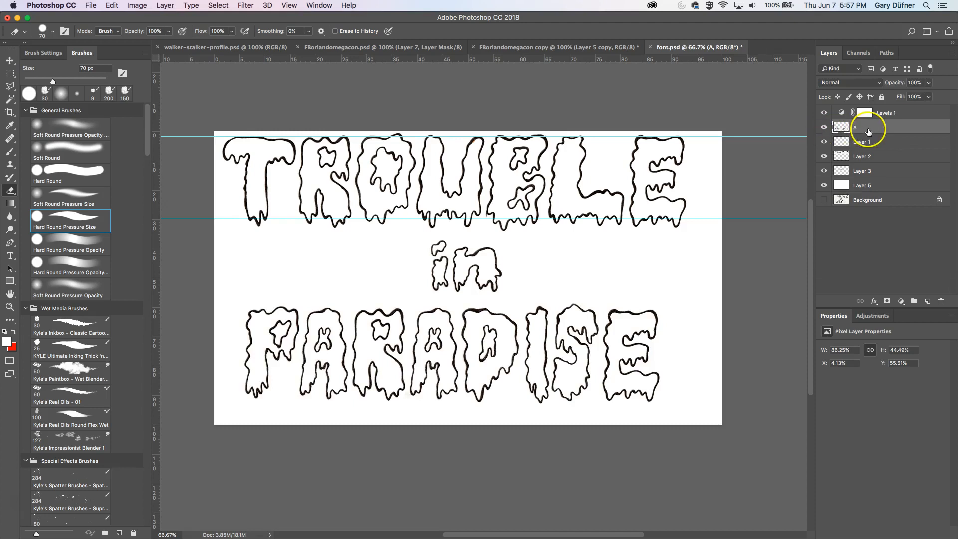
- Shift the PARADISE line slightly right while keeping its vertical position
{"action": "key", "text": "v"}
{"action": "left_click_drag", "start_coordinate": [549, 320], "coordinate": [578, 330]}
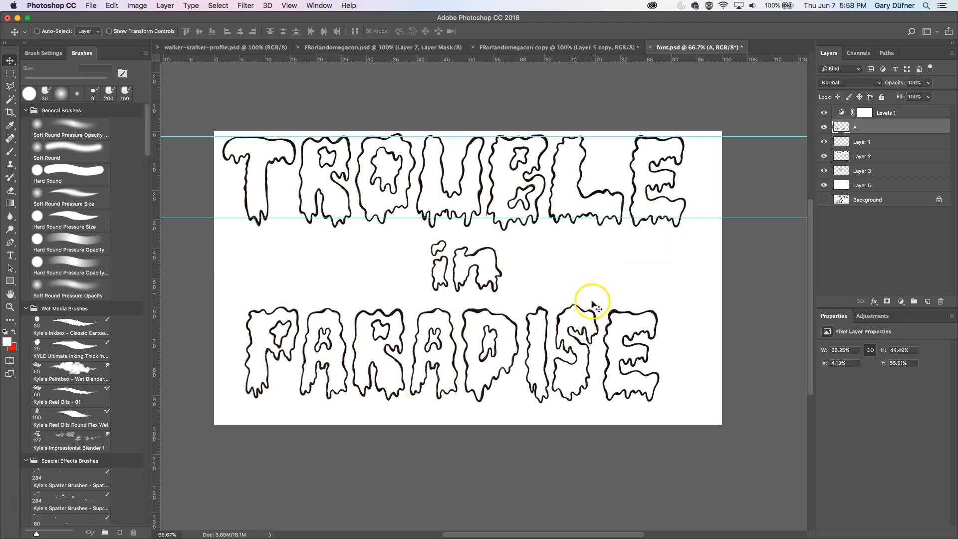
{"action": "left_click_drag", "start_coordinate": [589, 337], "coordinate": [600, 248]}
{"action": "key", "text": "Left"}
{"action": "key", "text": "Left"}
{"action": "key", "text": "Left"}
{"action": "key", "text": "Left"}
{"action": "key", "text": "Left"}
{"action": "key", "text": "Left"}
{"action": "key", "text": "Left"}
{"action": "key", "text": "Left"}
{"action": "key", "text": "Left"}
{"action": "key", "text": "Left"}
{"action": "key", "text": "Left"}
{"action": "key", "text": "Left"}
{"action": "key", "text": "Left"}
{"action": "key", "text": "Left"}
{"action": "key", "text": "Left"}
{"action": "key", "text": "Left"}
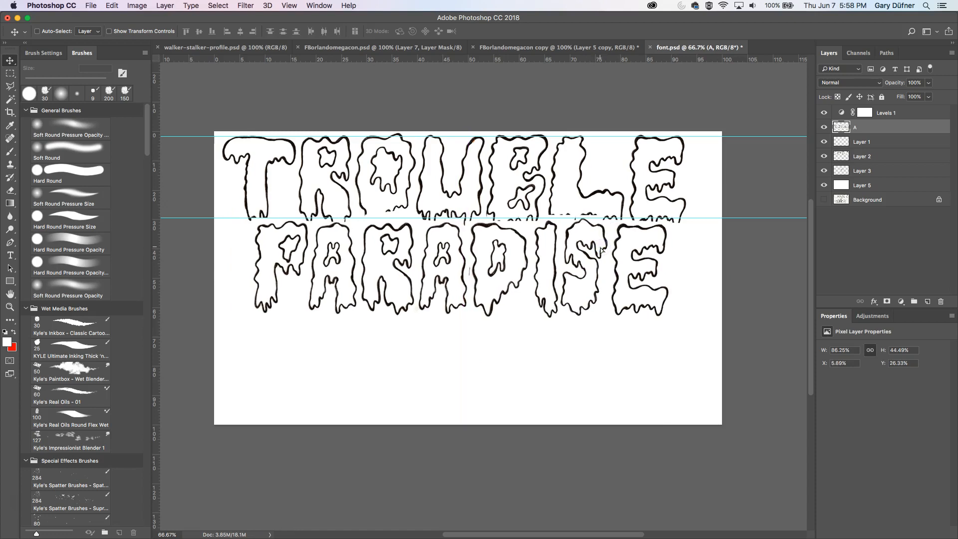
{"action": "key", "text": "Right"}
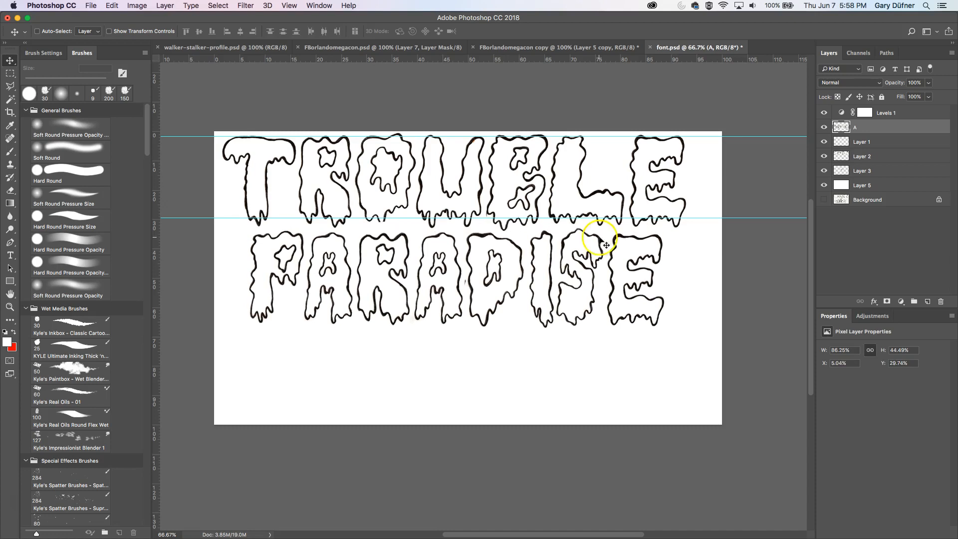
{"action": "left_click_drag", "start_coordinate": [589, 247], "coordinate": [580, 333]}
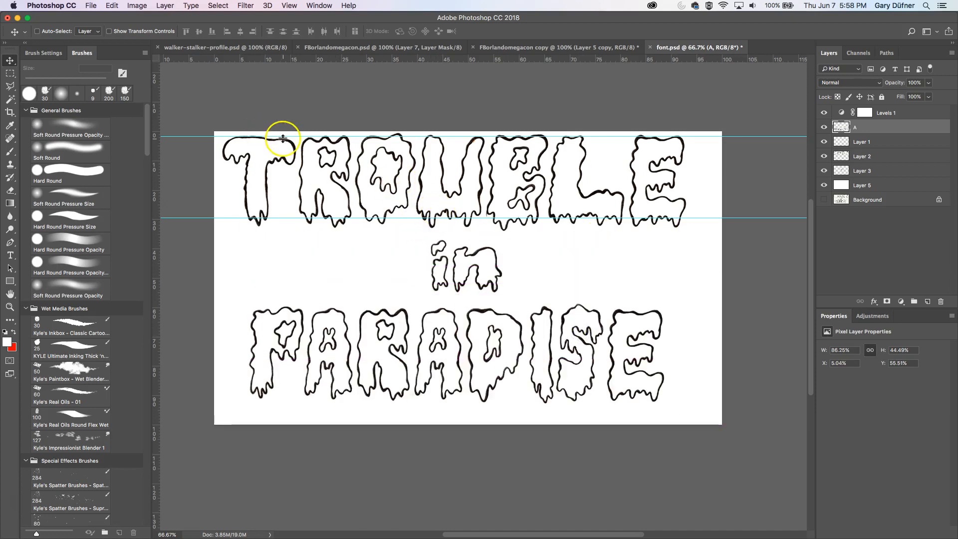
- Crop the canvas, trimming a narrow strip from its right side
{"action": "left_click", "coordinate": [10, 112]}
{"action": "left_click_drag", "start_coordinate": [221, 133], "coordinate": [689, 480]}
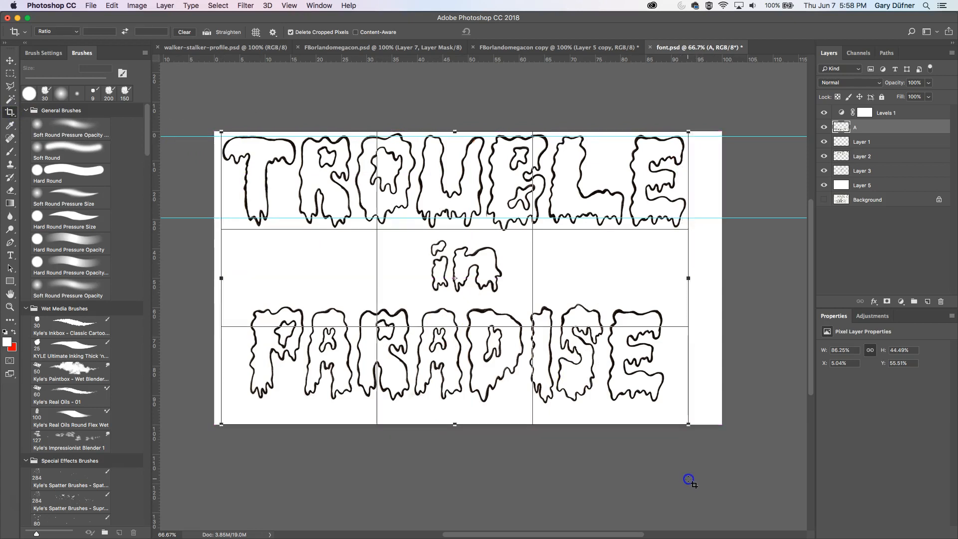
{"action": "mouse_move", "coordinate": [686, 277]}
{"action": "left_mouse_down"}
{"action": "mouse_move", "coordinate": [676, 272]}
{"action": "mouse_move", "coordinate": [686, 277]}
{"action": "left_mouse_up"}
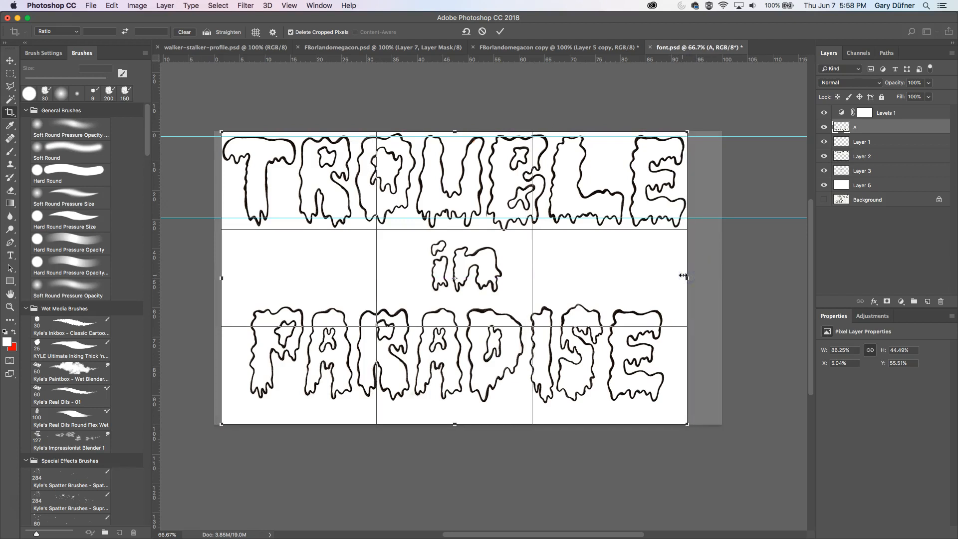
{"action": "key", "text": "Return"}
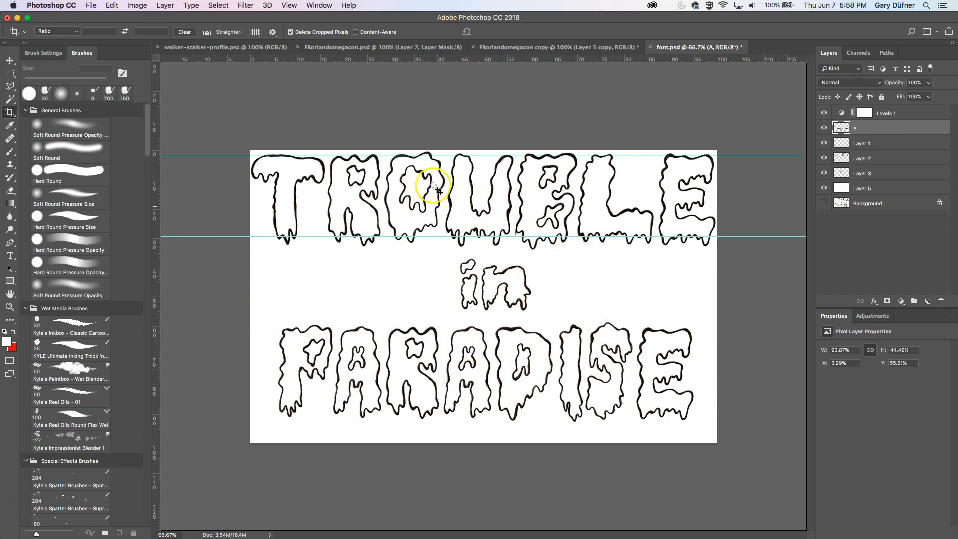
- Add a vertical guide at the canvas centre and set the ruler units to Percent
{"action": "left_click_drag", "start_coordinate": [156, 192], "coordinate": [426, 186]}
{"action": "left_click_drag", "start_coordinate": [503, 185], "coordinate": [483, 185]}
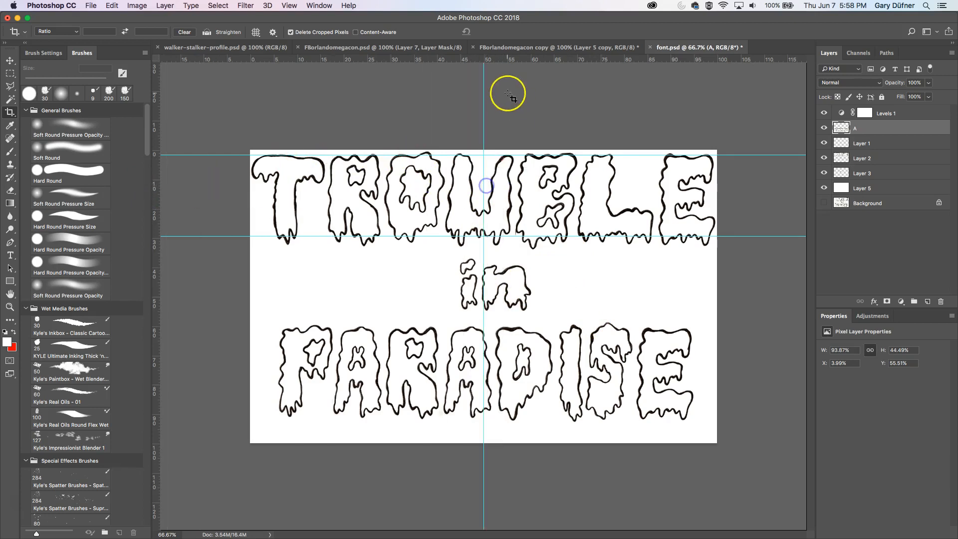
{"action": "right_click", "coordinate": [509, 61]}
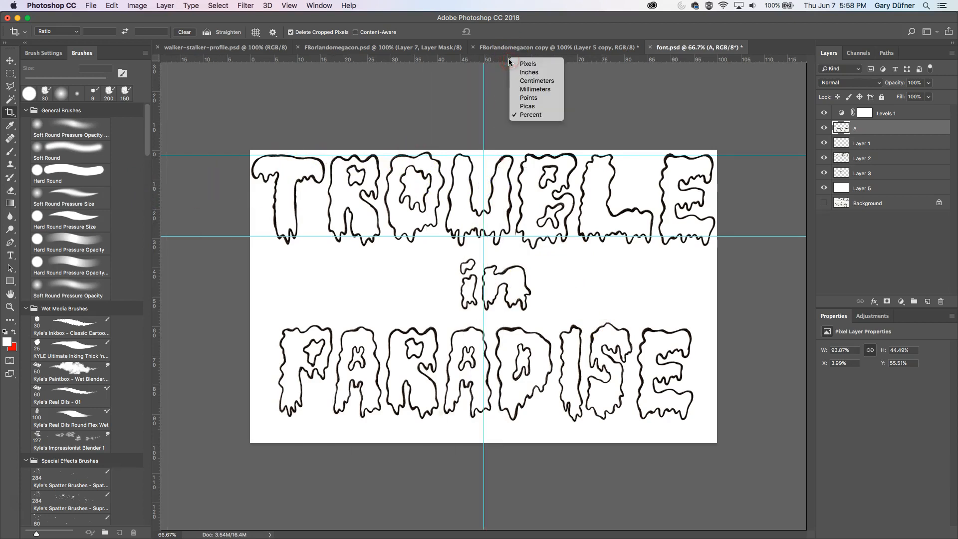
{"action": "left_click", "coordinate": [529, 115]}
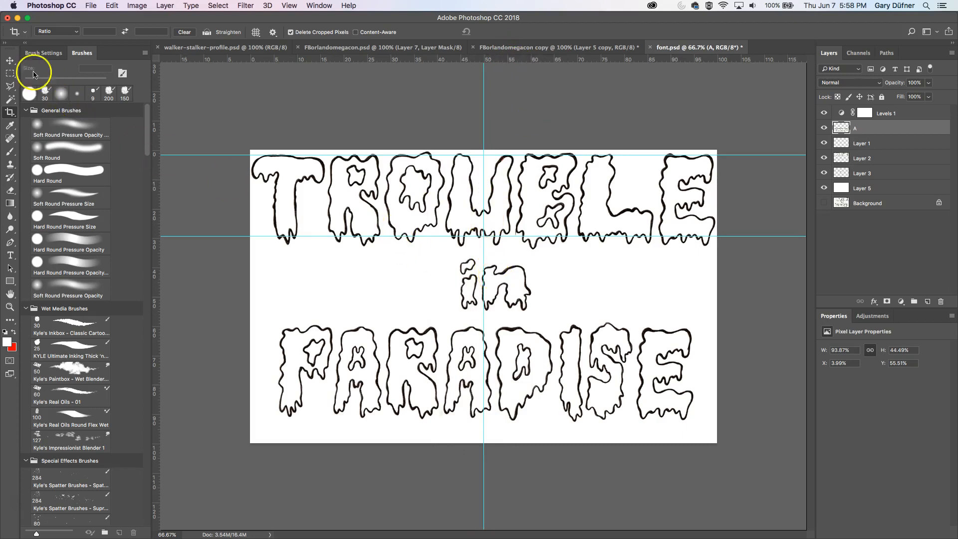
- Select the 'in' layer (Layer 3) and nudge it left to centre it on the guide
{"action": "key", "text": "v"}
{"action": "right_click", "coordinate": [522, 275]}
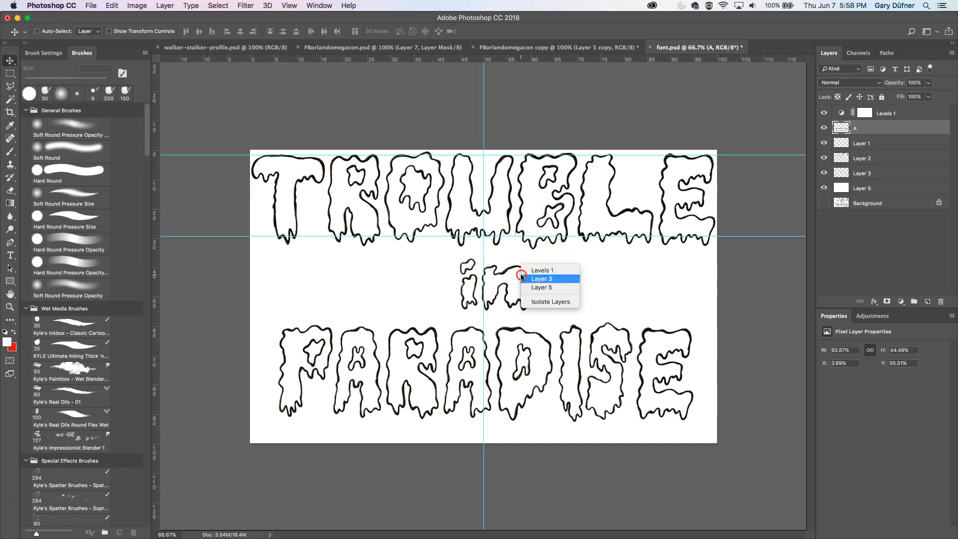
{"action": "left_click", "coordinate": [541, 279]}
{"action": "key", "text": "Left"}
{"action": "key", "text": "Left"}
{"action": "key", "text": "Left"}
{"action": "key", "text": "Left"}
{"action": "key", "text": "Left"}
{"action": "key", "text": "Left"}
{"action": "key", "text": "Left"}
{"action": "key", "text": "Left"}
{"action": "key", "text": "Left"}
{"action": "key", "text": "Left"}
{"action": "key", "text": "Left"}
{"action": "key", "text": "Left"}
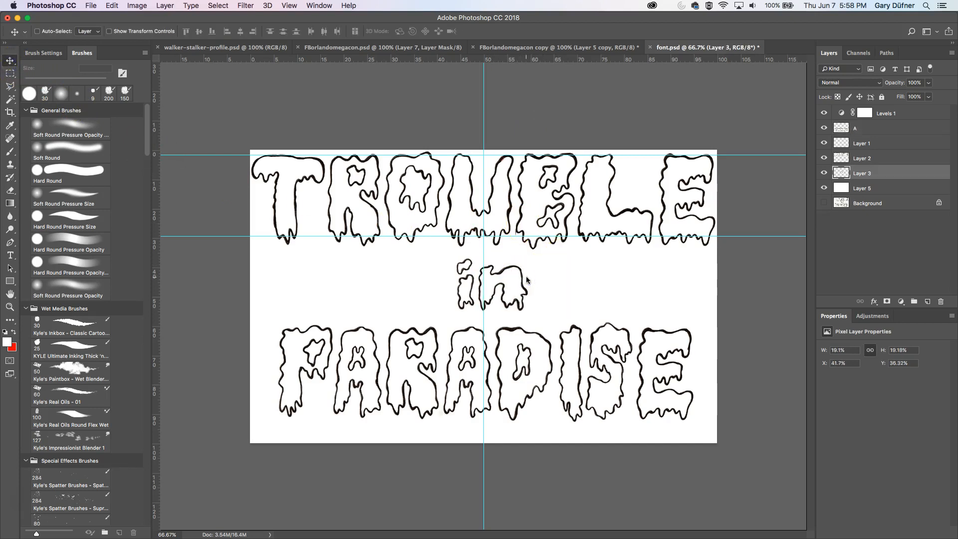
{"action": "key", "text": "Left"}
{"action": "key", "text": "Left"}
{"action": "key", "text": "Left"}
{"action": "key", "text": "Left"}
{"action": "left_click", "coordinate": [435, 279]}
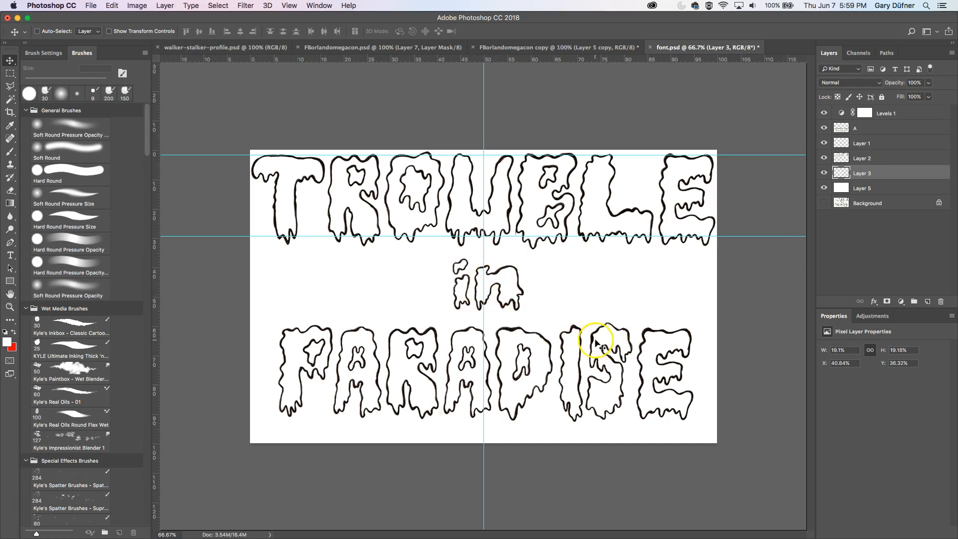
- Select the PARADISE layer and nudge it up two steps
{"action": "right_click", "coordinate": [550, 345]}
{"action": "left_click", "coordinate": [568, 340]}
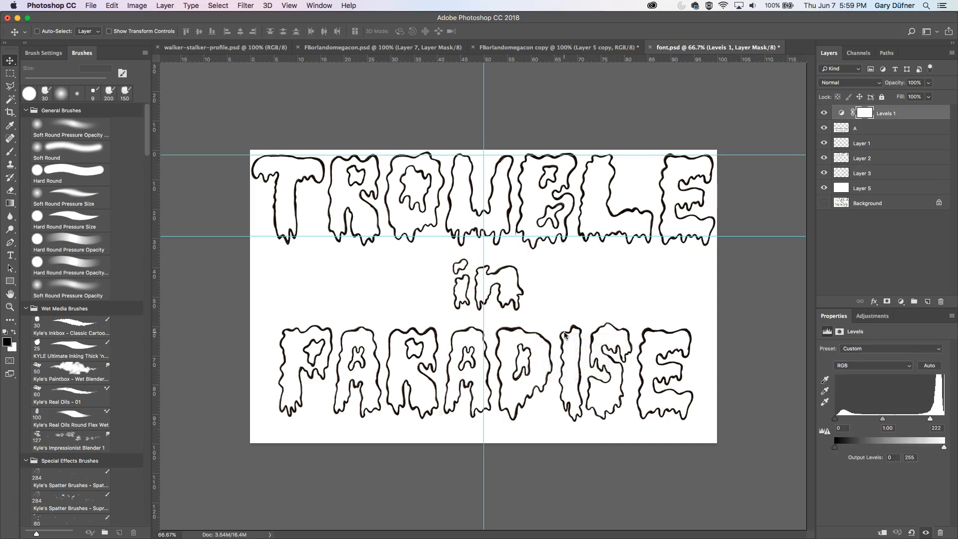
{"action": "left_click", "coordinate": [823, 129]}
{"action": "left_click", "coordinate": [823, 129]}
{"action": "left_click", "coordinate": [855, 129]}
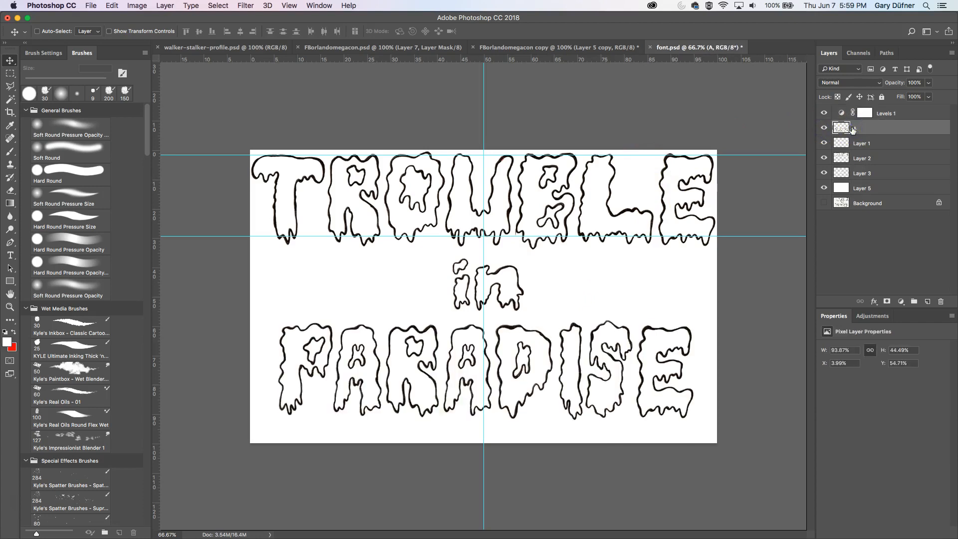
{"action": "key", "text": "Up"}
{"action": "key", "text": "Up"}
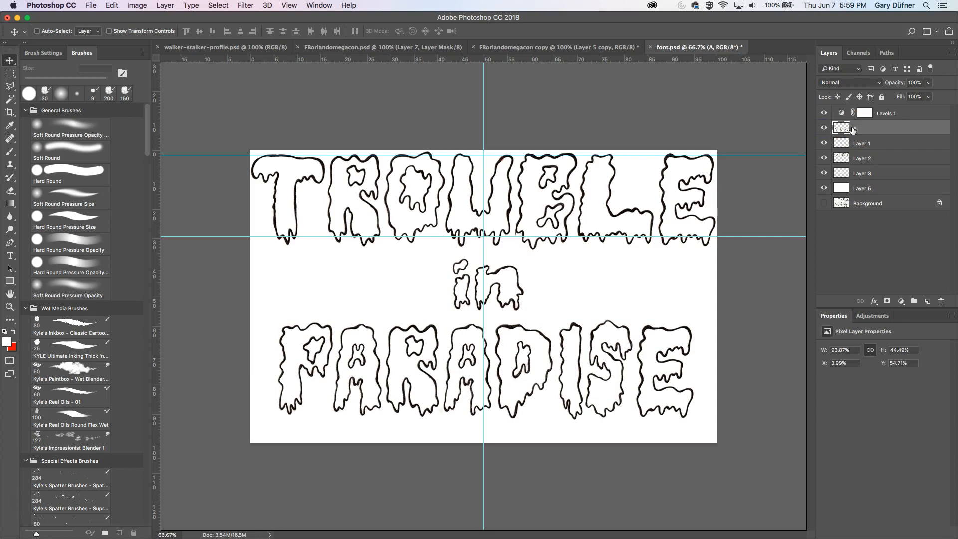
- Use the Crop tool to enlarge the canvas slightly past its top, left and right edges
{"action": "left_click", "coordinate": [9, 115]}
{"action": "left_click", "coordinate": [228, 135]}
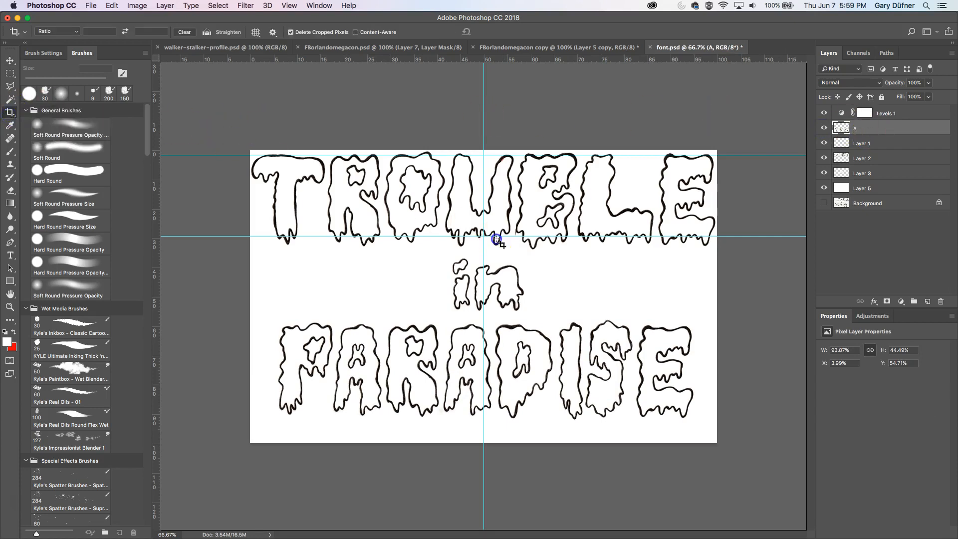
{"action": "left_click_drag", "start_coordinate": [200, 136], "coordinate": [768, 465]}
{"action": "left_click_drag", "start_coordinate": [718, 149], "coordinate": [729, 136]}
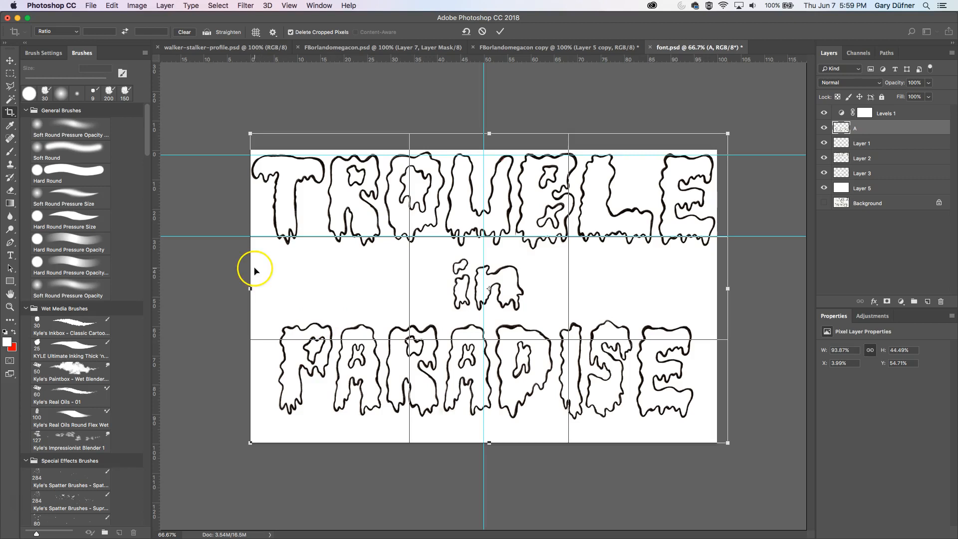
{"action": "left_click_drag", "start_coordinate": [251, 294], "coordinate": [241, 285]}
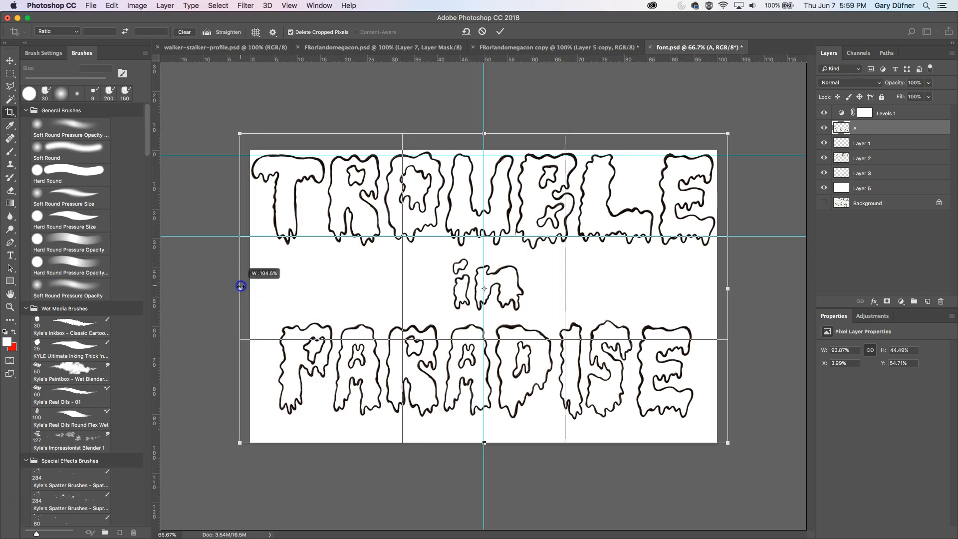
{"action": "key", "text": "Escape"}
{"action": "key", "text": "Return"}
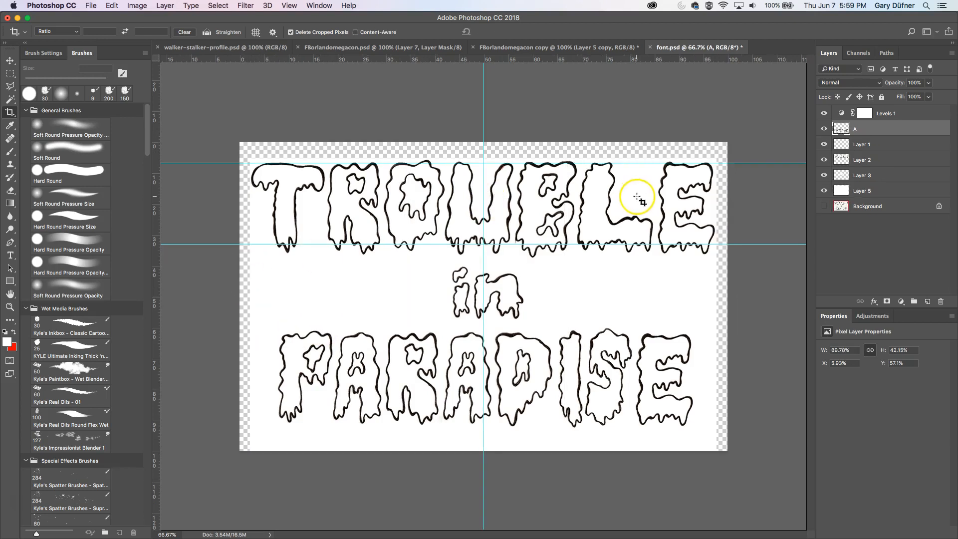
- Select Layer 5 and fill it with white at 100% opacity in Normal mode
{"action": "left_click", "coordinate": [867, 207]}
{"action": "left_click", "coordinate": [878, 194]}
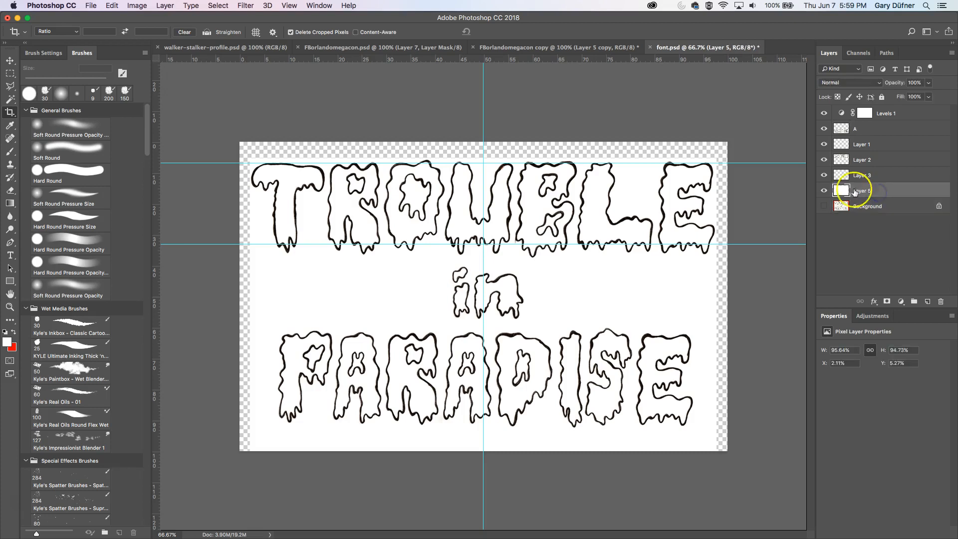
{"action": "left_click", "coordinate": [824, 191]}
{"action": "left_click", "coordinate": [823, 191]}
{"action": "left_click", "coordinate": [112, 6]}
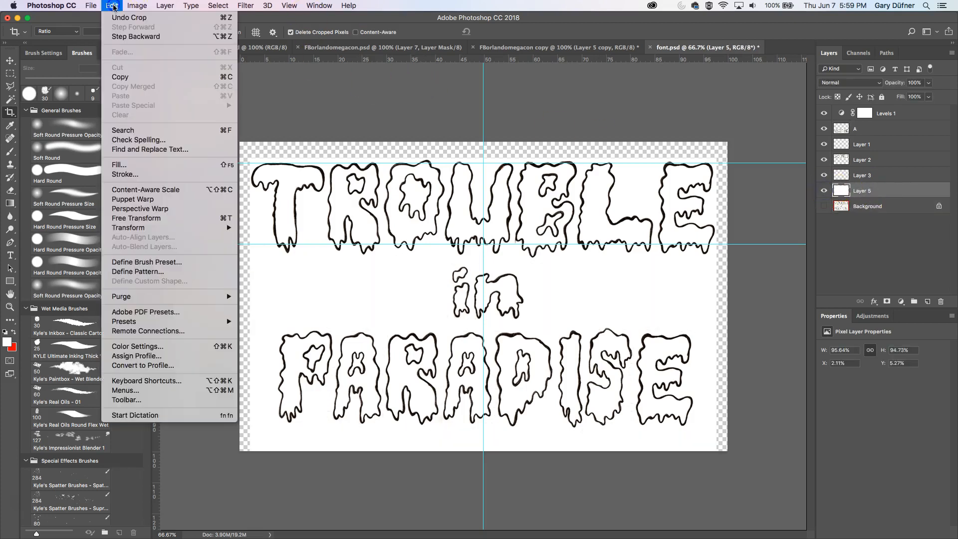
{"action": "left_click", "coordinate": [119, 152]}
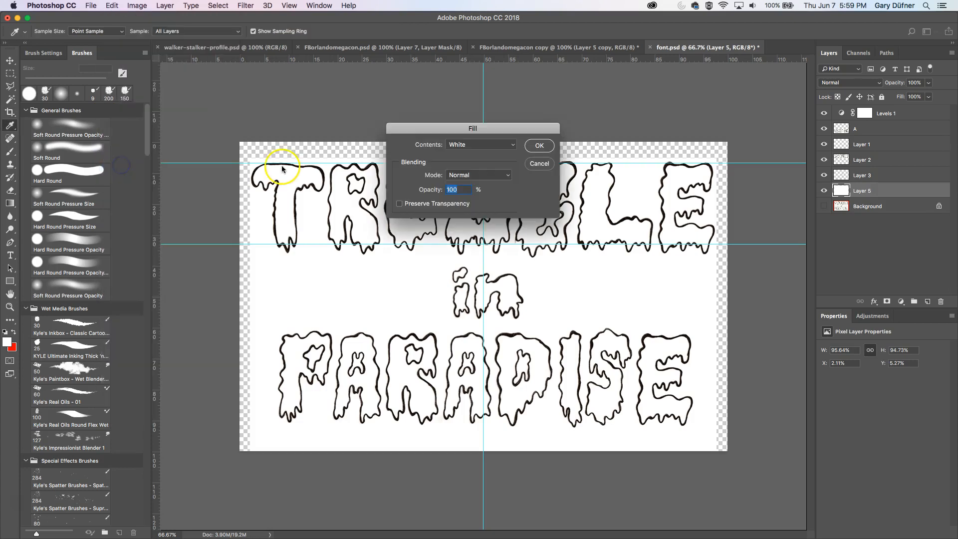
{"action": "left_click", "coordinate": [539, 145]}
{"action": "key", "text": "c"}
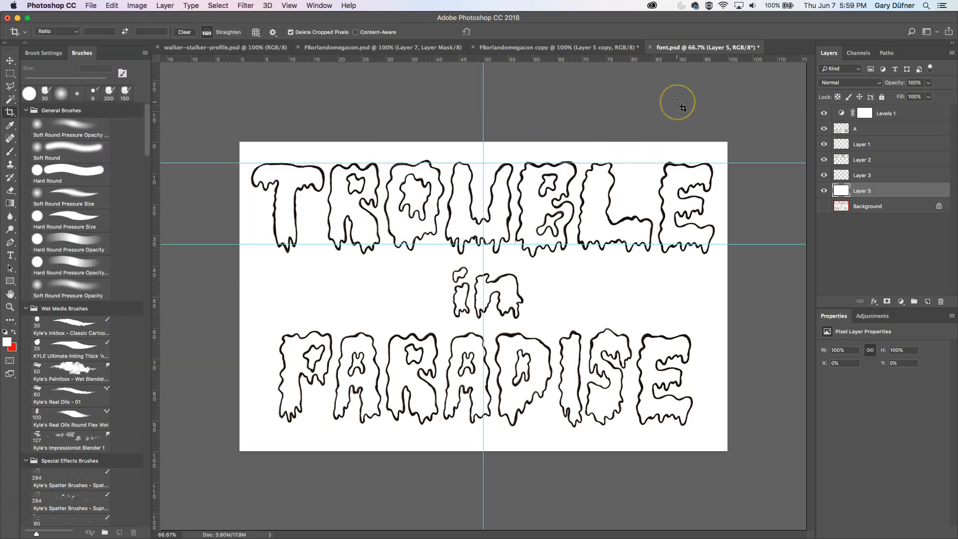
- Hide the guides and toggle the white layer's visibility off and on to compare the result
{"action": "key", "text": "super+semicolon"}
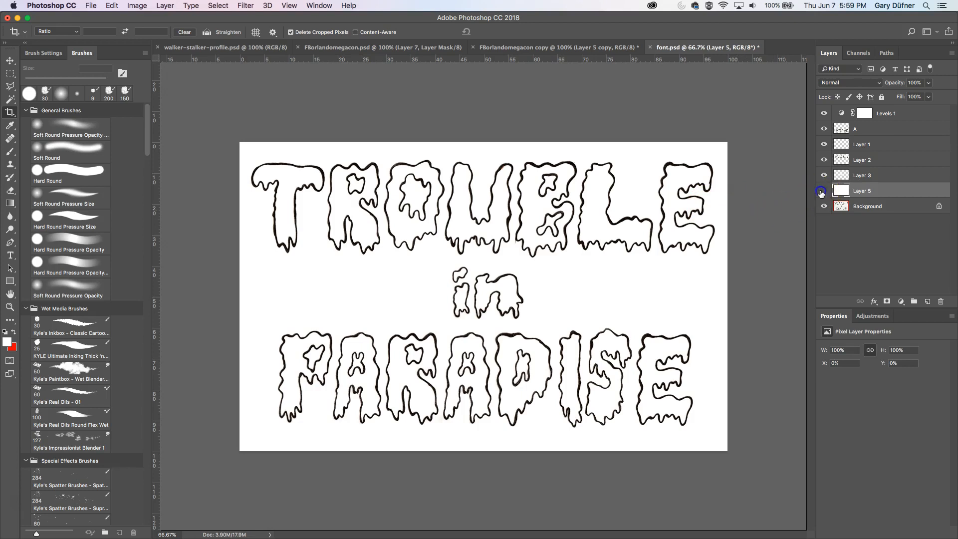
{"action": "left_click", "coordinate": [822, 115]}
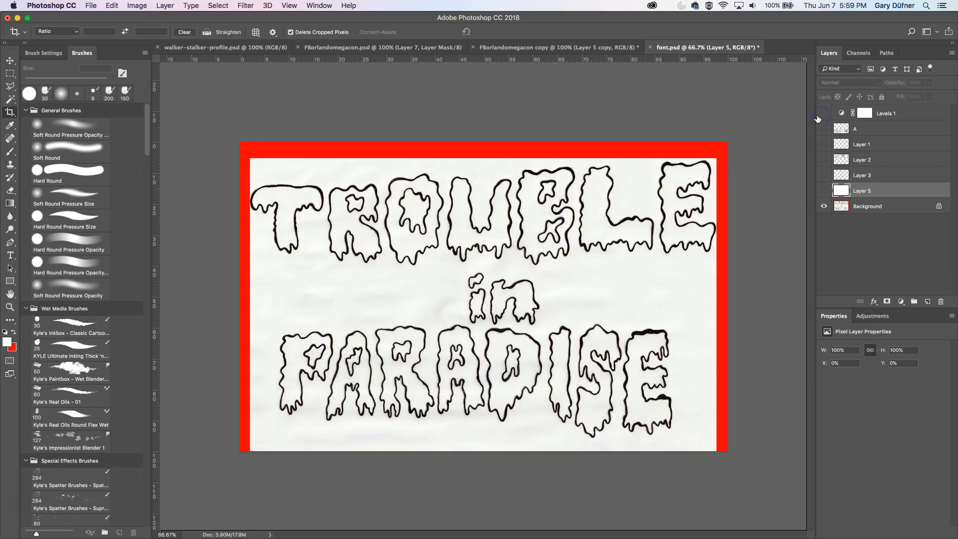
{"action": "left_click", "coordinate": [824, 191]}
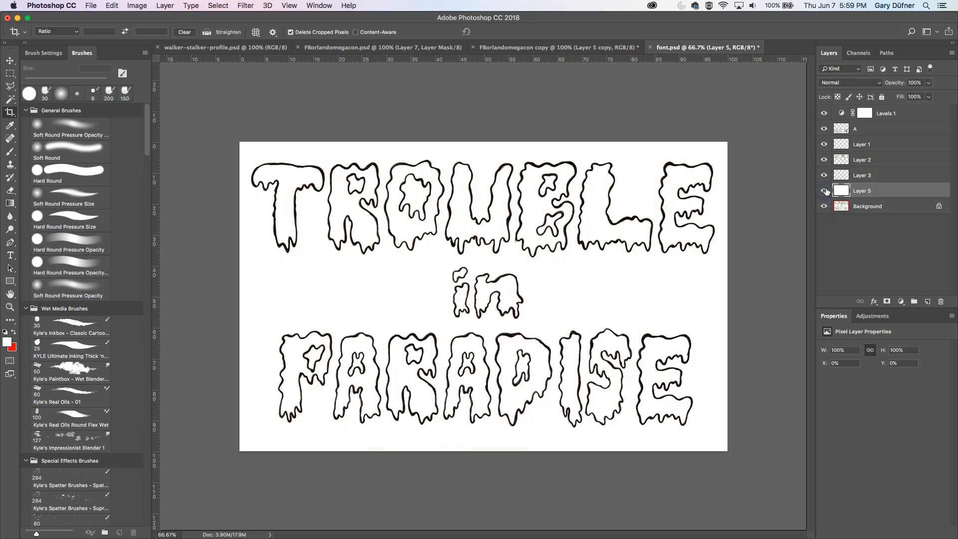